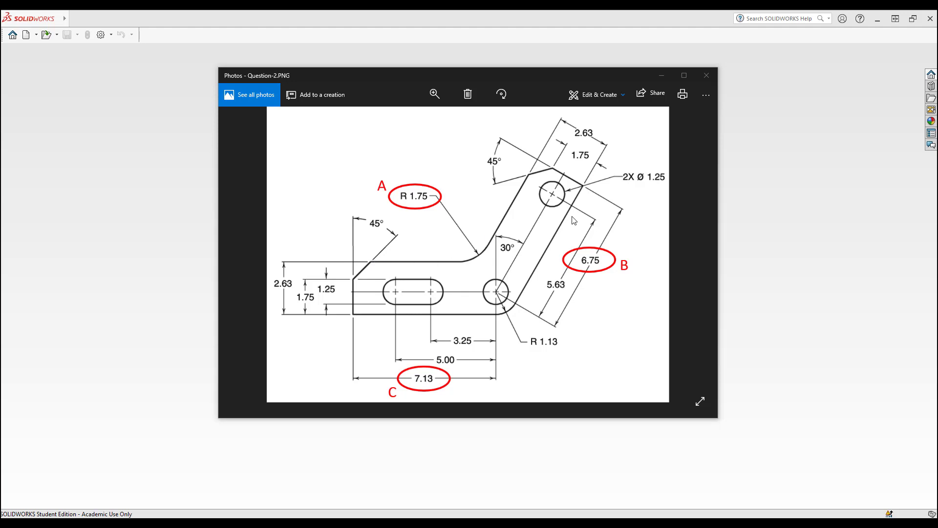
# - Move the Question-2 drawing viewer to the upper right and shrink it to fit the right side
pyautogui.moveTo(387, 80); pyautogui.dragTo(551, 81)
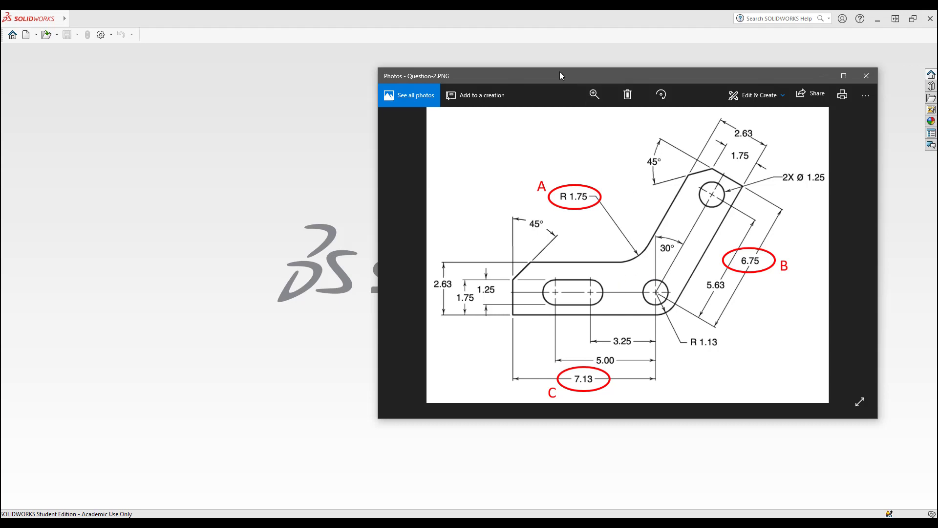
pyautogui.moveTo(559, 73); pyautogui.dragTo(660, 41)
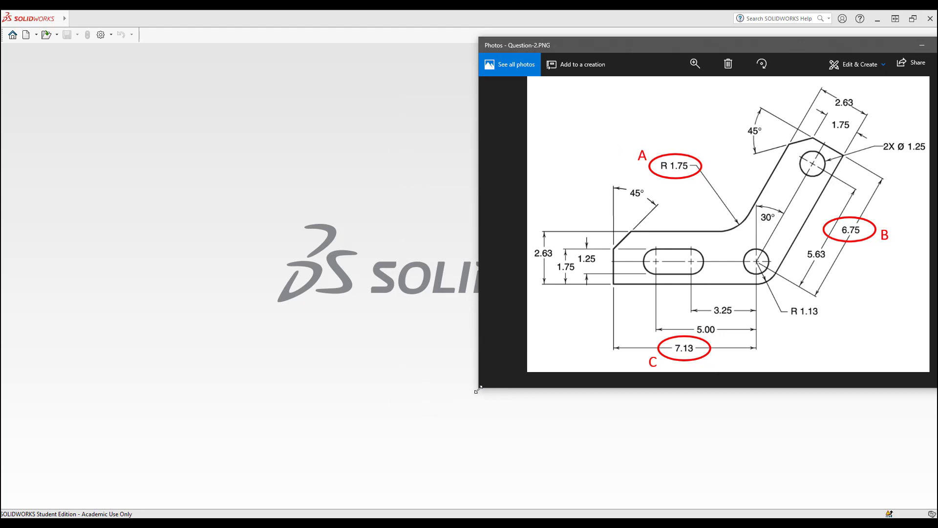
pyautogui.moveTo(479, 386); pyautogui.dragTo(548, 336)
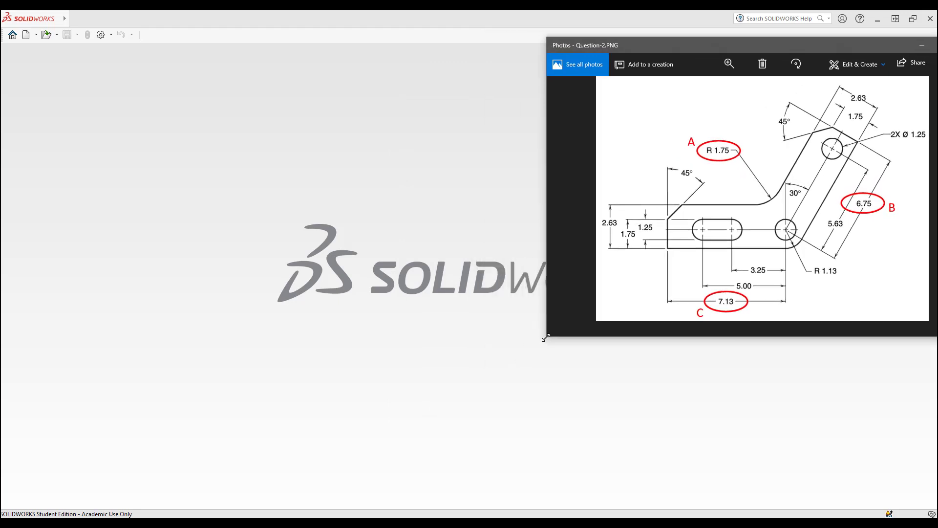
# - Place the SOLIDWORKS window on the left, widen it slightly, and slide the Question-1 drawing left
pyautogui.moveTo(461, 18); pyautogui.dragTo(292, 17)
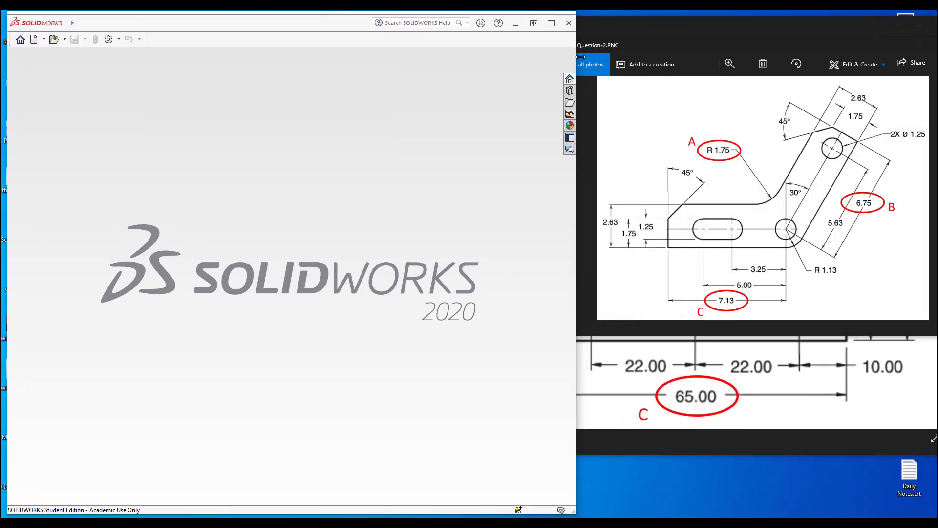
pyautogui.moveTo(576, 57); pyautogui.dragTo(603, 56)
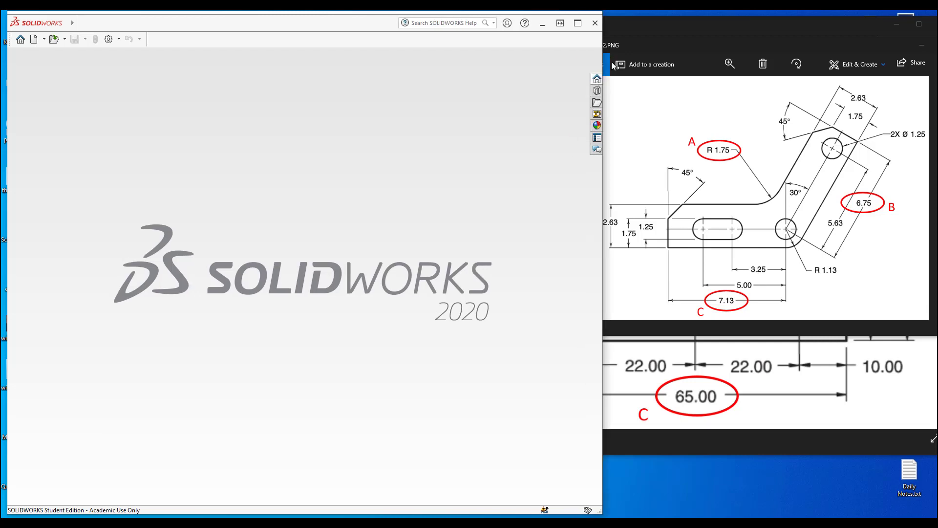
pyautogui.click(877, 420)
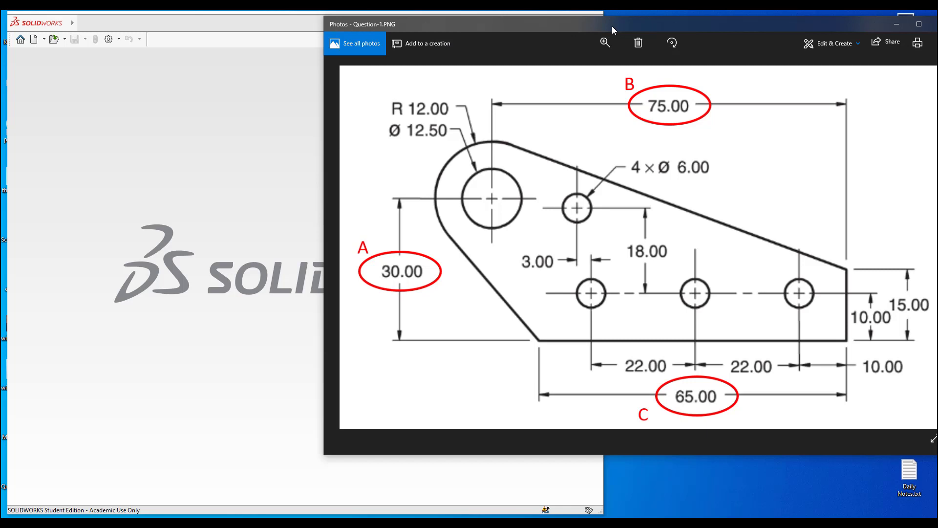
pyautogui.moveTo(611, 25); pyautogui.dragTo(552, 30)
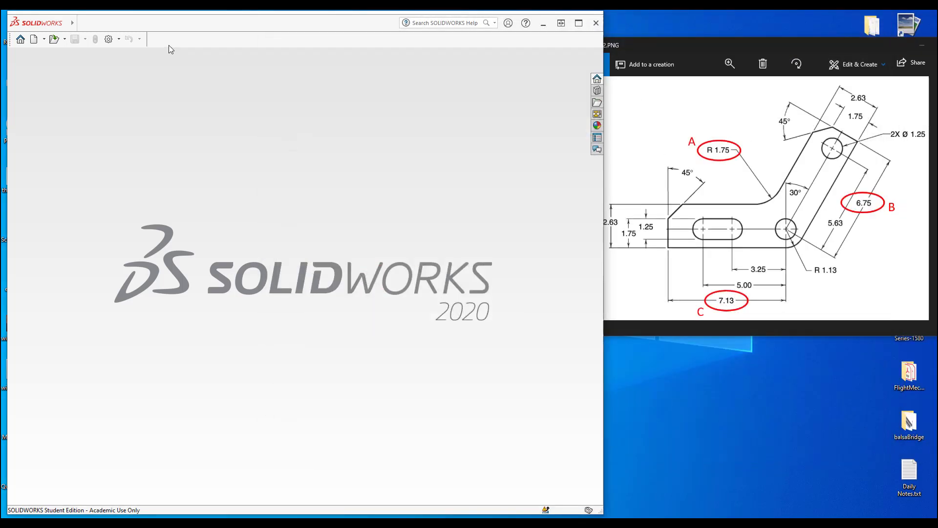
# - Create the new part document Part4 and begin a sketch from the Sketch tab
pyautogui.click(35, 40)
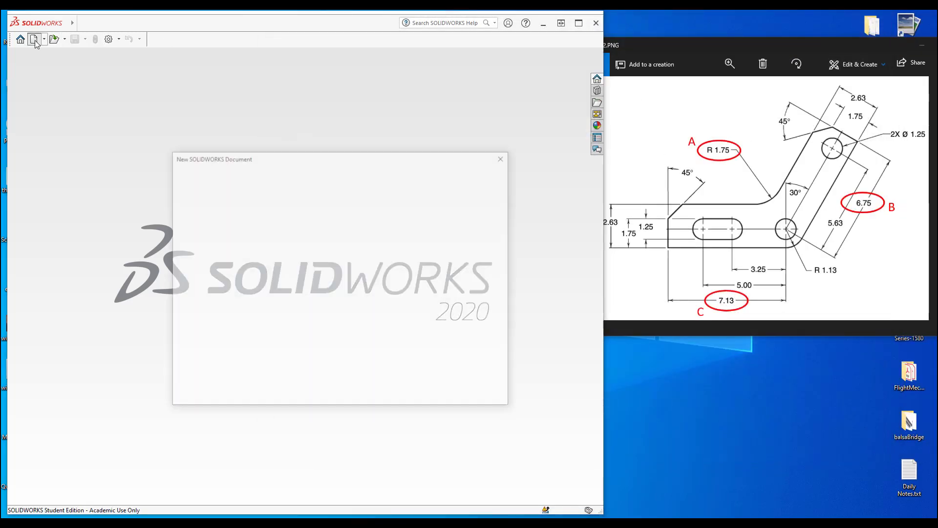
pyautogui.click(386, 387)
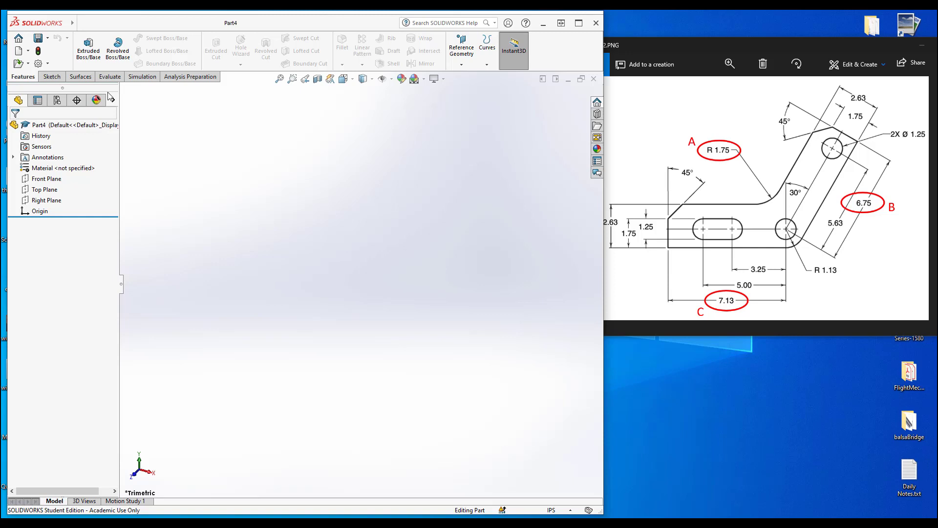
pyautogui.click(53, 77)
pyautogui.click(85, 44)
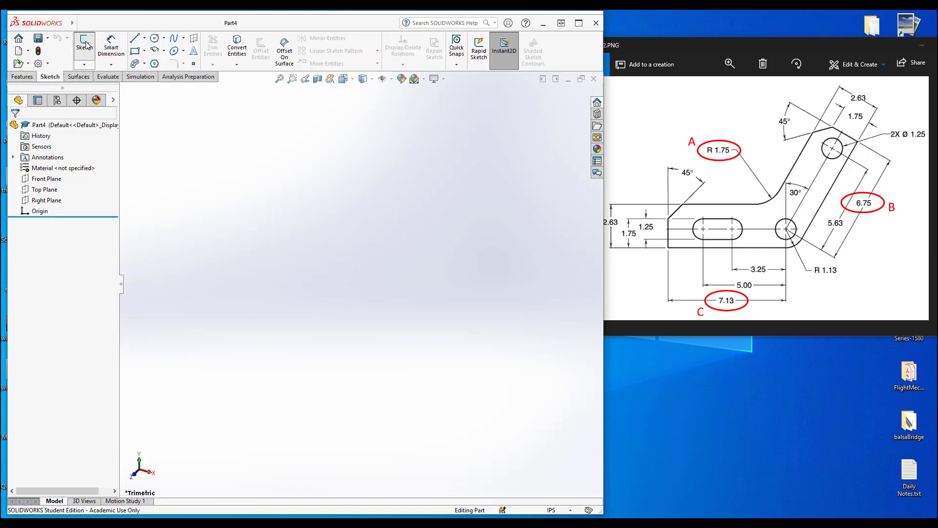
# - On the Front Plane, draw a horizontal centerline left of the origin and an angled one rising up-right
pyautogui.click(234, 155)
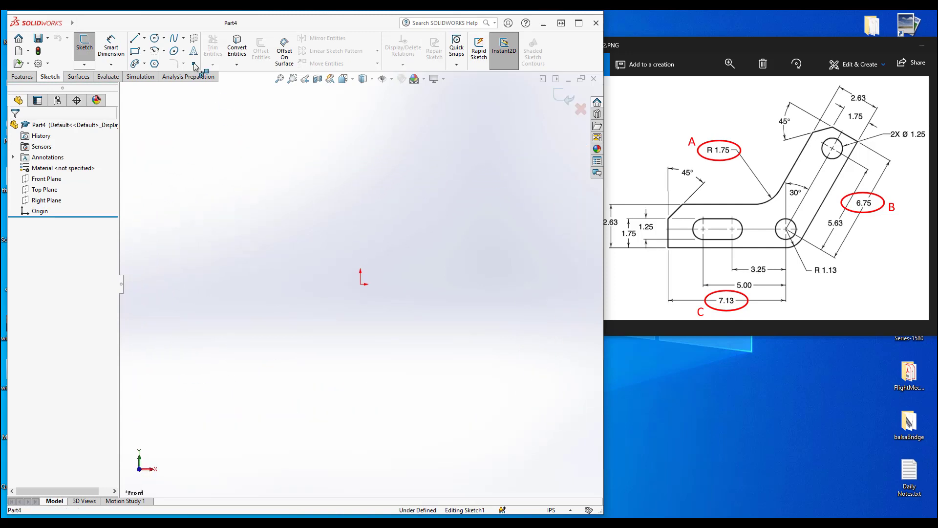
pyautogui.click(146, 40)
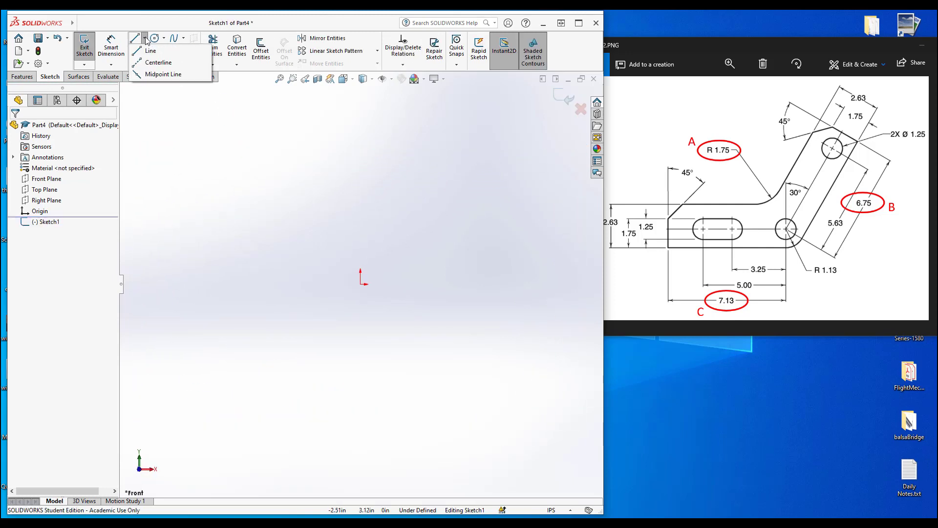
pyautogui.click(156, 61)
pyautogui.click(361, 284)
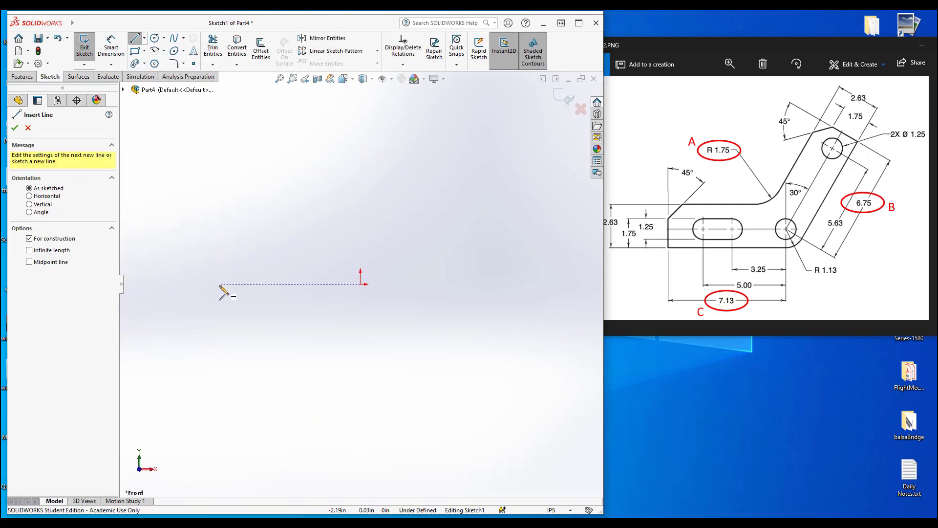
pyautogui.click(220, 284)
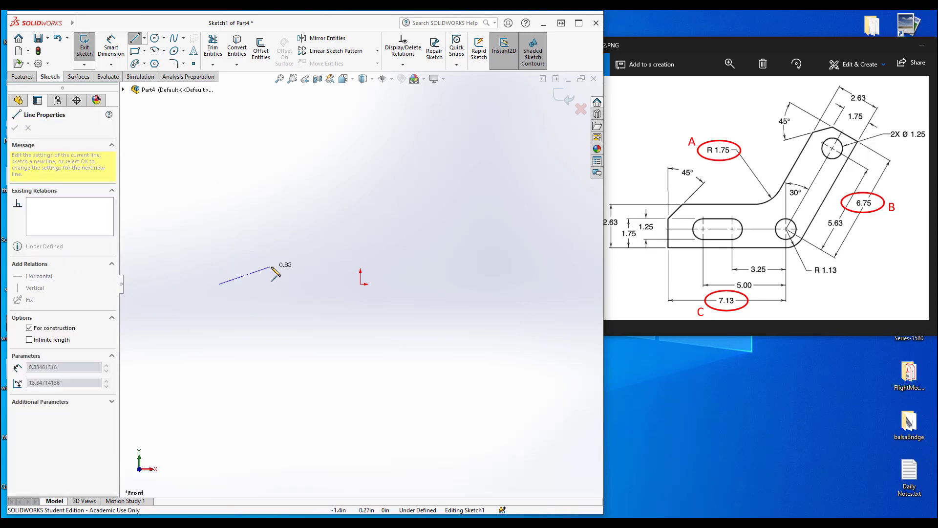
pyautogui.click(360, 284)
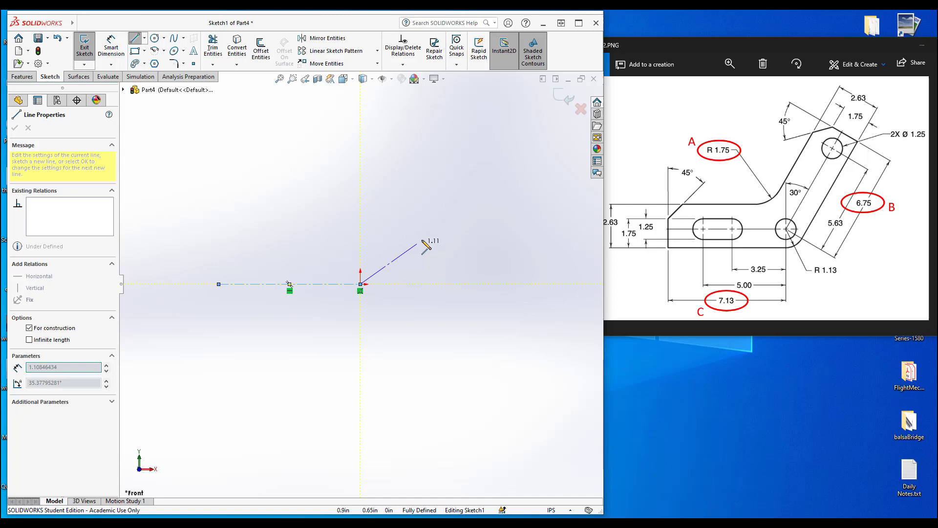
pyautogui.doubleClick(490, 143)
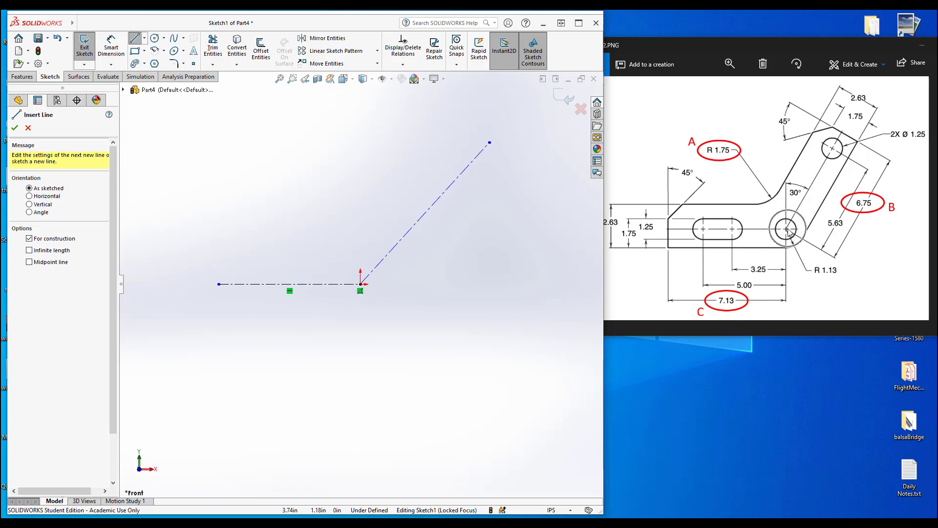
# - Dimension the horizontal centerline 7.13 and the angled centerline 5.63
pyautogui.click(111, 47)
pyautogui.click(263, 284)
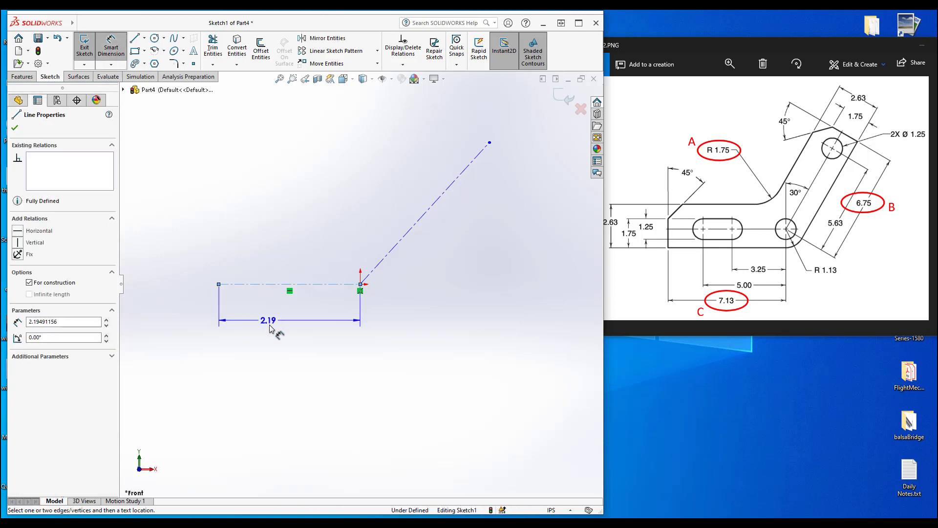
pyautogui.click(282, 337)
pyautogui.write('7.13')
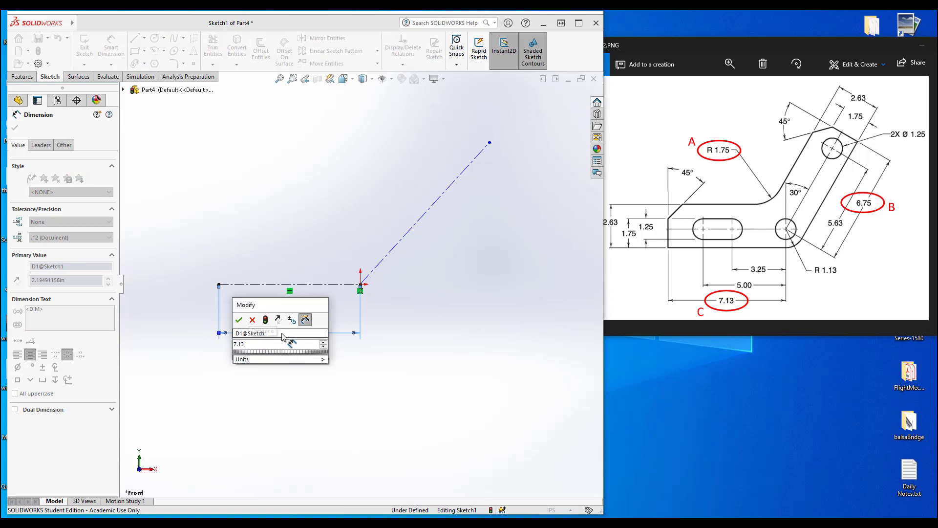
pyautogui.press('Return')
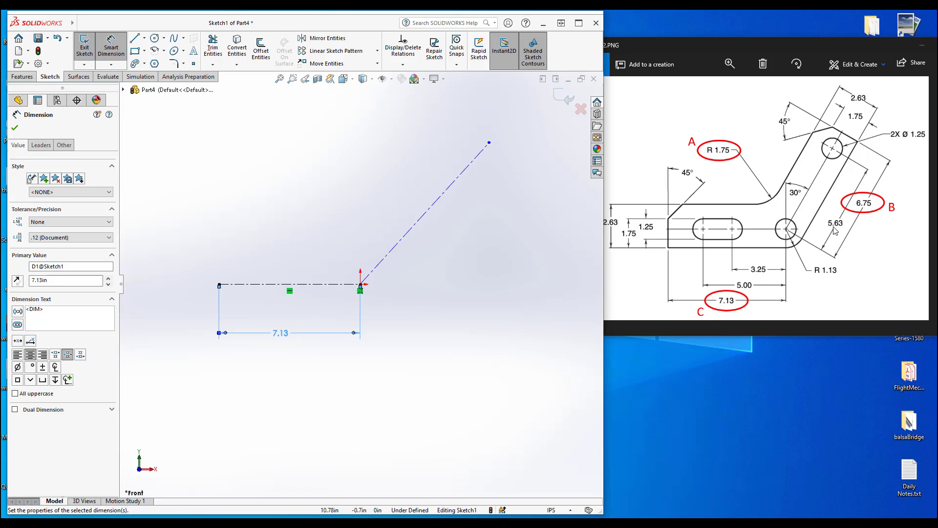
pyautogui.click(430, 228)
pyautogui.click(440, 237)
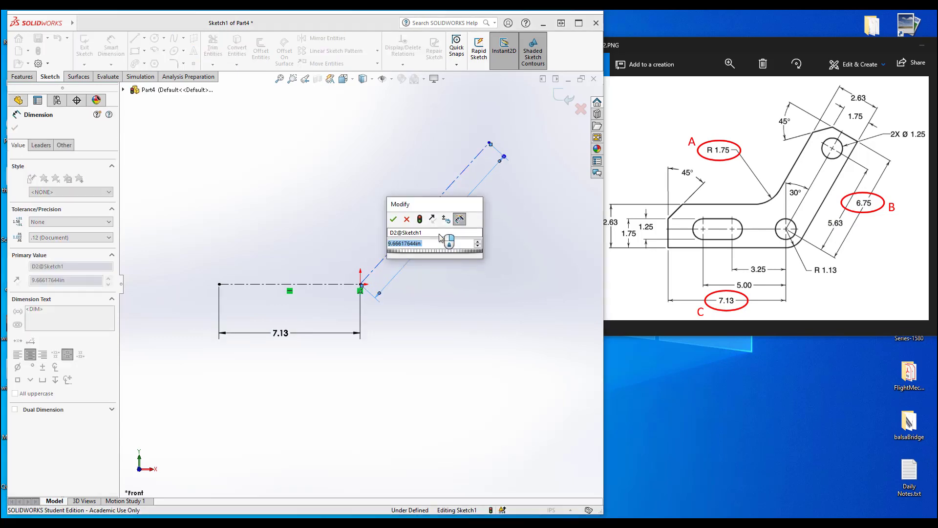
pyautogui.write('5.')
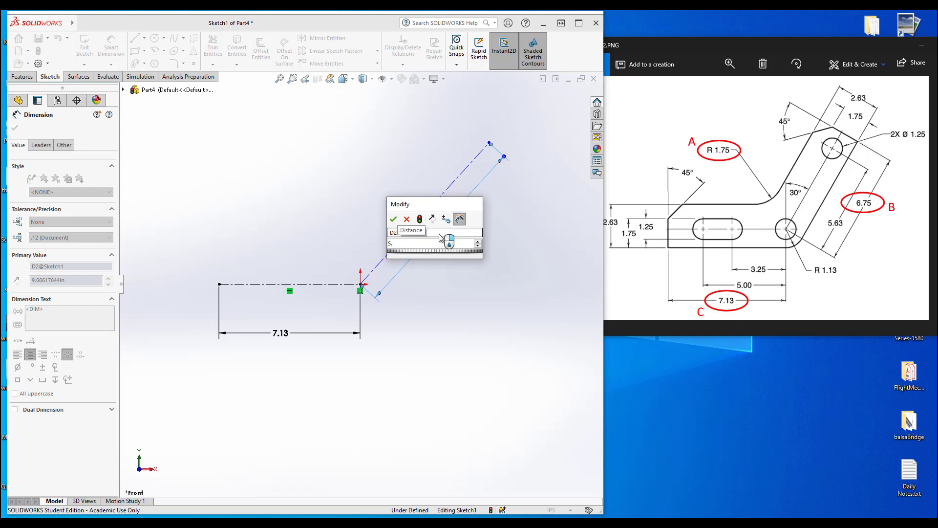
pyautogui.write('63')
pyautogui.press('Return')
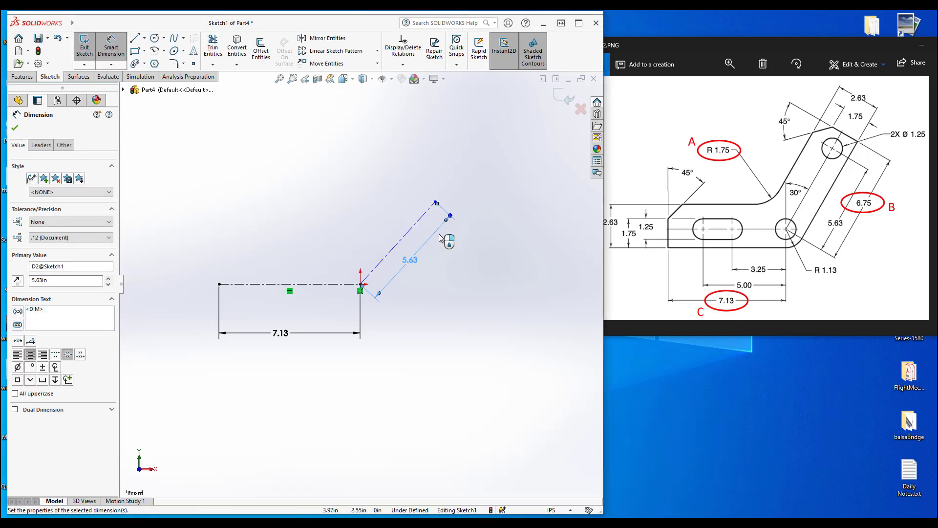
# - Set the angle between the angled and horizontal centerlines to 120°
pyautogui.click(394, 249)
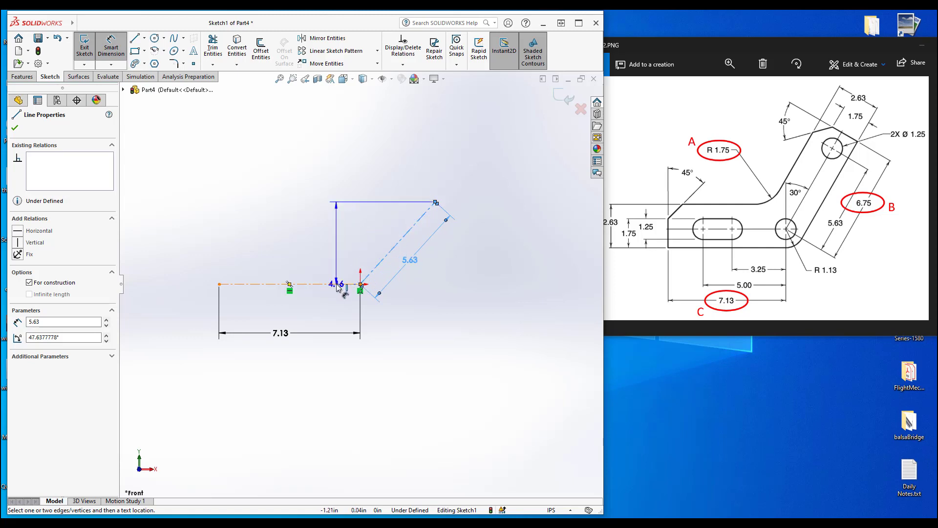
pyautogui.click(336, 285)
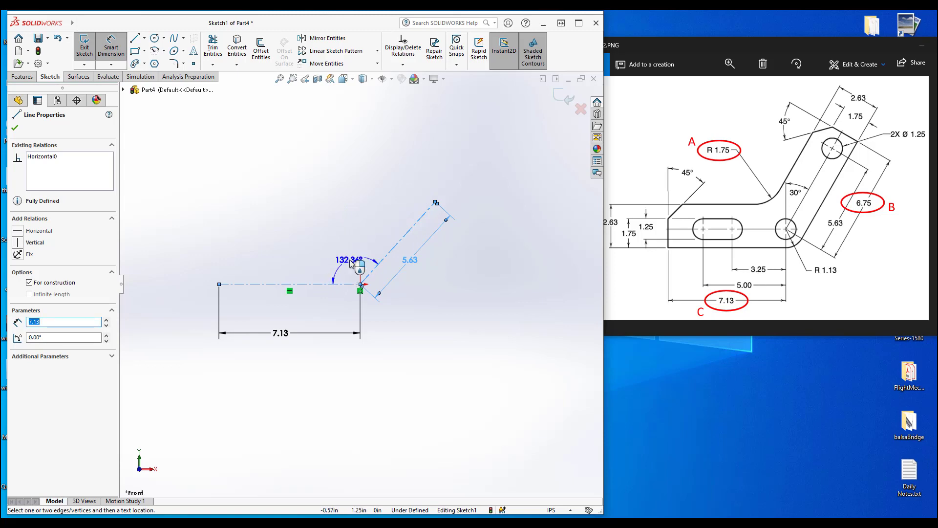
pyautogui.click(353, 264)
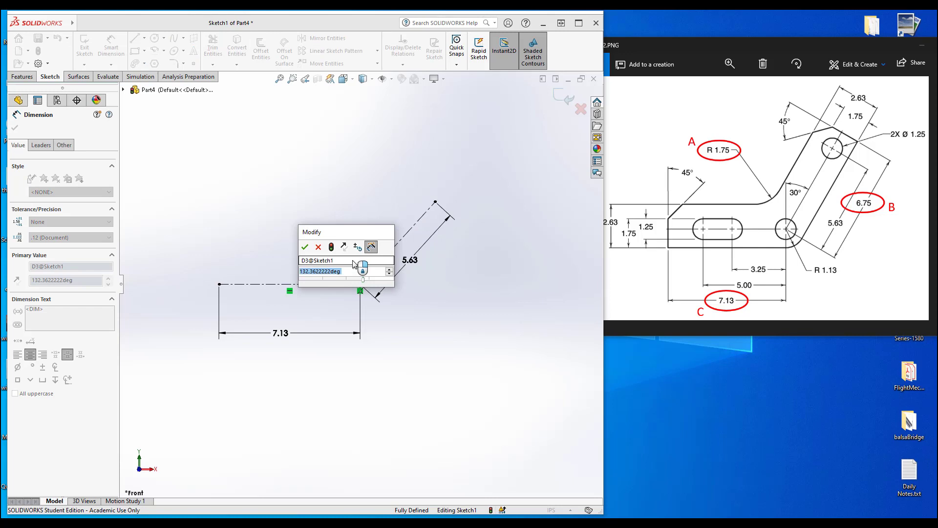
pyautogui.write('120')
pyautogui.press('Return')
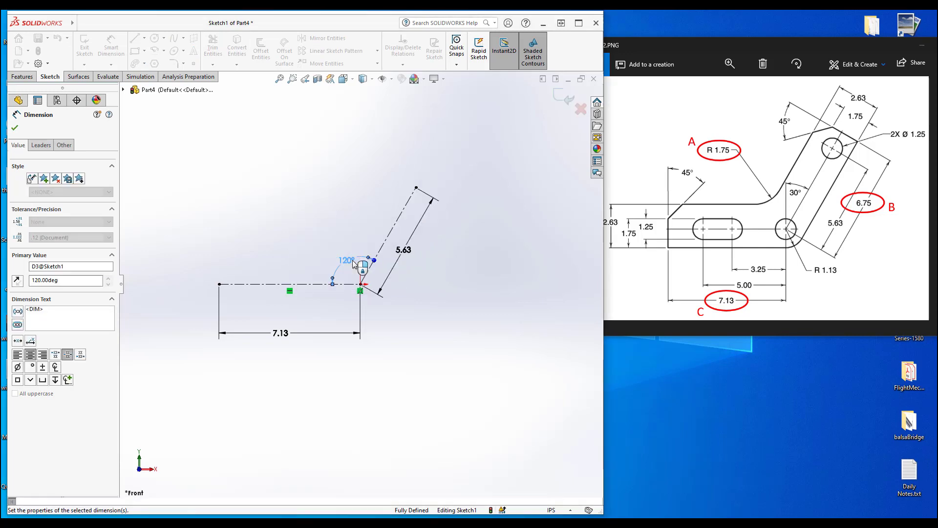
pyautogui.press('Escape')
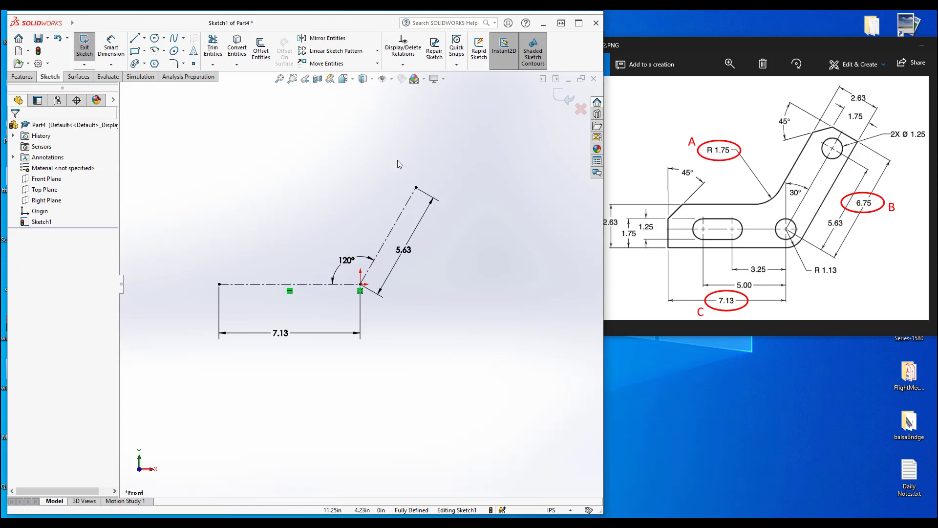
# - Draw circles at the 5.63 line's upper end and at the origin
pyautogui.click(154, 37)
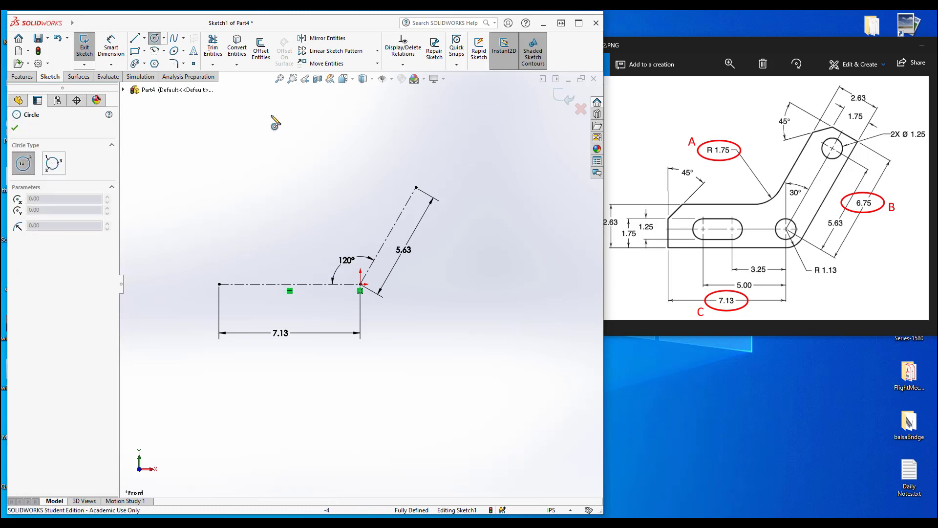
pyautogui.click(415, 188)
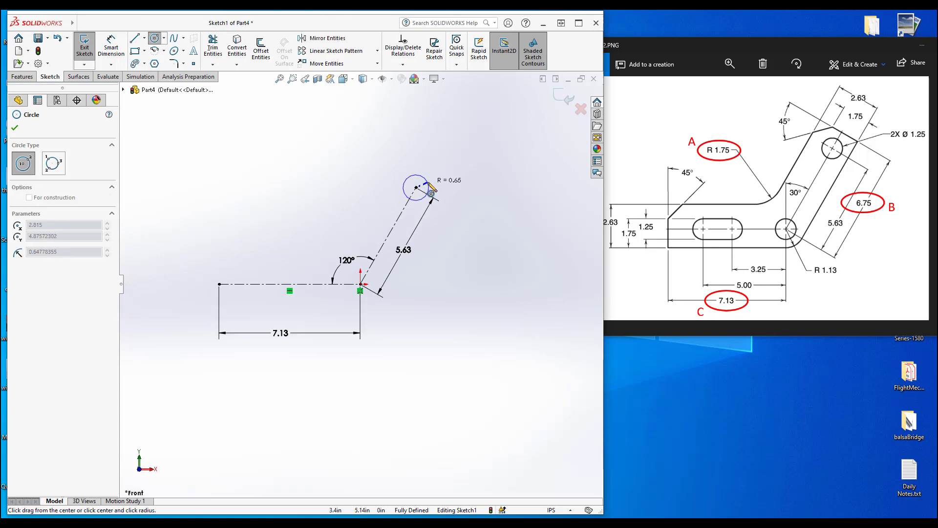
pyautogui.click(429, 191)
pyautogui.click(360, 283)
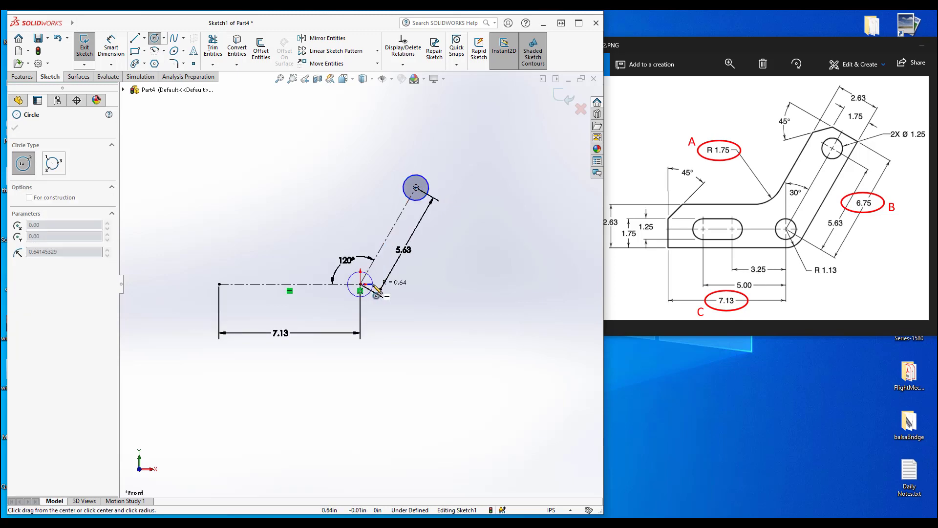
pyautogui.click(380, 291)
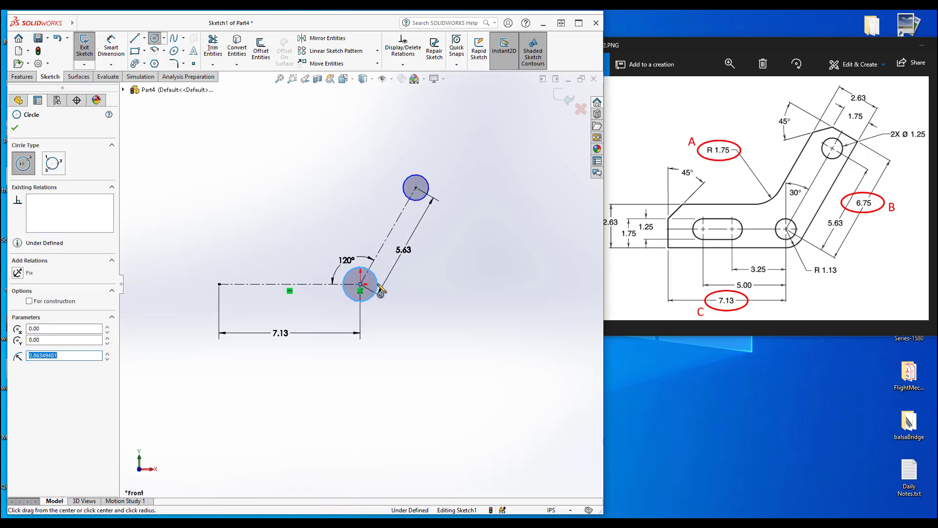
# - Draw a straight slot along the horizontal centerline starting at its left end
pyautogui.click(144, 64)
pyautogui.click(142, 77)
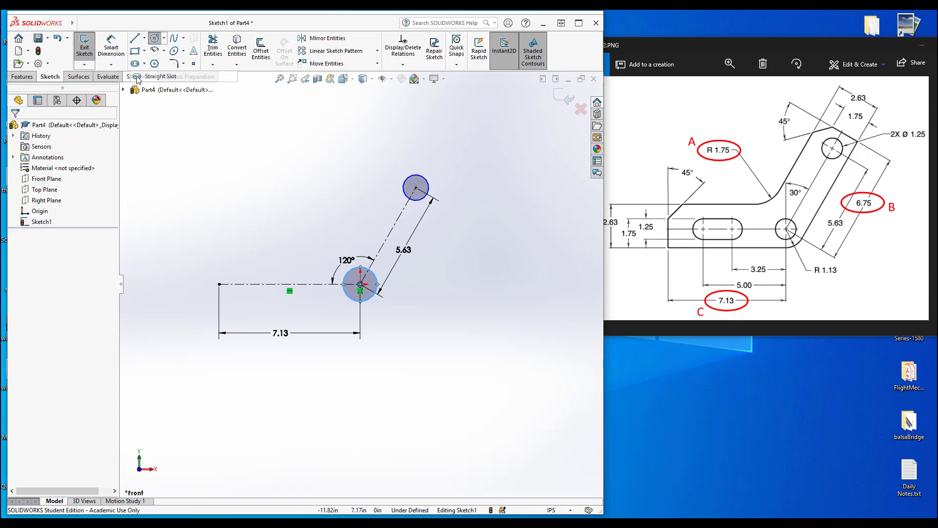
pyautogui.click(219, 284)
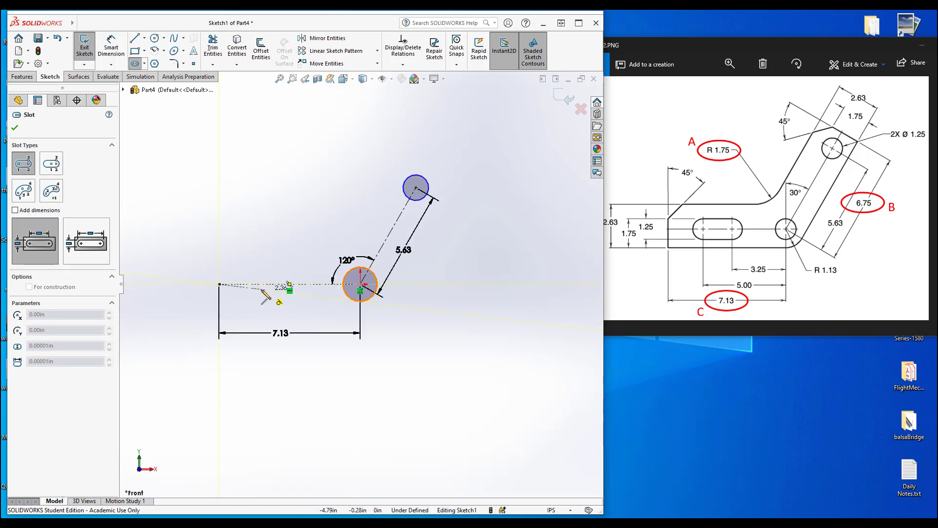
pyautogui.click(262, 284)
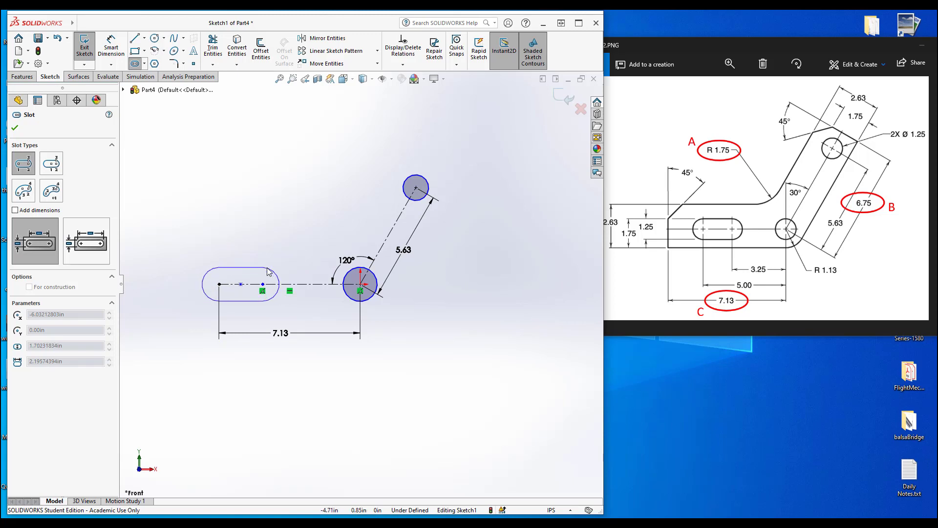
pyautogui.click(268, 271)
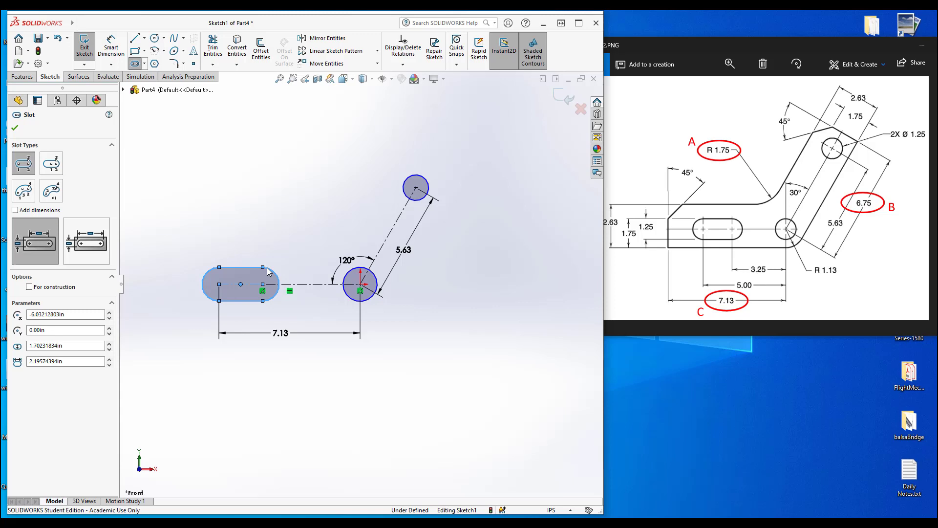
pyautogui.press('Escape')
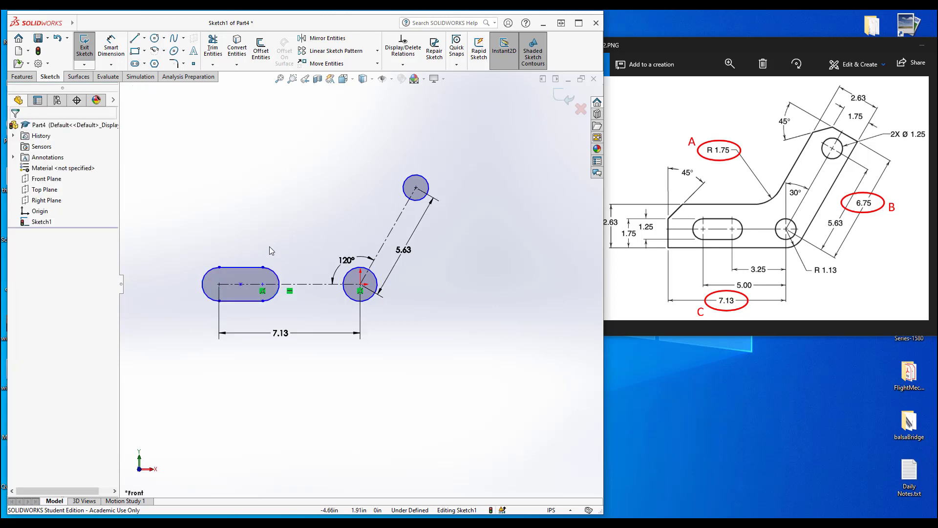
pyautogui.moveTo(714, 52); pyautogui.dragTo(431, 98)
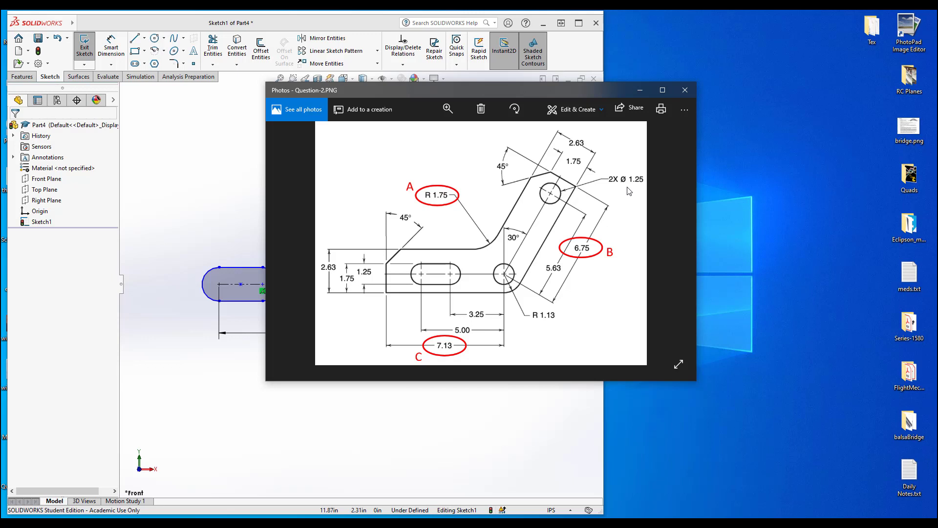
pyautogui.press('ctrl')
pyautogui.press('ctrl')
pyautogui.press('ctrl')
pyautogui.press('ctrl')
pyautogui.press('ctrl')
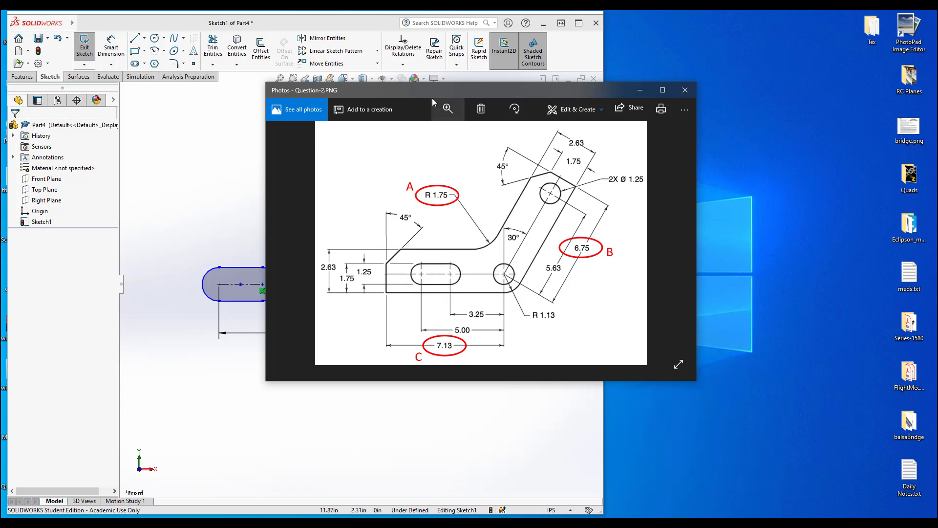
pyautogui.moveTo(400, 89)
pyautogui.mouseDown()
pyautogui.moveTo(503, 86)
pyautogui.moveTo(698, 56)
pyautogui.moveTo(662, 36)
pyautogui.moveTo(669, 38)
pyautogui.mouseUp()
pyautogui.click(431, 157)
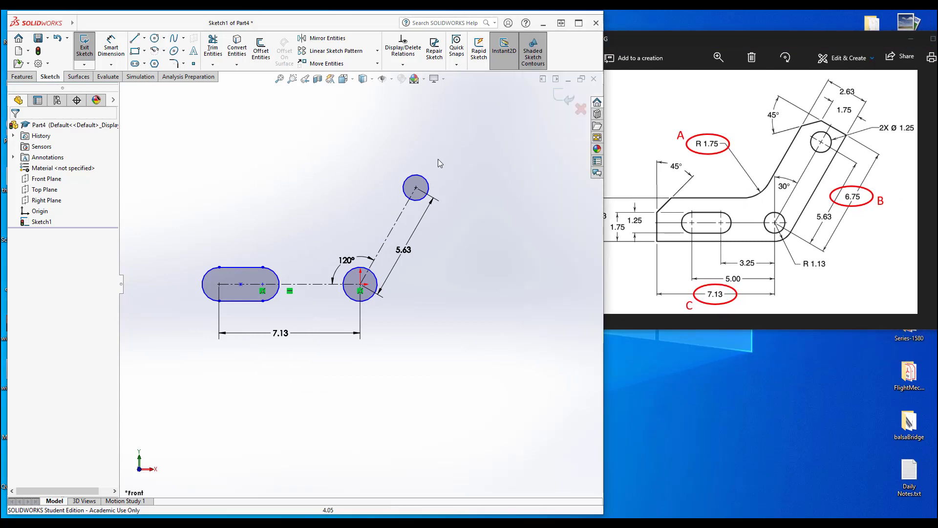
# - Make both circles and the slot's right end arc equal in size
pyautogui.click(424, 183)
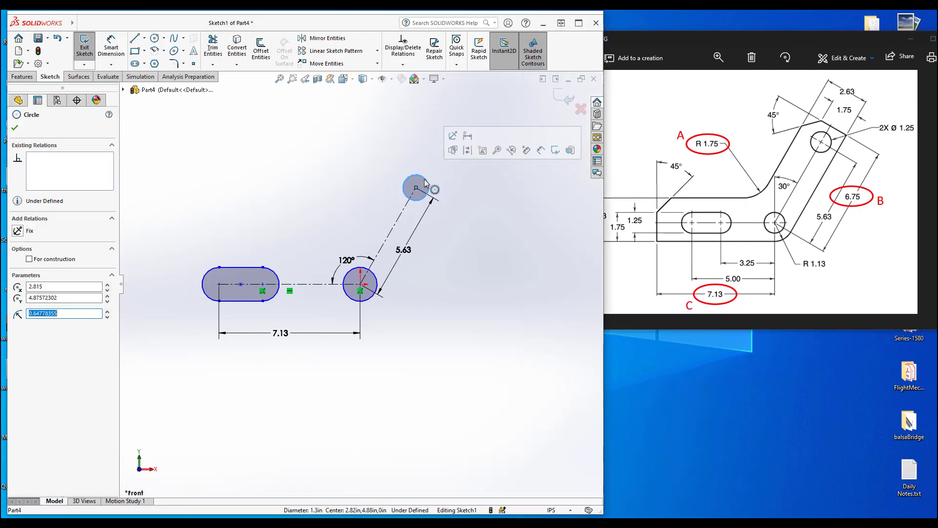
pyautogui.keyDown('ctrl'); pyautogui.click(376, 276); pyautogui.keyUp('ctrl')
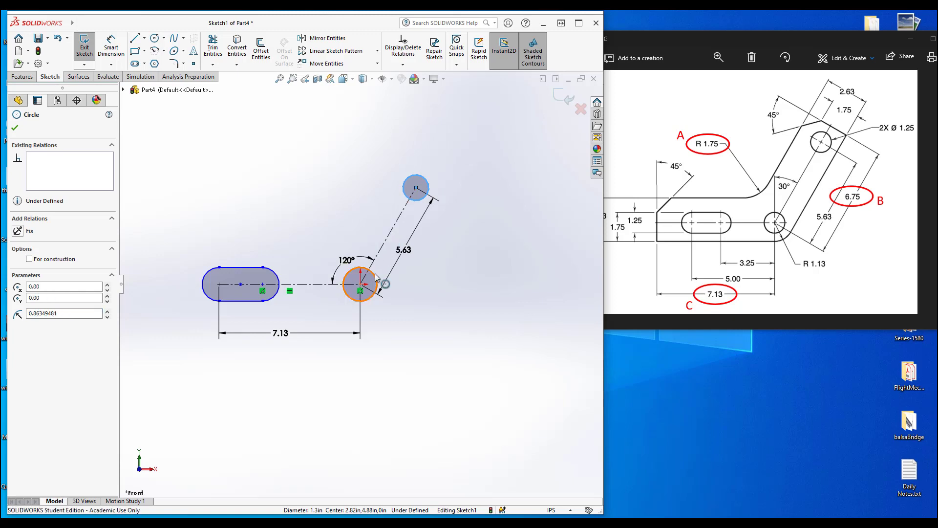
pyautogui.keyDown('ctrl'); pyautogui.click(275, 275); pyautogui.keyUp('ctrl')
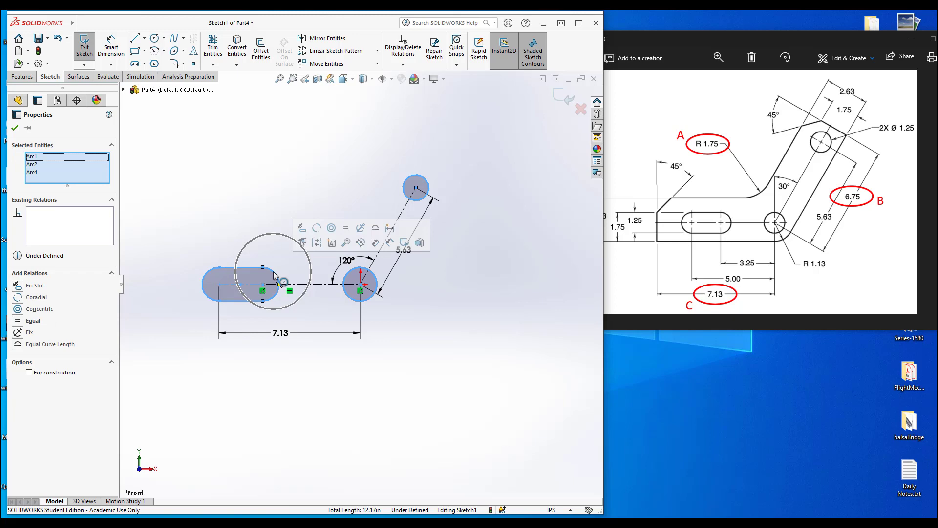
pyautogui.click(346, 229)
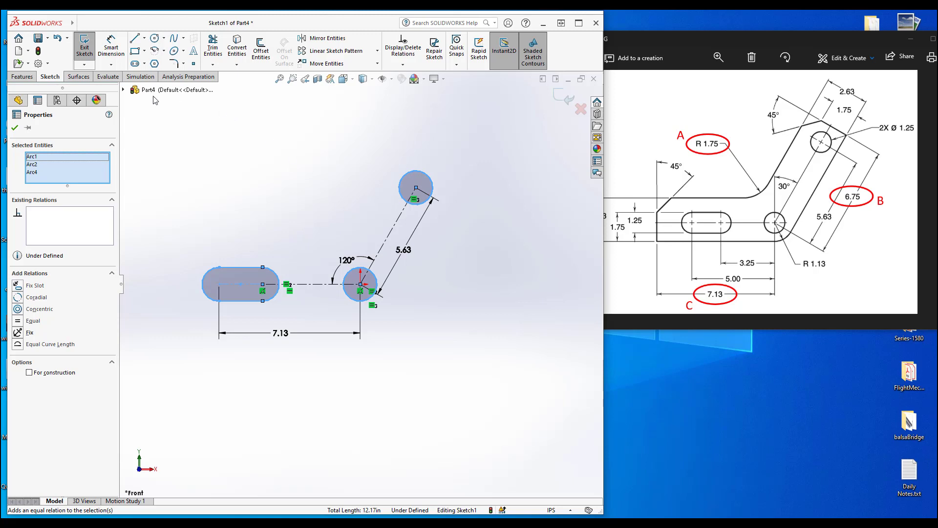
# - Dimension the upper circle's diameter as 1.25
pyautogui.click(109, 41)
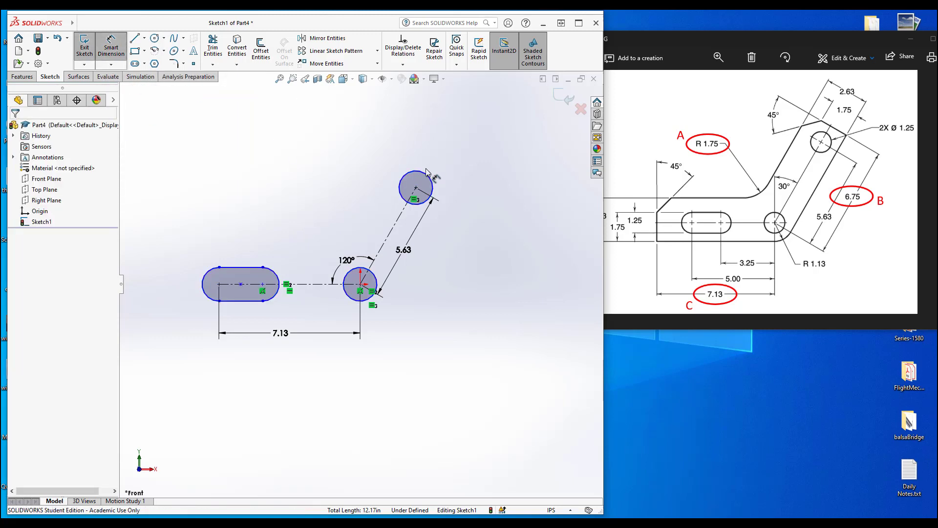
pyautogui.click(426, 173)
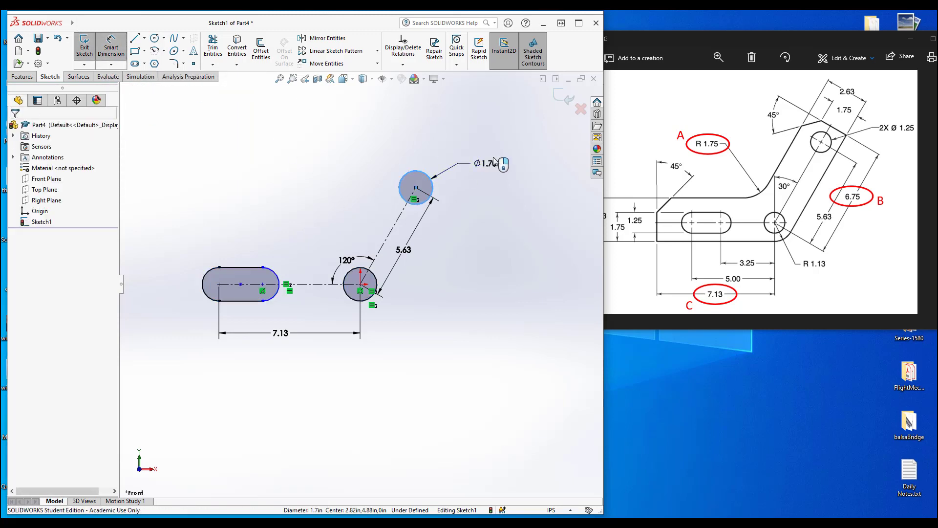
pyautogui.click(494, 161)
pyautogui.write('1.25')
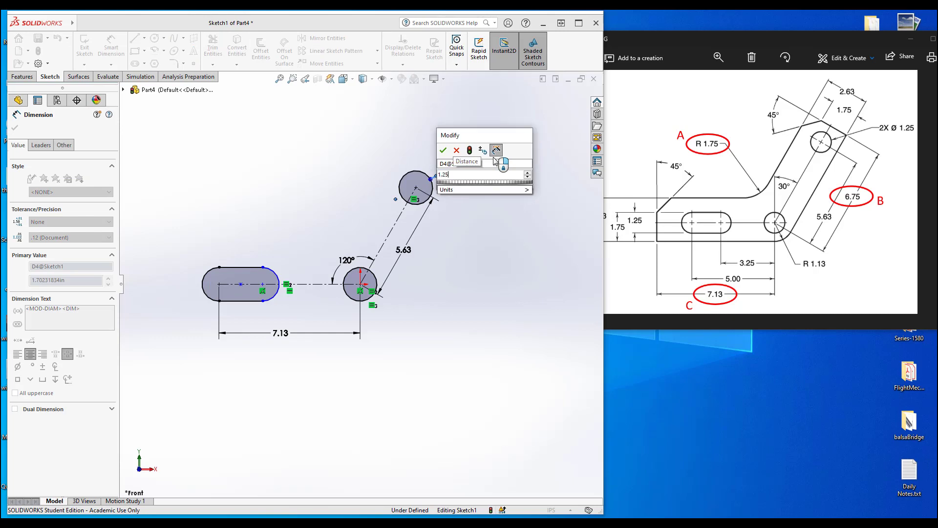
pyautogui.press('Return')
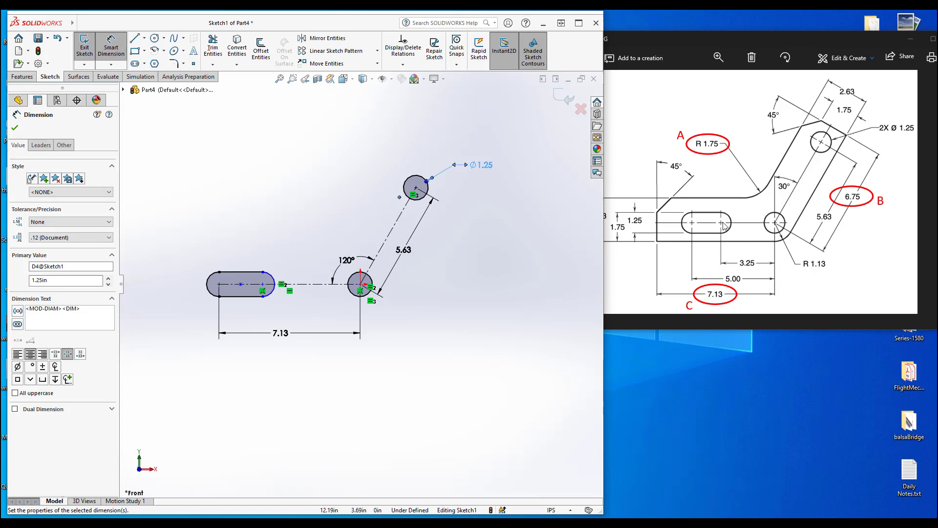
# - Lengthen the slot and dimension its right end arc 3.25 from the lower circle
pyautogui.click(281, 283)
pyautogui.press('Escape')
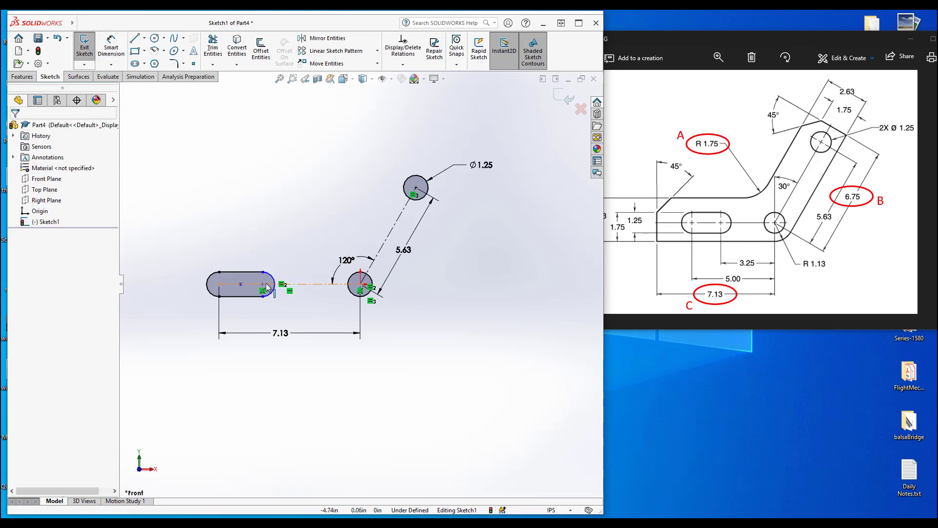
pyautogui.moveTo(274, 284)
pyautogui.mouseDown()
pyautogui.moveTo(334, 284)
pyautogui.moveTo(281, 285)
pyautogui.mouseUp()
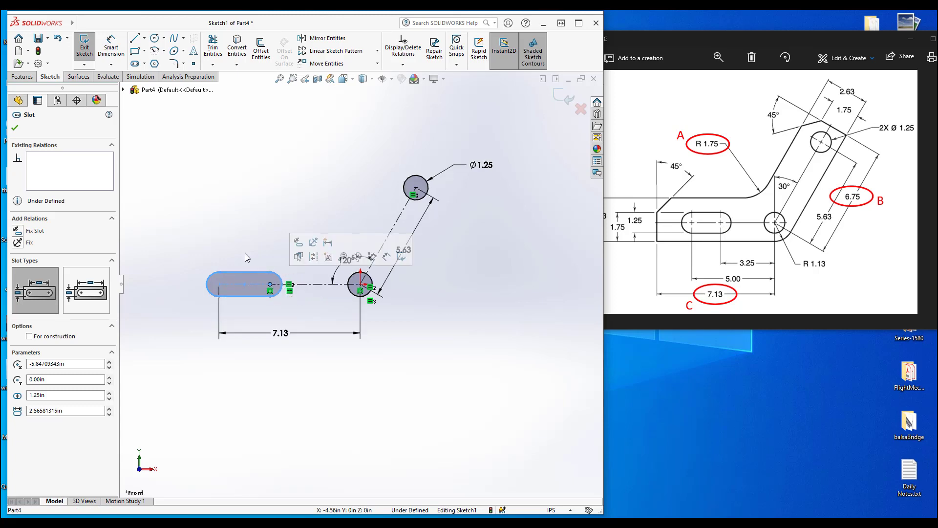
pyautogui.click(110, 48)
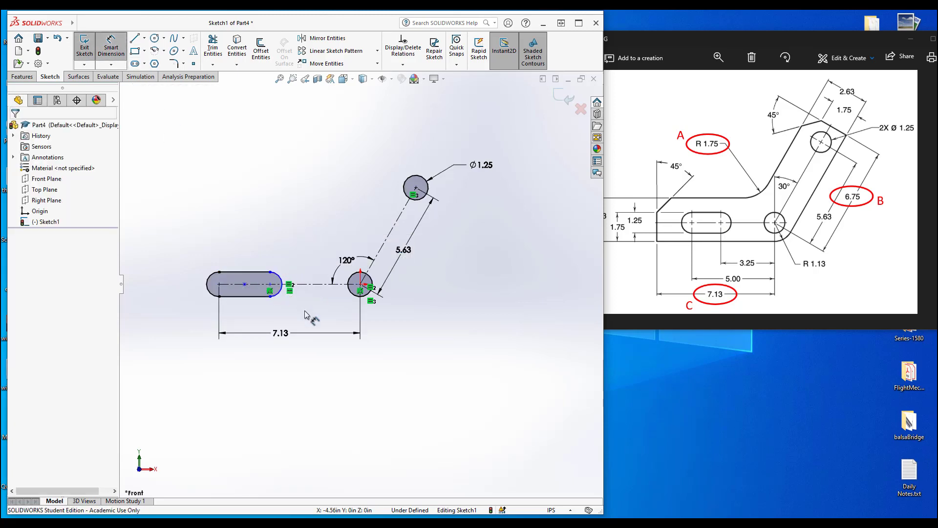
pyautogui.click(278, 297)
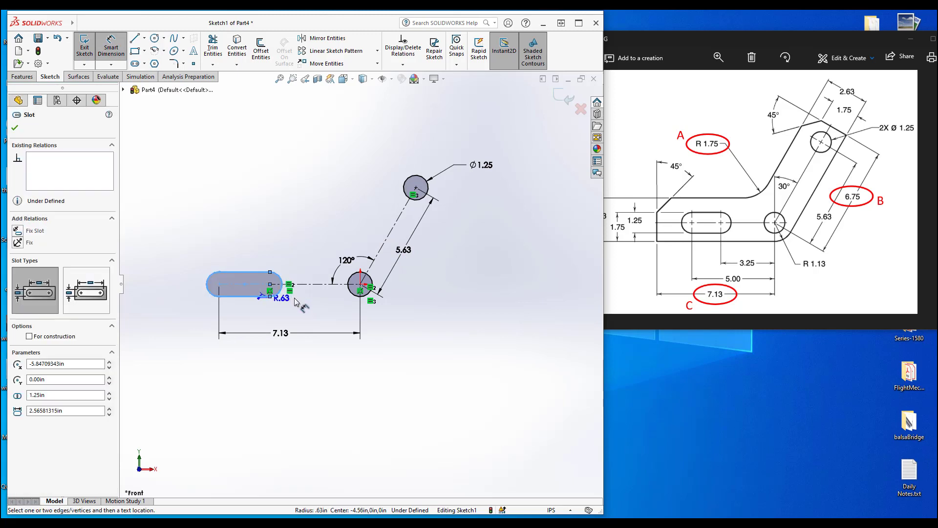
pyautogui.click(359, 283)
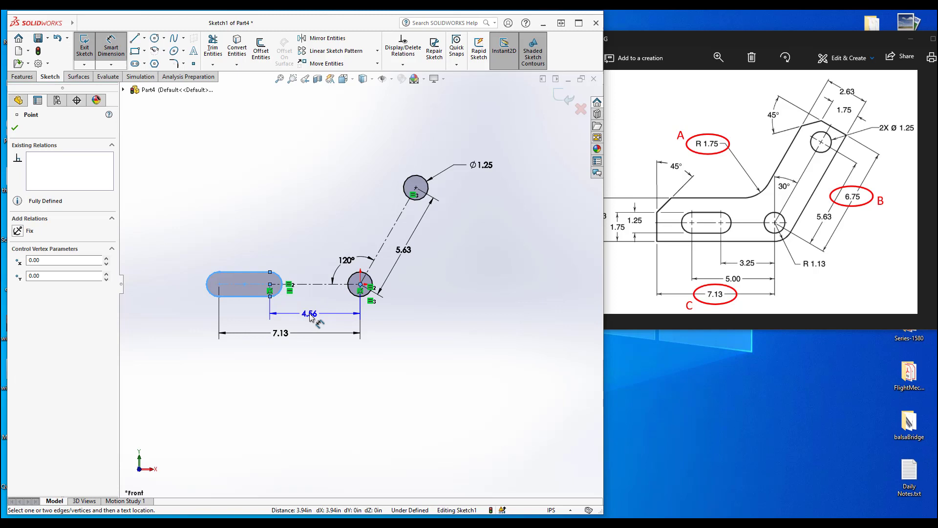
pyautogui.click(310, 317)
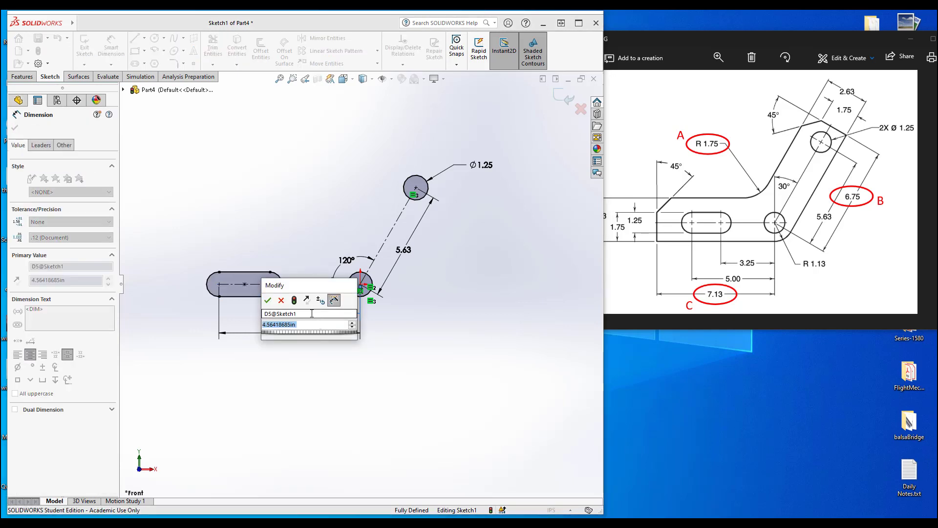
pyautogui.write('3.25')
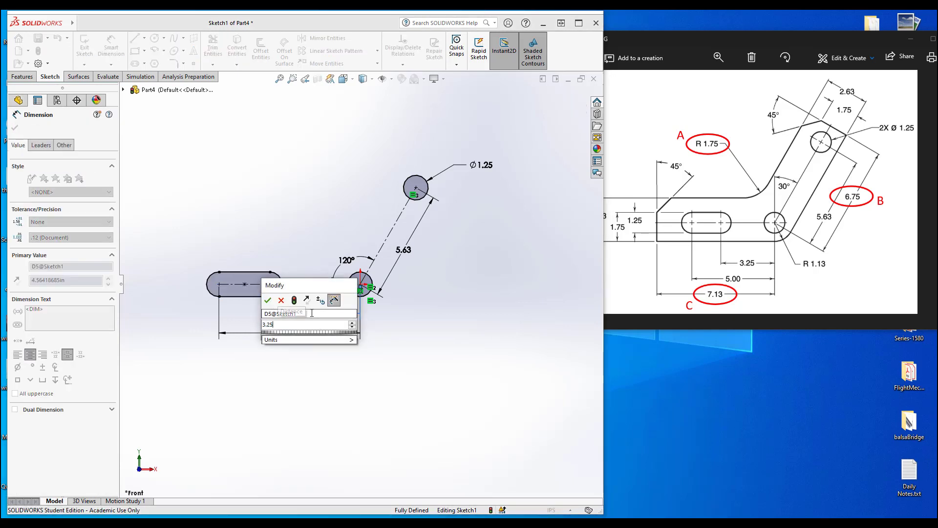
pyautogui.press('Escape')
pyautogui.click(303, 342)
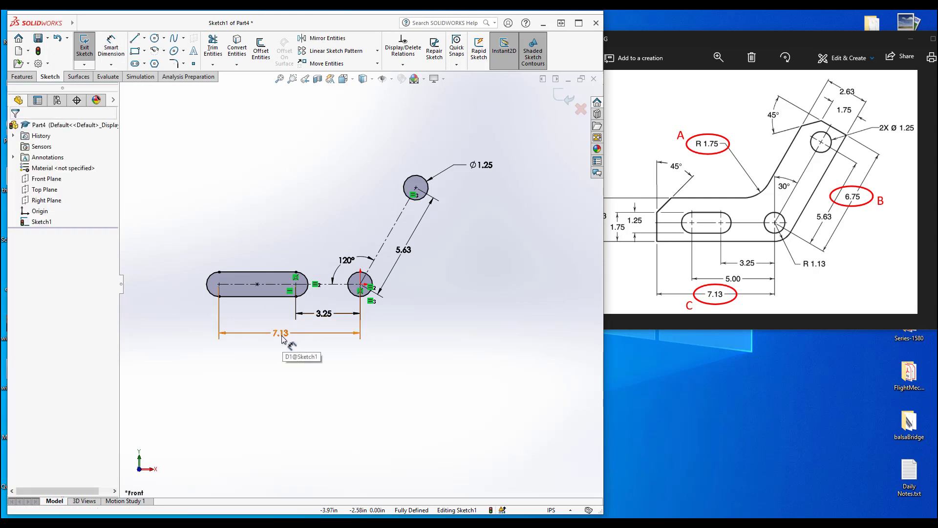
# - Change the 7.13 overall distance dimension to 5
pyautogui.click(282, 337)
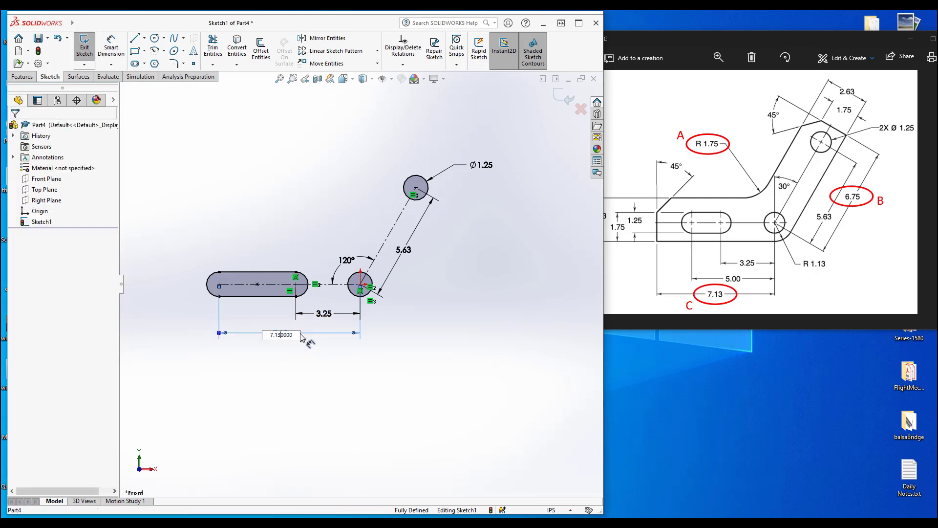
pyautogui.write('5')
pyautogui.press('Return')
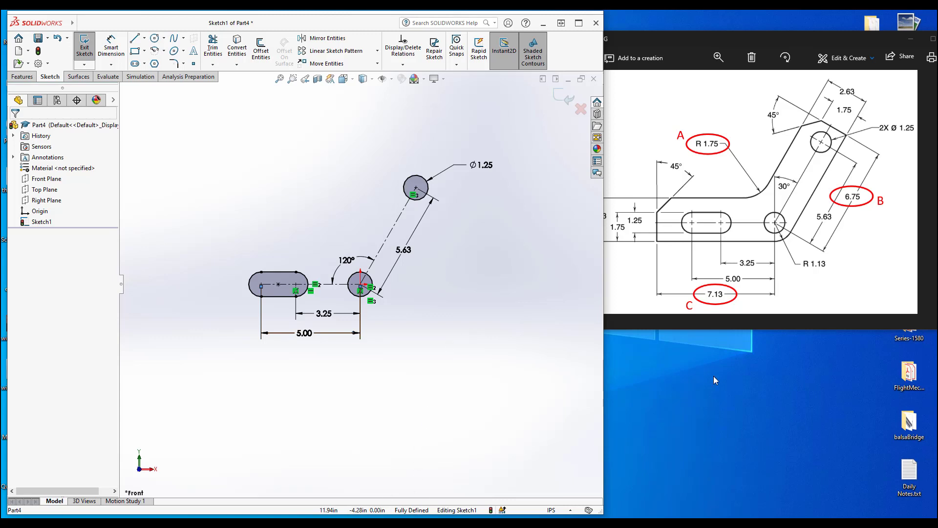
# - Move the Question-2 reference drawing to the right side, uncovering the sketch
pyautogui.moveTo(775, 45)
pyautogui.mouseDown()
pyautogui.moveTo(473, 69)
pyautogui.moveTo(427, 62)
pyautogui.mouseUp()
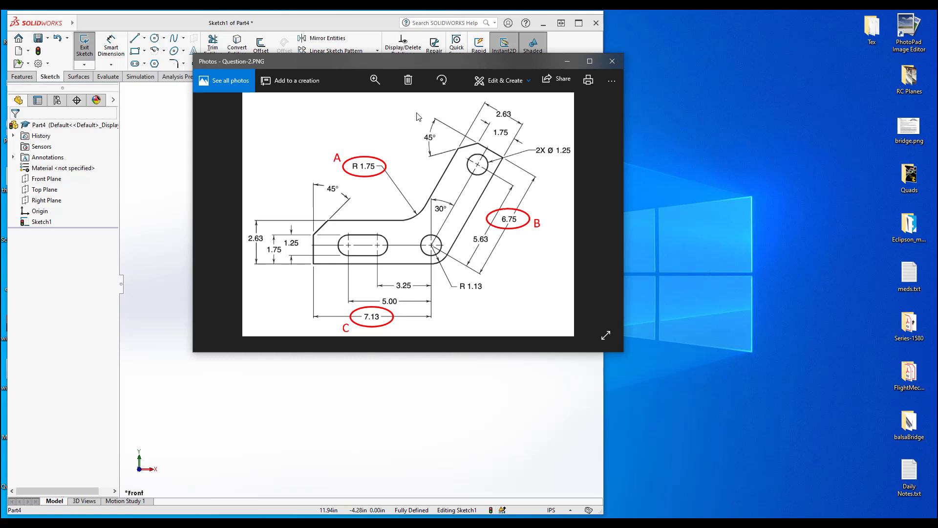
pyautogui.moveTo(367, 63); pyautogui.dragTo(744, 52)
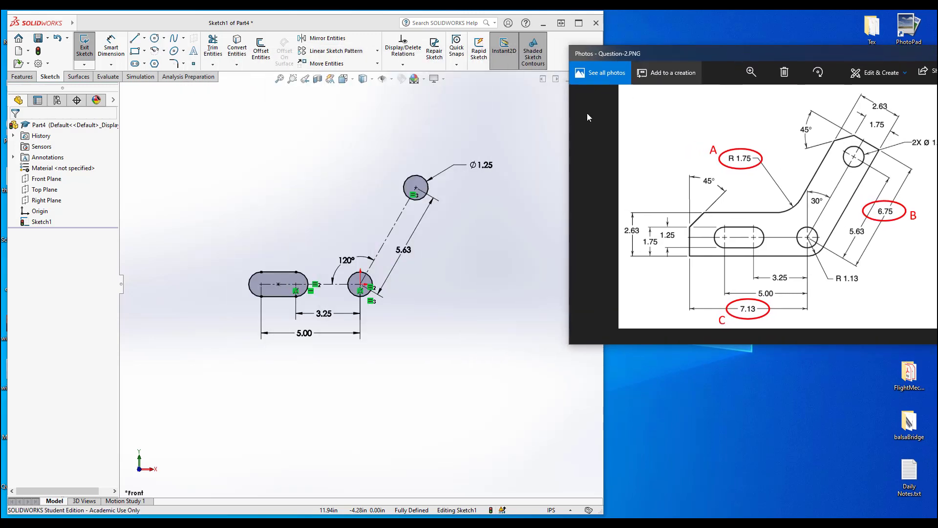
# - Draw a larger circle centred on the lower hole at the origin
pyautogui.click(156, 43)
pyautogui.click(155, 39)
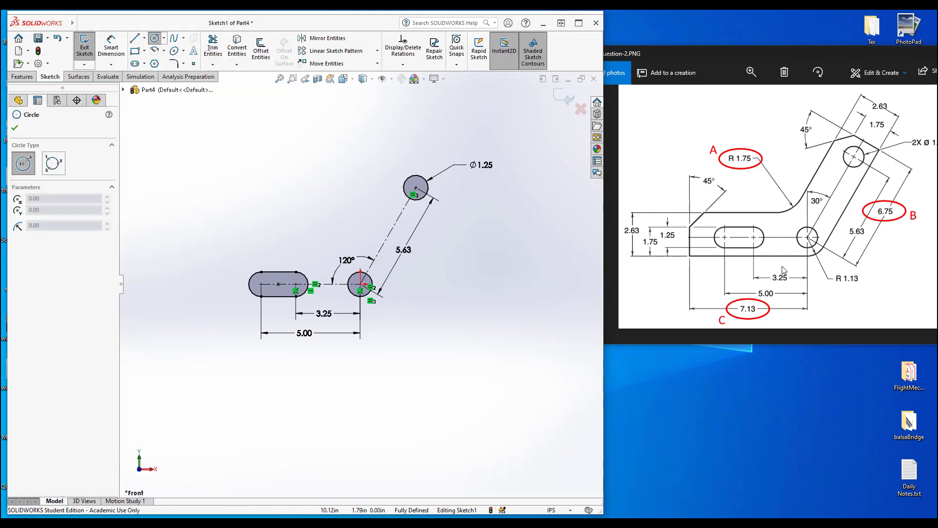
pyautogui.scroll(-3, 381, 293)
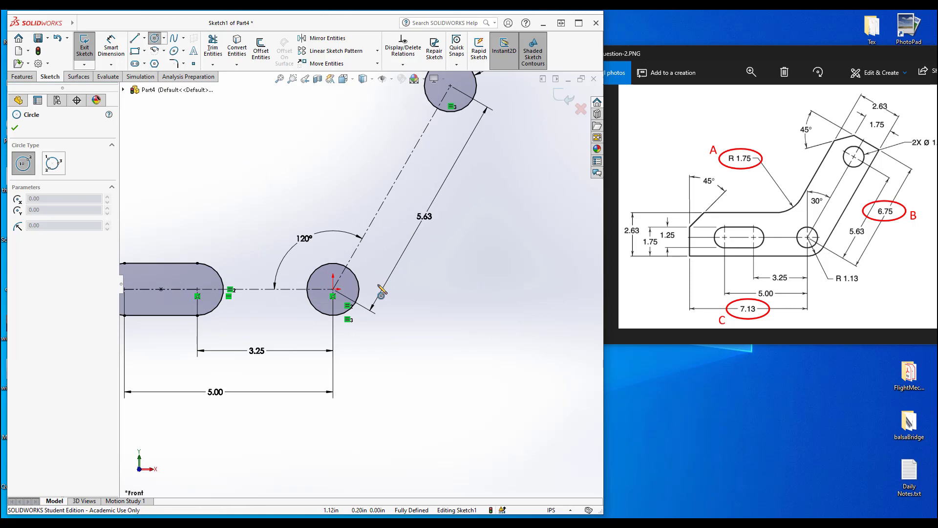
pyautogui.scroll(-2, 381, 293)
pyautogui.click(296, 293)
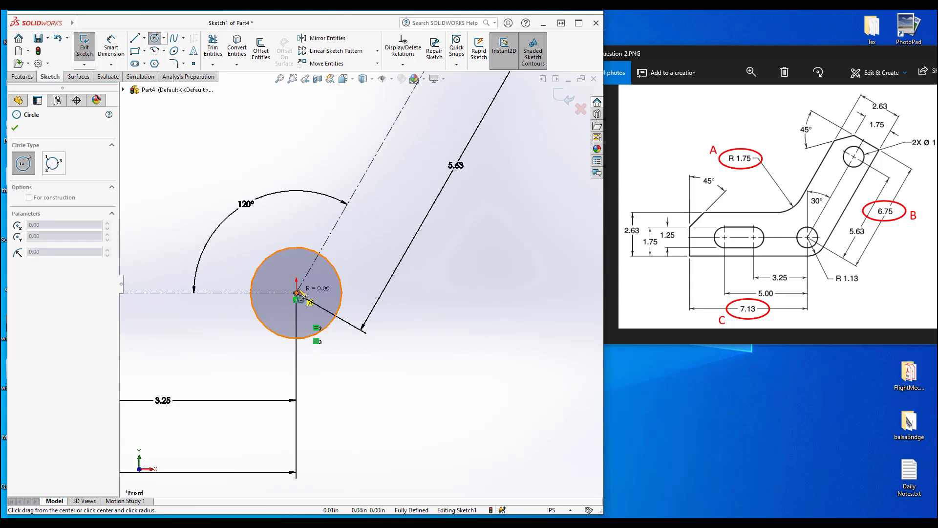
pyautogui.click(368, 239)
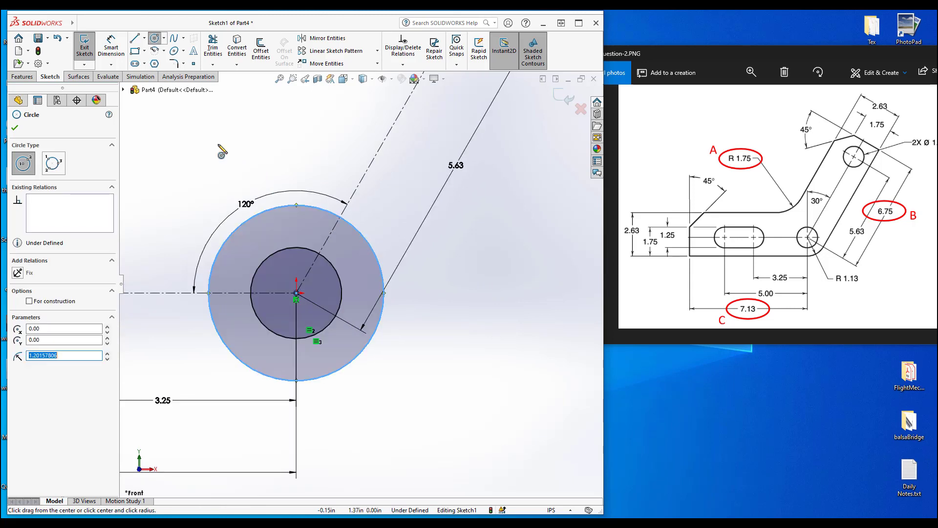
# - Dimension the outer circle's diameter as 2*1.13 (2.26)
pyautogui.click(111, 47)
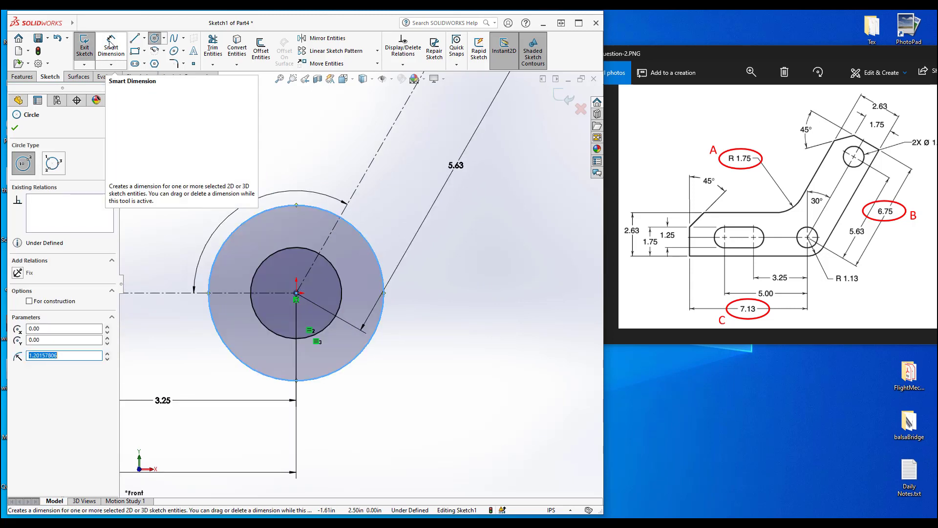
pyautogui.click(343, 372)
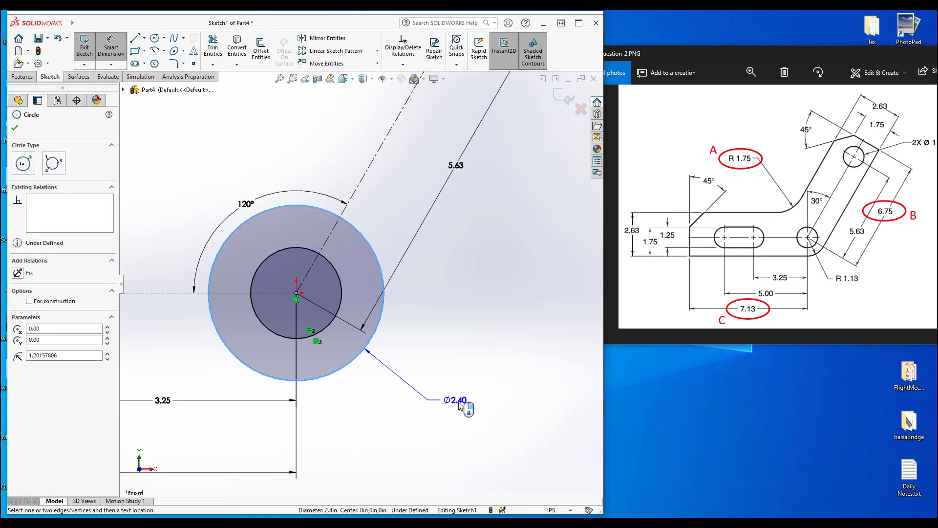
pyautogui.click(458, 408)
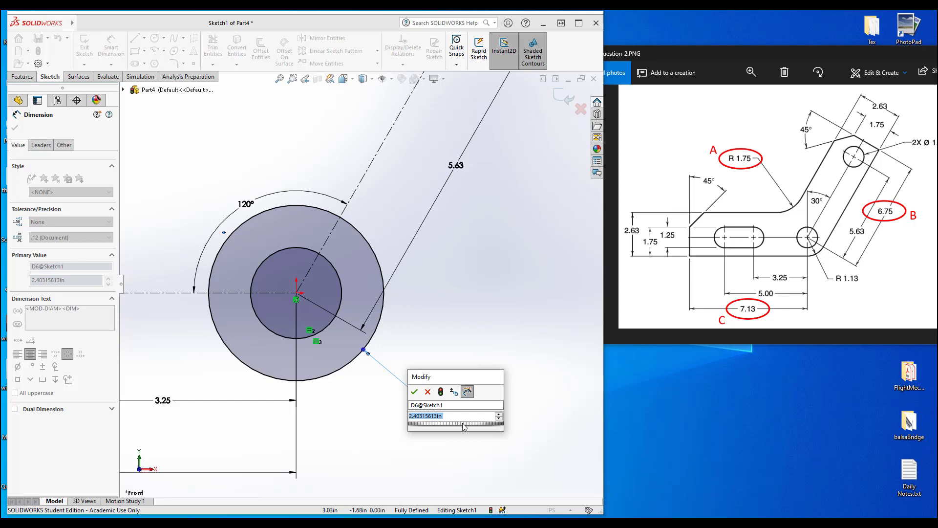
pyautogui.write('2')
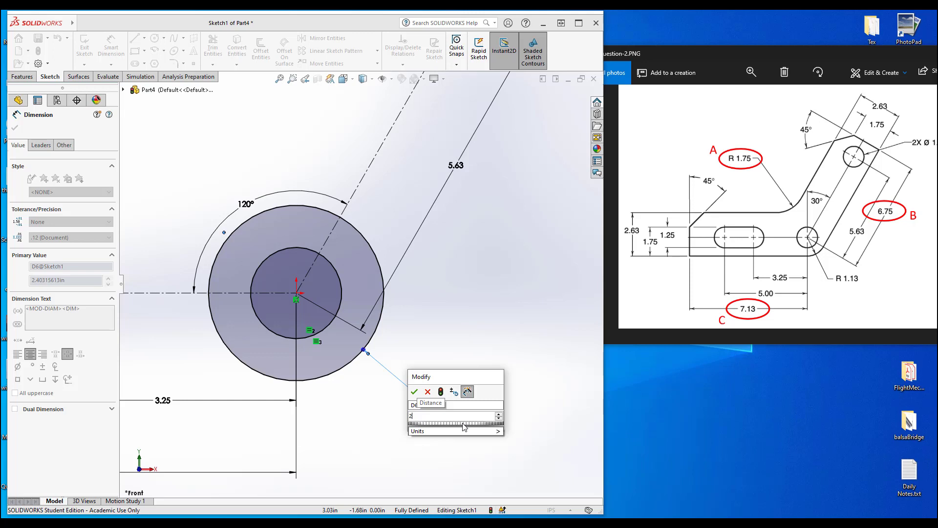
pyautogui.write('*1.13')
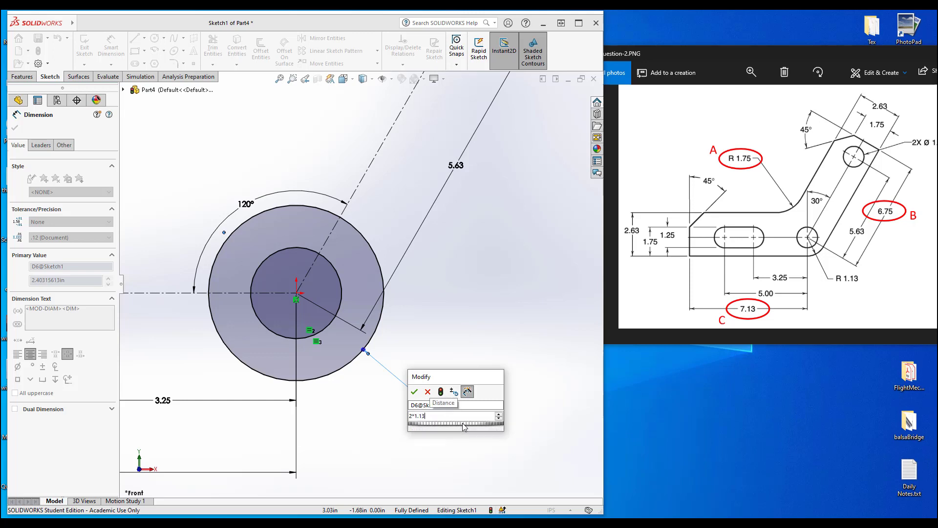
pyautogui.press('Return')
pyautogui.press('Escape')
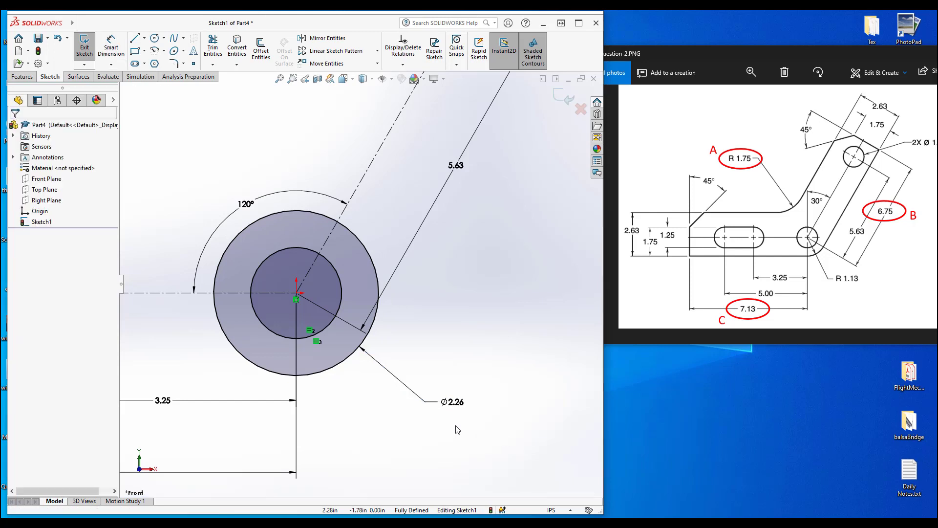
# - Draw a horizontal line leftward from the bottom of the Ø2.26 circle
pyautogui.press('f')
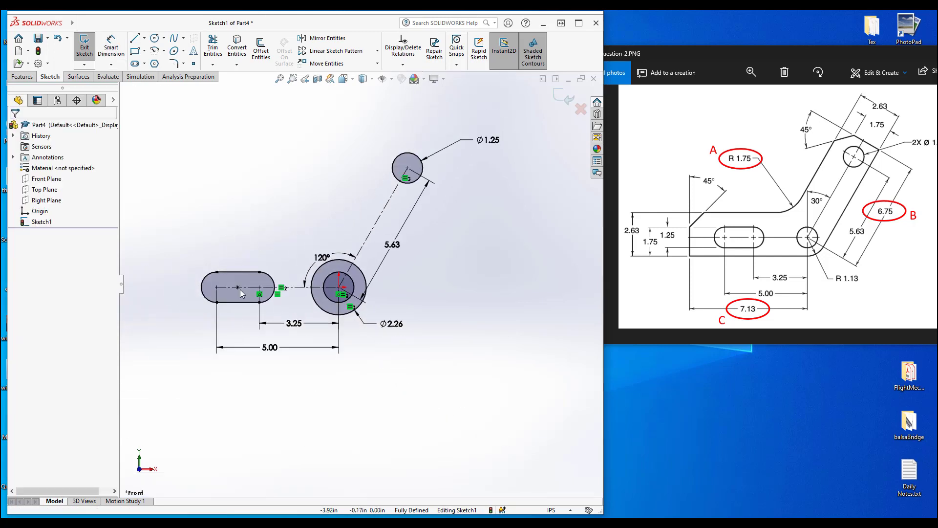
pyautogui.scroll(-2, 160, 283)
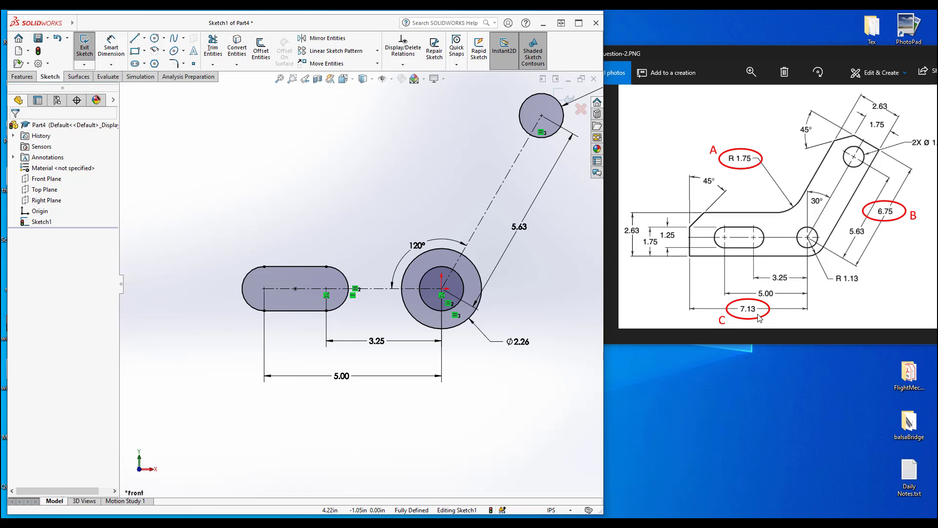
pyautogui.click(134, 39)
pyautogui.scroll(-1, 200, 303)
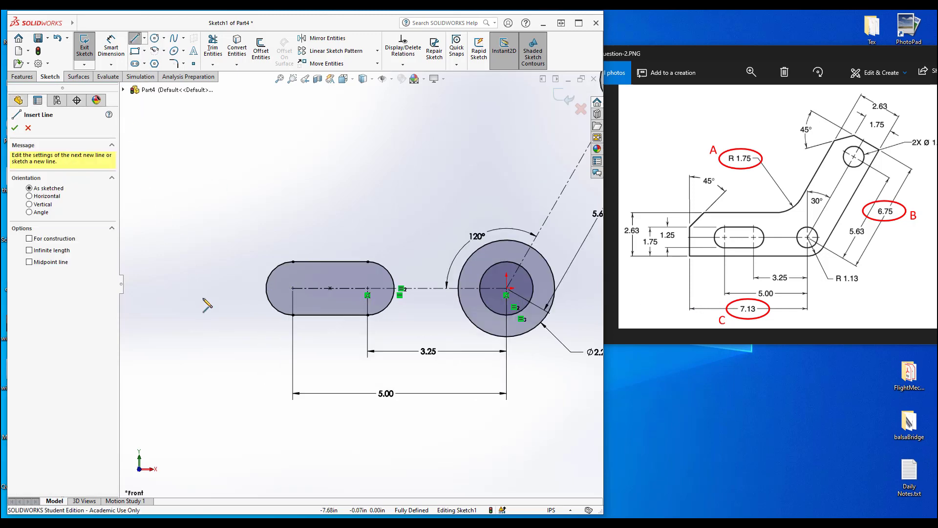
pyautogui.click(506, 336)
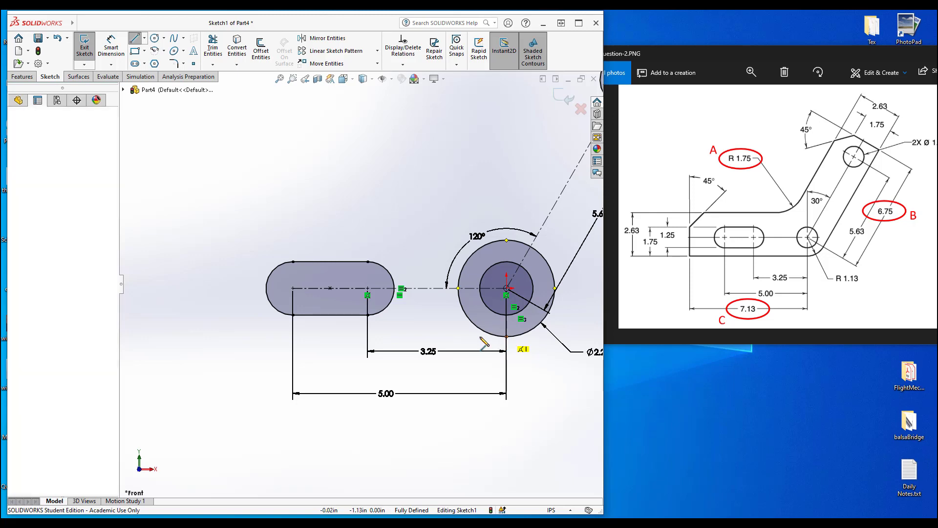
pyautogui.click(197, 336)
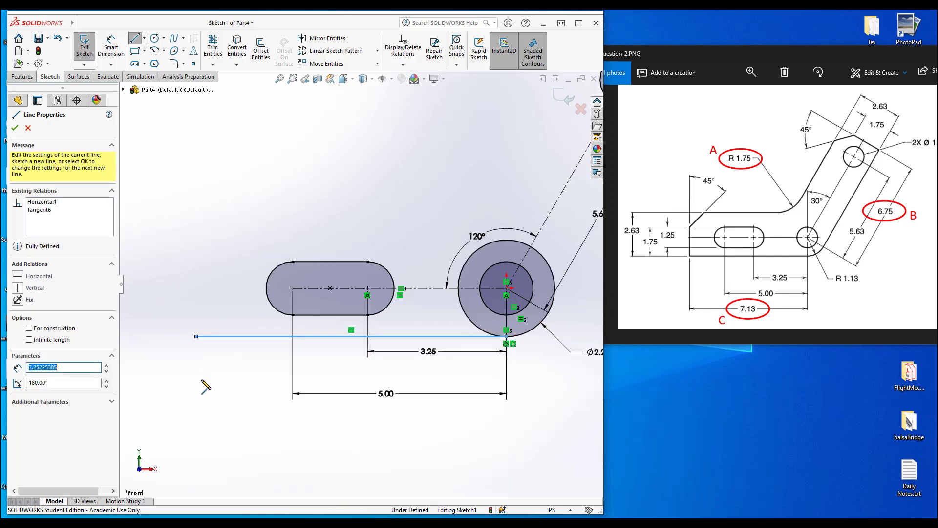
pyautogui.press('Escape')
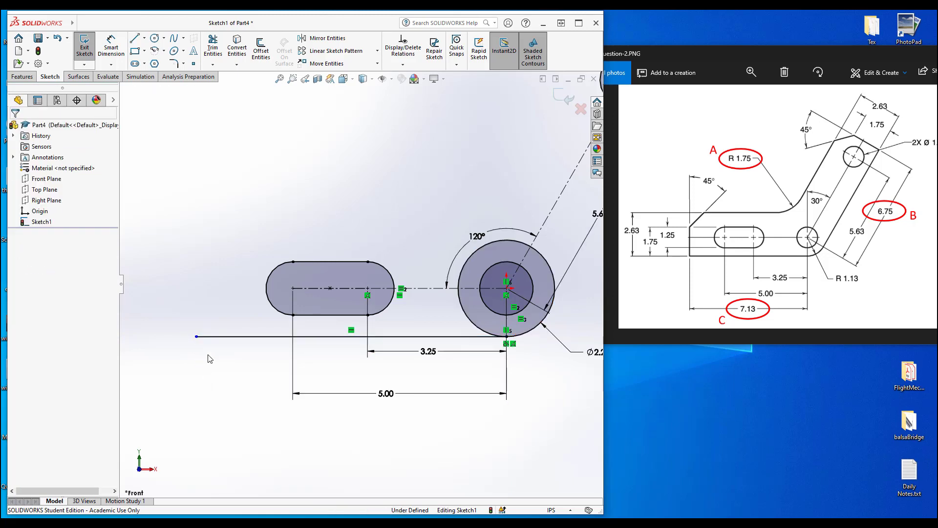
# - Dimension the base line to 7.13 and begin a line from its left end
pyautogui.click(111, 47)
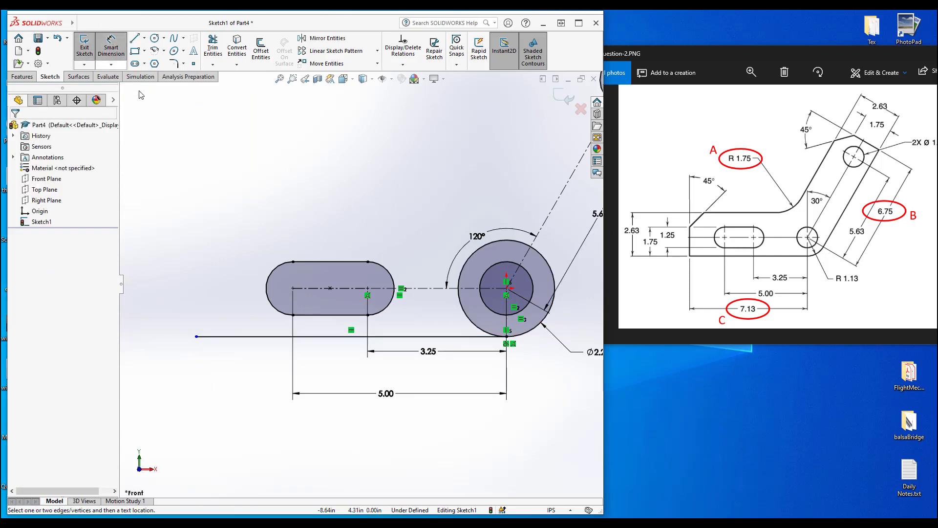
pyautogui.click(253, 336)
pyautogui.click(352, 420)
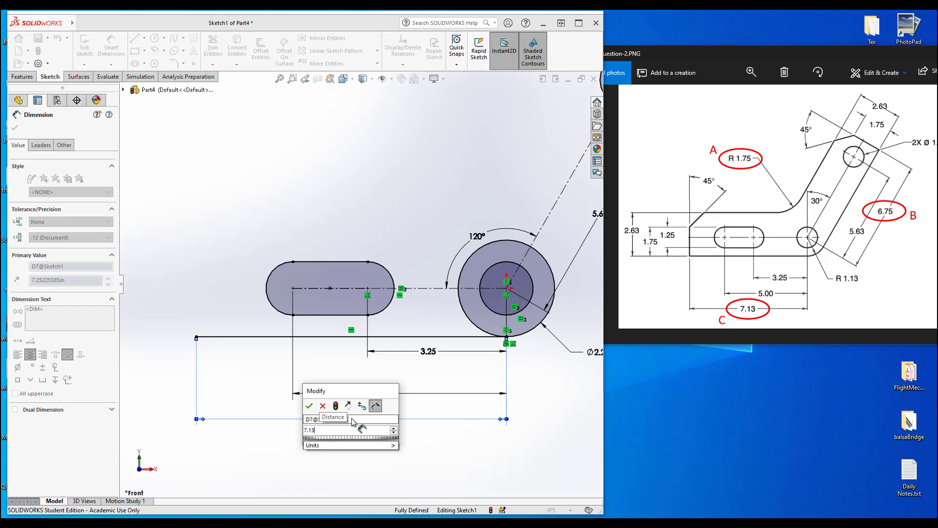
pyautogui.press('Return')
pyautogui.doubleClick(354, 424)
pyautogui.write('7.13')
pyautogui.press('Return')
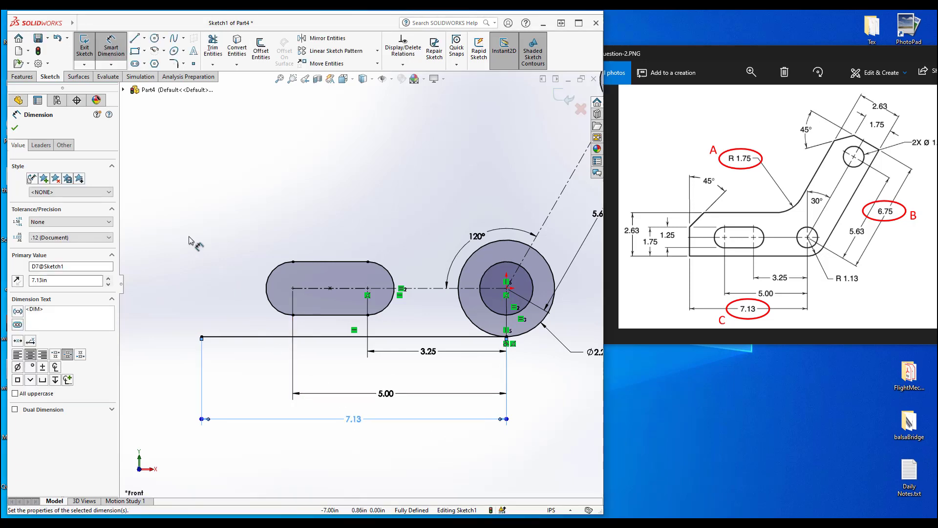
pyautogui.click(135, 38)
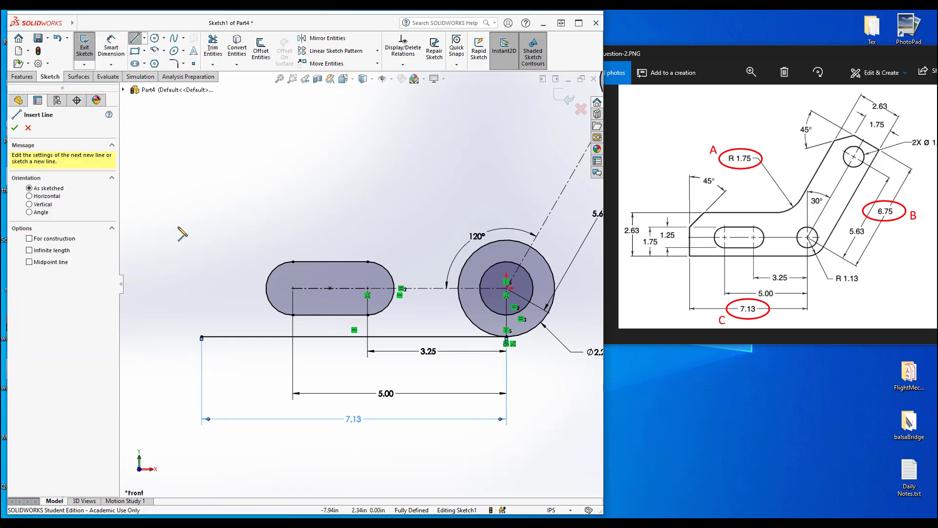
pyautogui.click(201, 337)
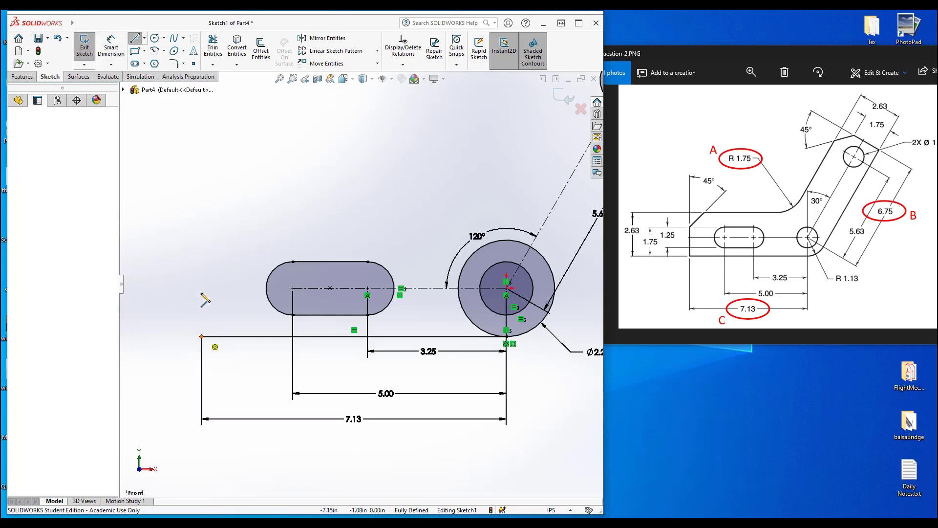
# - Finish the vertical line above the left end and dimension its height to 2.63
pyautogui.doubleClick(202, 228)
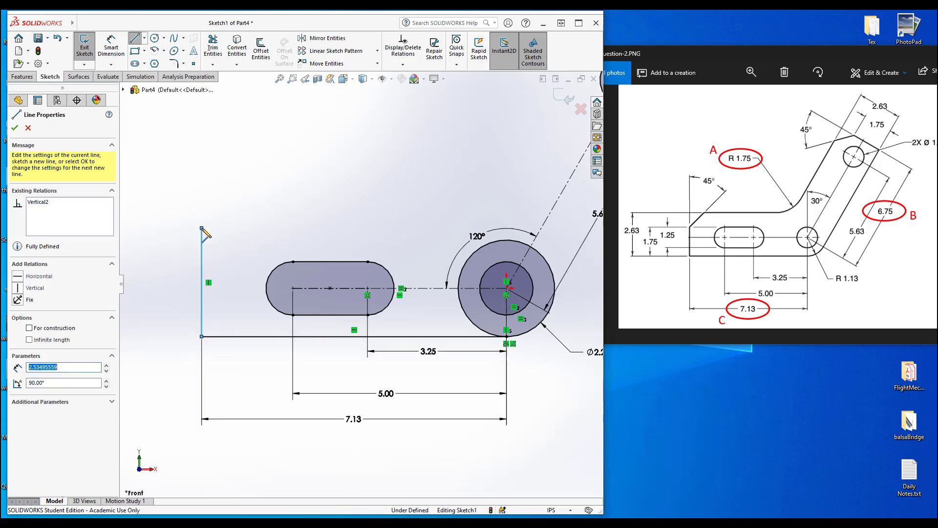
pyautogui.click(110, 45)
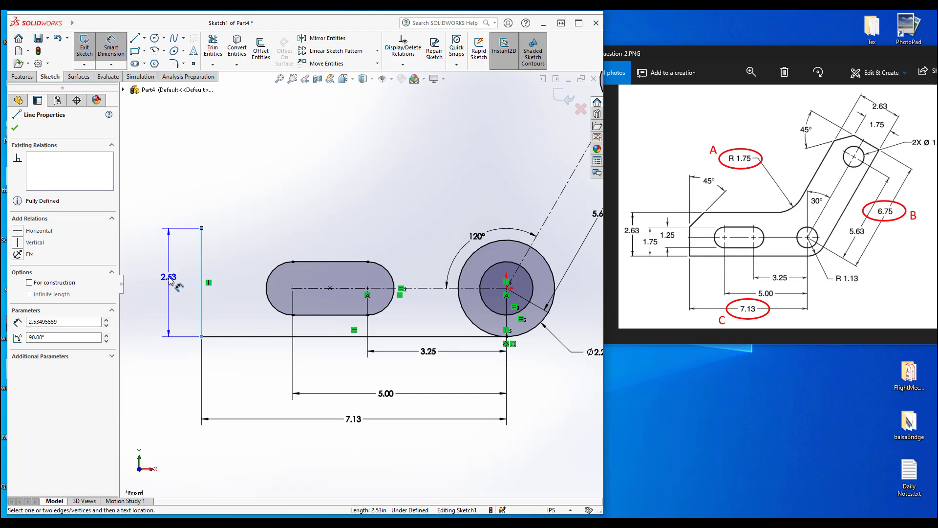
pyautogui.click(169, 272)
pyautogui.write('2.63')
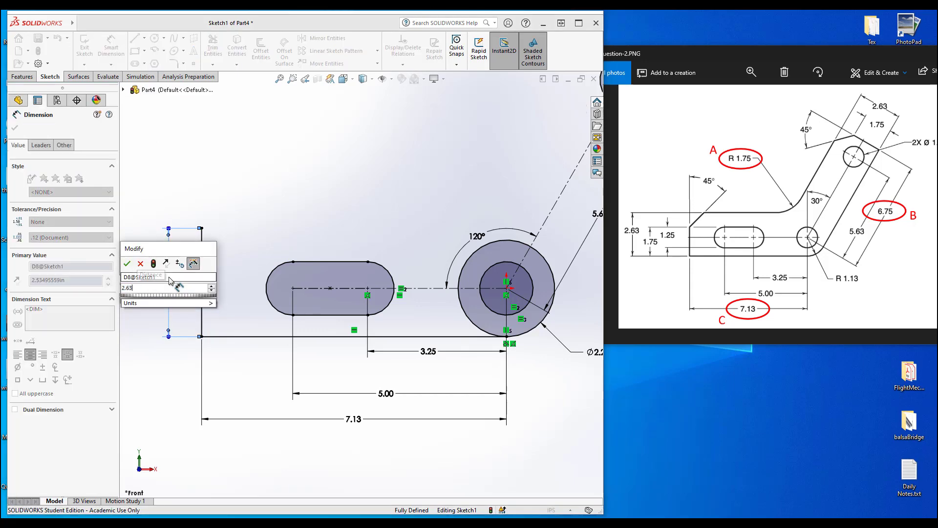
pyautogui.press('Return')
pyautogui.press('Escape')
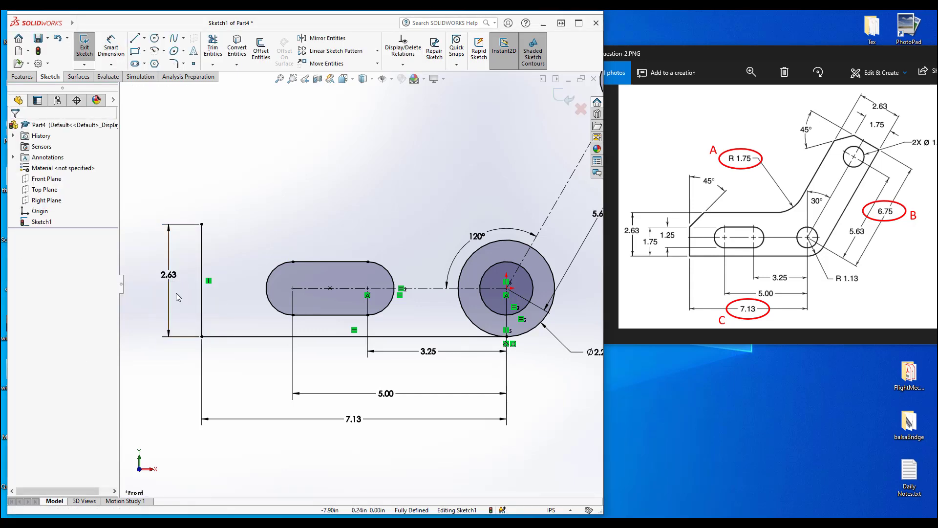
# - Place the 5.63 dimension to the upper Ø1.25 hole and move the Ø2.26 dimension lower
pyautogui.press('f')
pyautogui.scroll(-2, 538, 200)
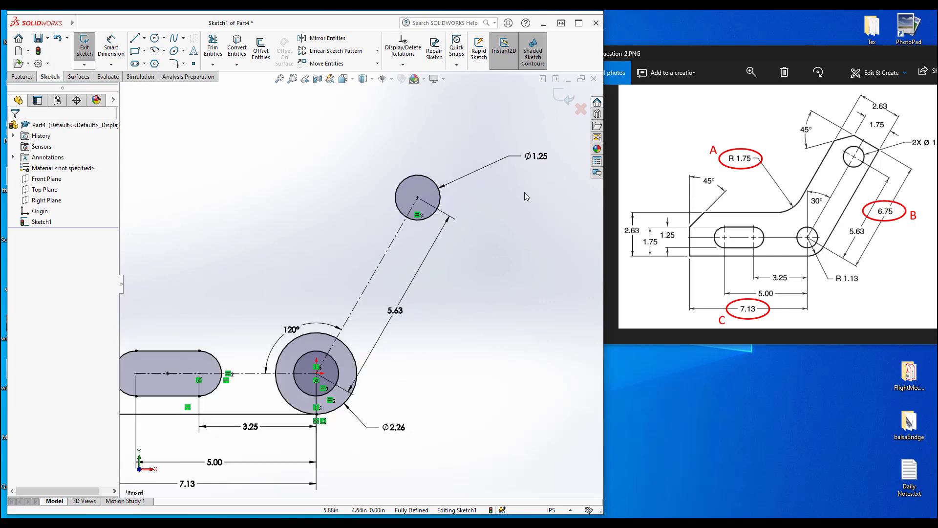
pyautogui.click(137, 43)
pyautogui.scroll(-2, 360, 454)
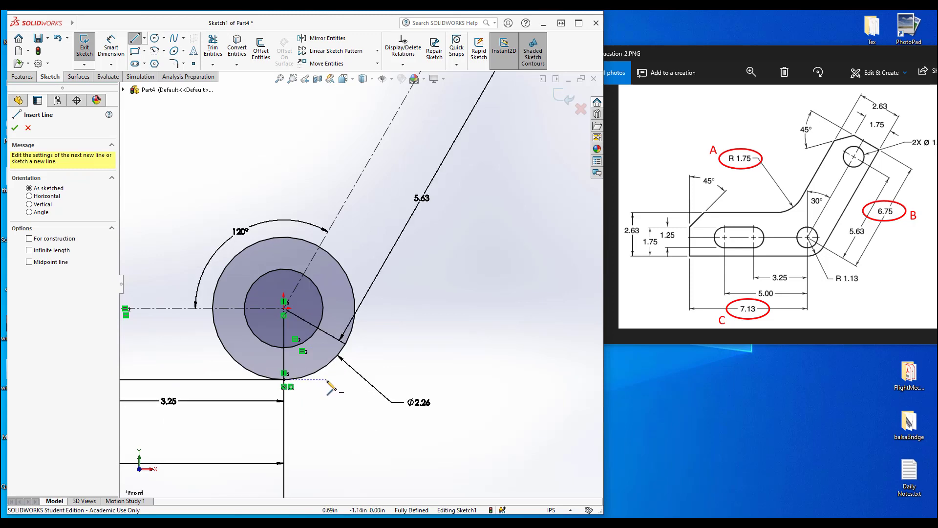
pyautogui.press('Escape')
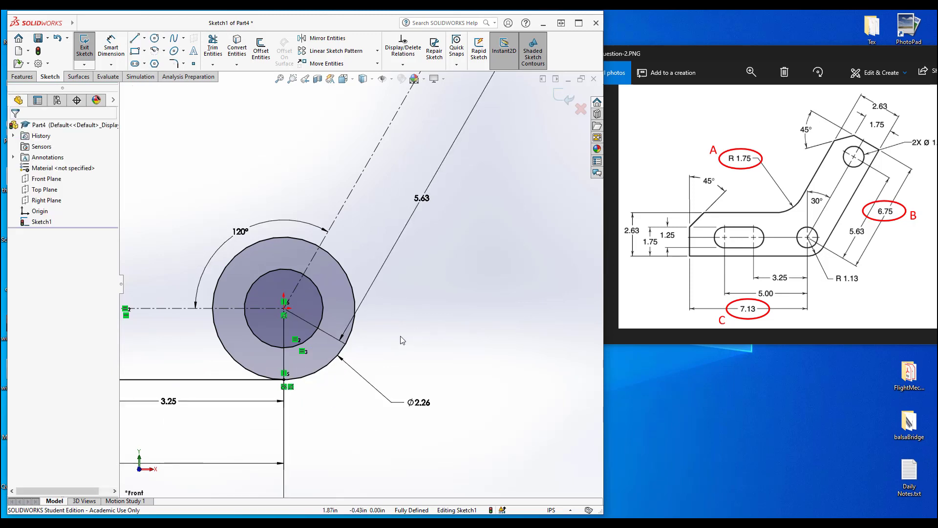
pyautogui.scroll(3, 359, 285)
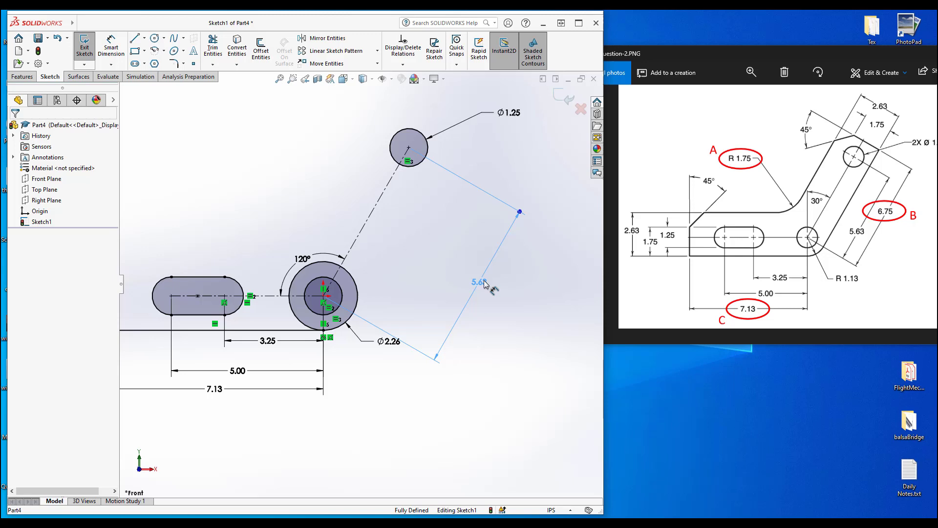
pyautogui.click(508, 295)
pyautogui.moveTo(389, 341); pyautogui.dragTo(391, 362)
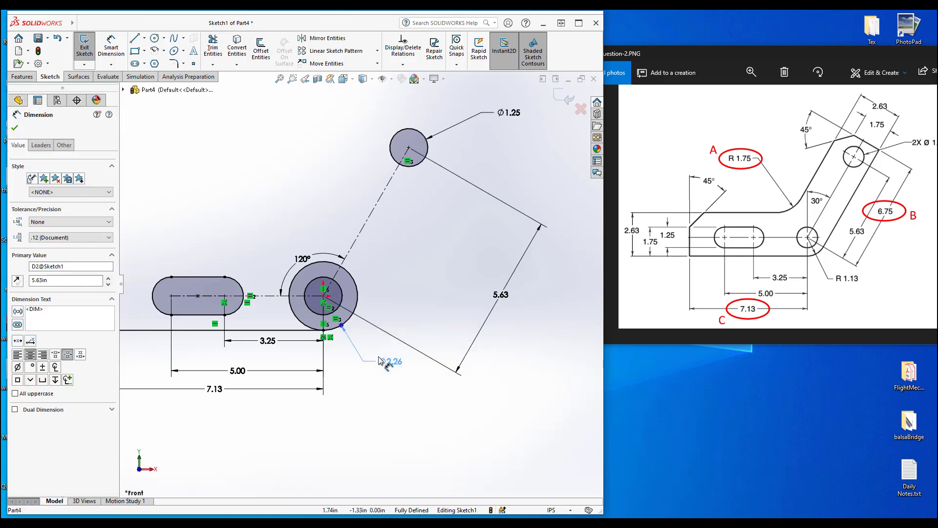
pyautogui.click(295, 352)
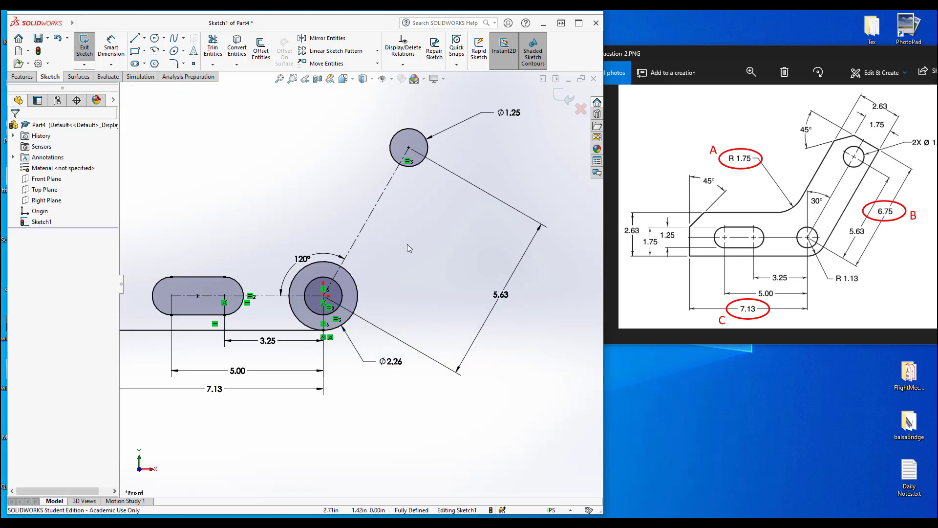
# - Draw a slanted line from the Ø2.26 circle's edge past the Ø1.25 hole, then a short line up-left
pyautogui.click(134, 38)
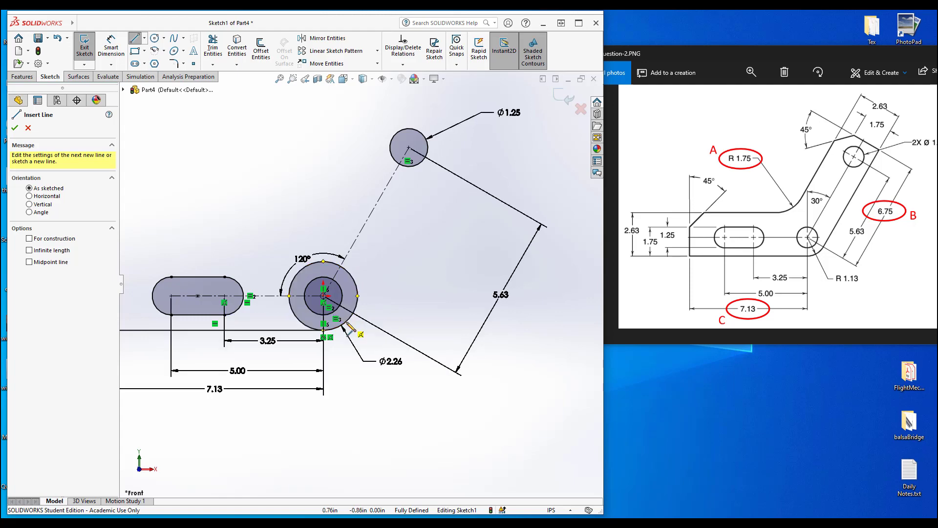
pyautogui.click(349, 328)
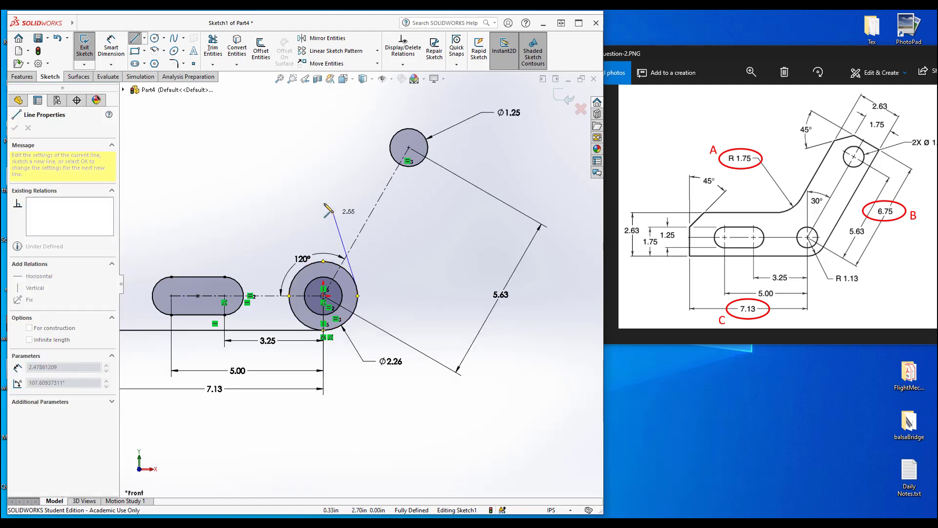
pyautogui.click(358, 295)
pyautogui.click(345, 250)
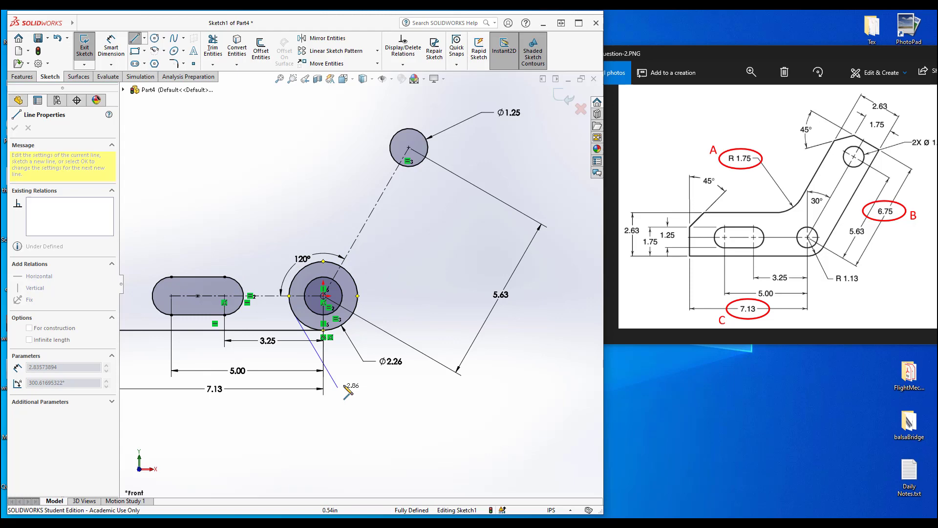
pyautogui.click(323, 331)
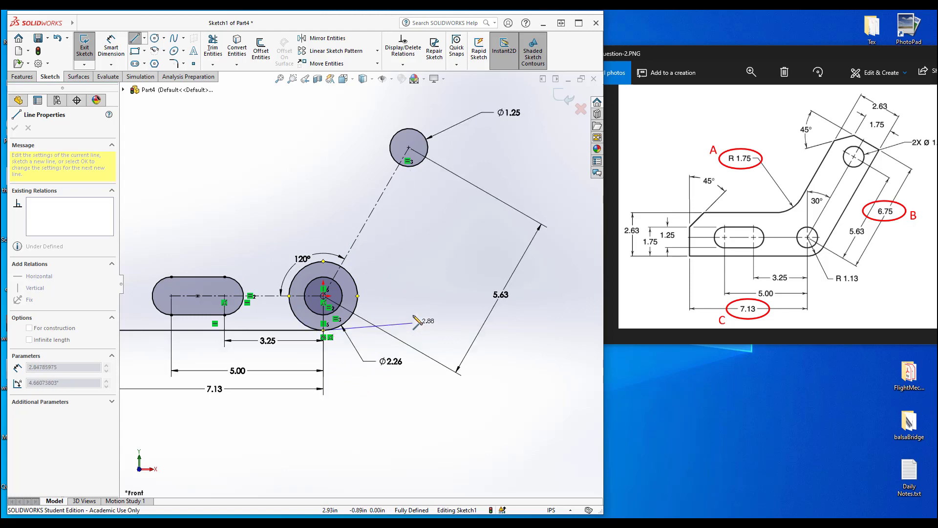
pyautogui.click(344, 323)
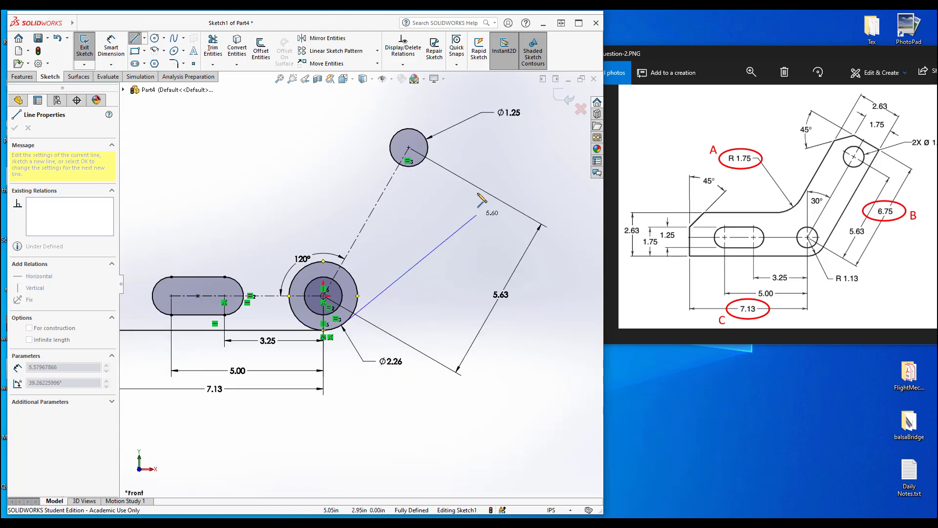
pyautogui.click(481, 140)
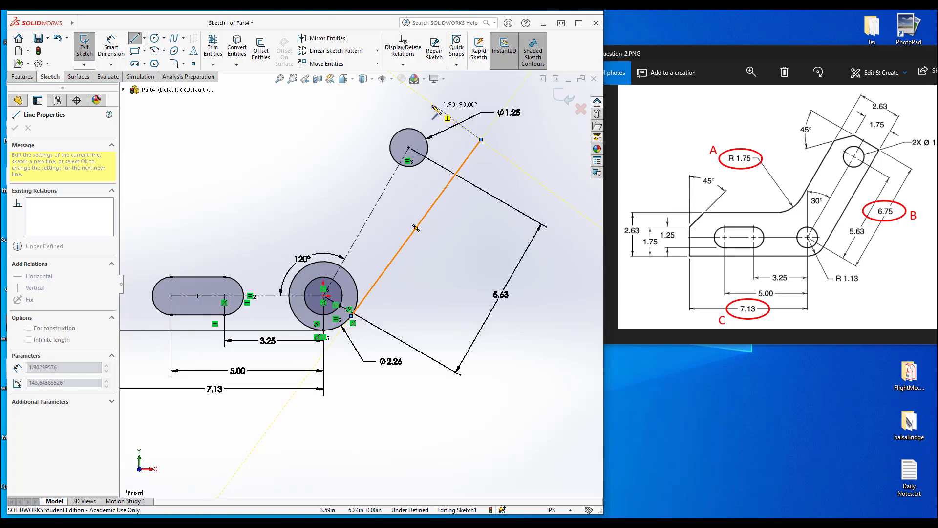
pyautogui.click(421, 97)
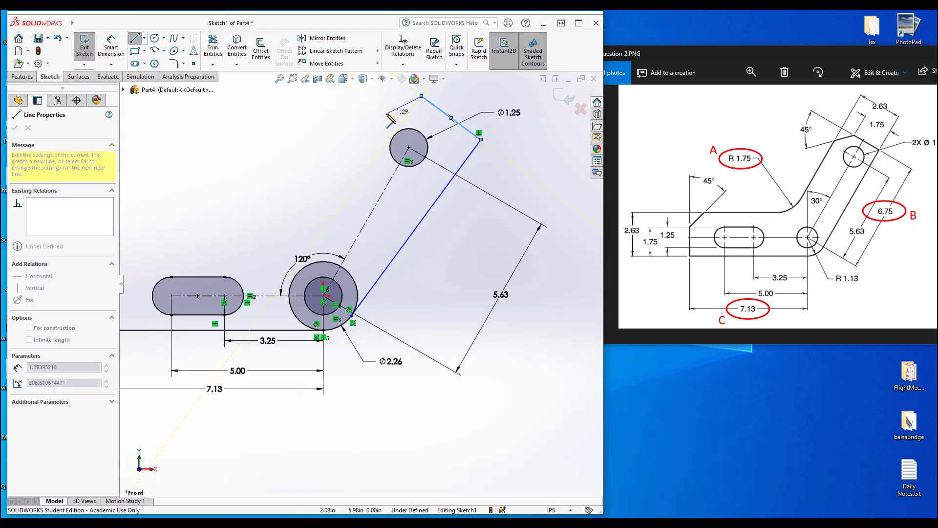
pyautogui.press('Escape')
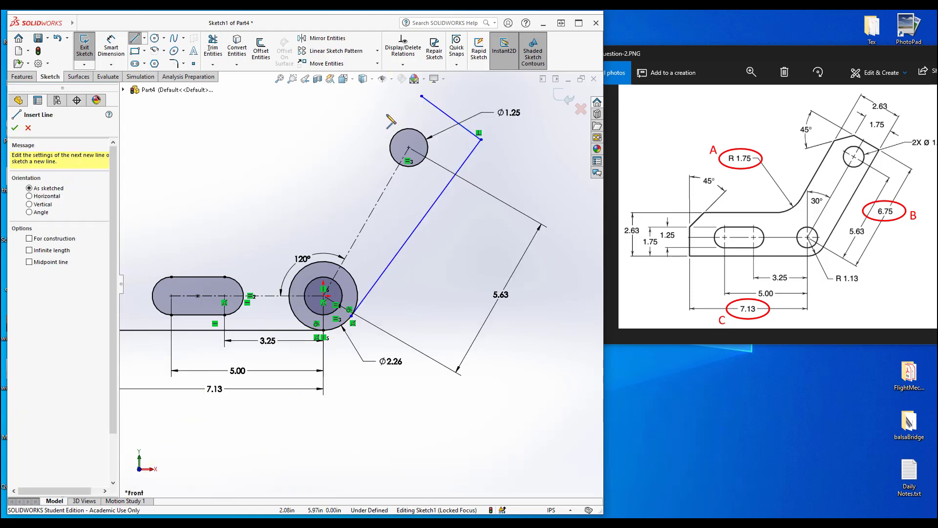
pyautogui.press('Escape')
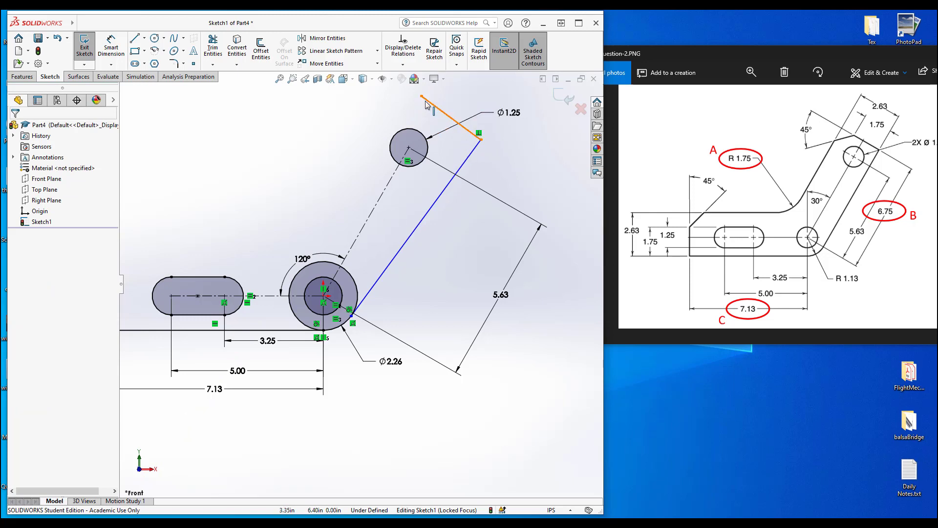
# - Adjust the new lines' endpoints and make the long slanted line parallel to the hole centerline
pyautogui.moveTo(421, 97)
pyautogui.mouseDown()
pyautogui.moveTo(429, 118)
pyautogui.moveTo(425, 99)
pyautogui.mouseUp()
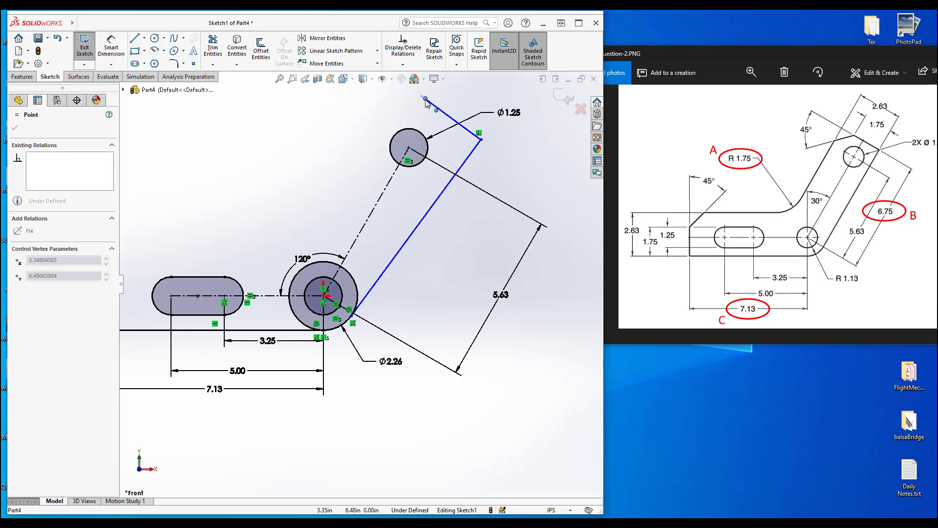
pyautogui.moveTo(481, 141)
pyautogui.mouseDown()
pyautogui.moveTo(512, 220)
pyautogui.moveTo(467, 129)
pyautogui.moveTo(489, 143)
pyautogui.moveTo(479, 151)
pyautogui.mouseUp()
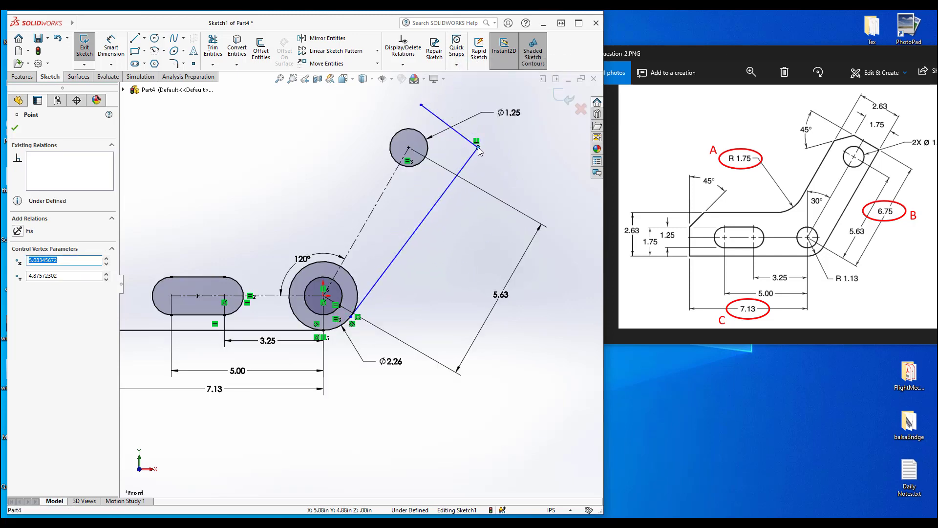
pyautogui.click(431, 215)
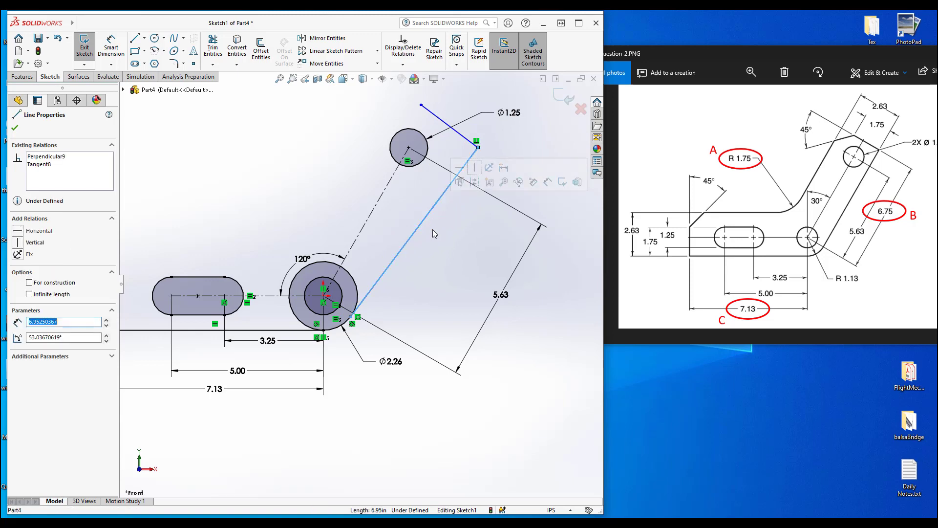
pyautogui.keyDown('ctrl'); pyautogui.click(373, 215); pyautogui.keyUp('ctrl')
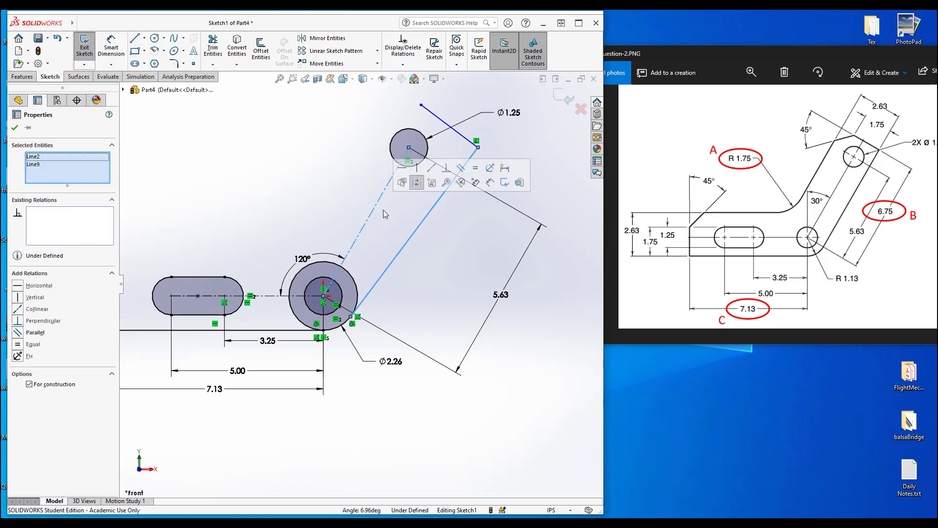
pyautogui.click(461, 168)
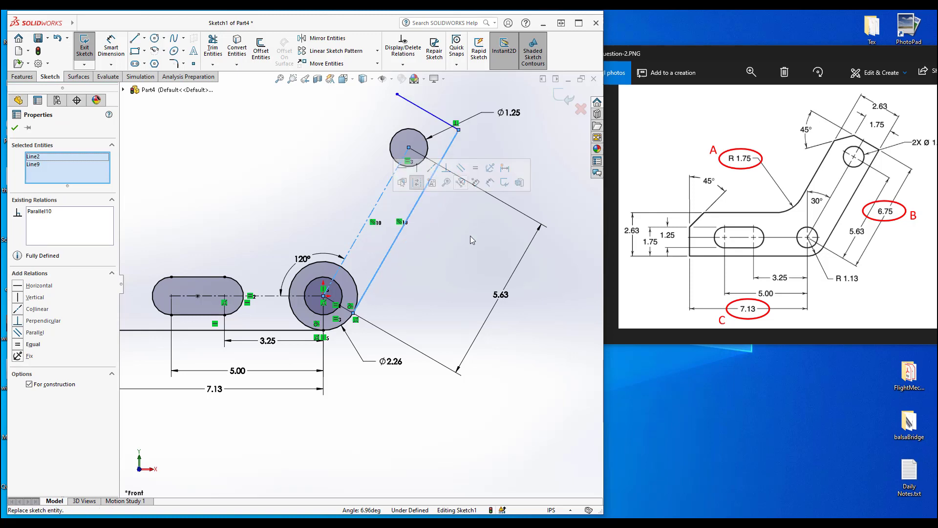
pyautogui.click(468, 245)
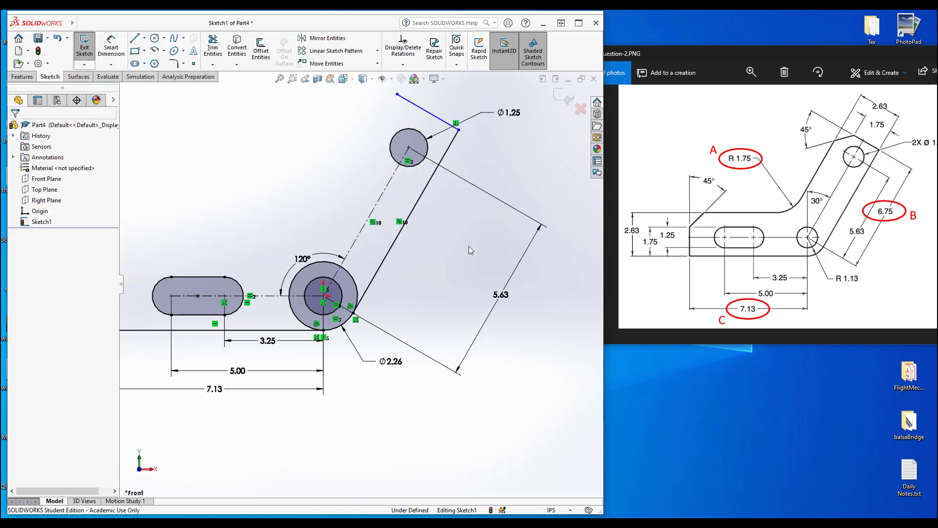
pyautogui.click(111, 47)
pyautogui.press('Escape')
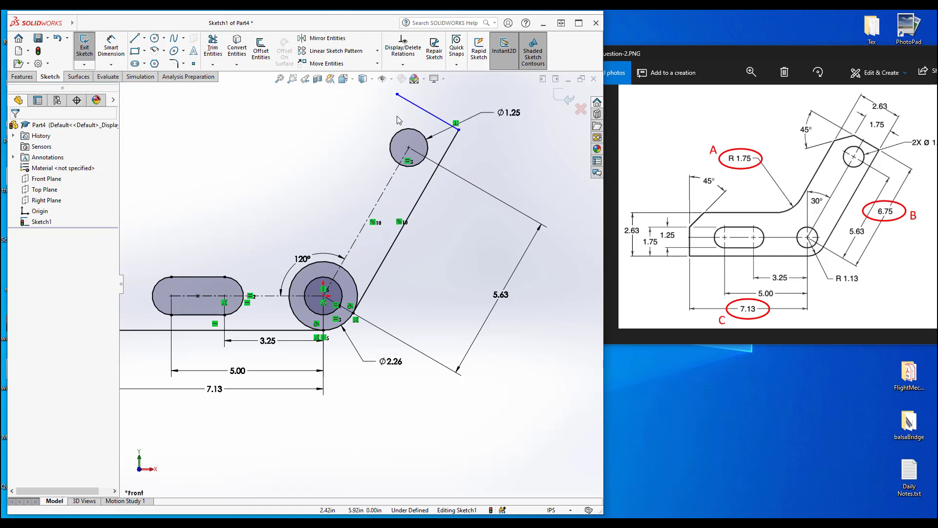
pyautogui.press('f')
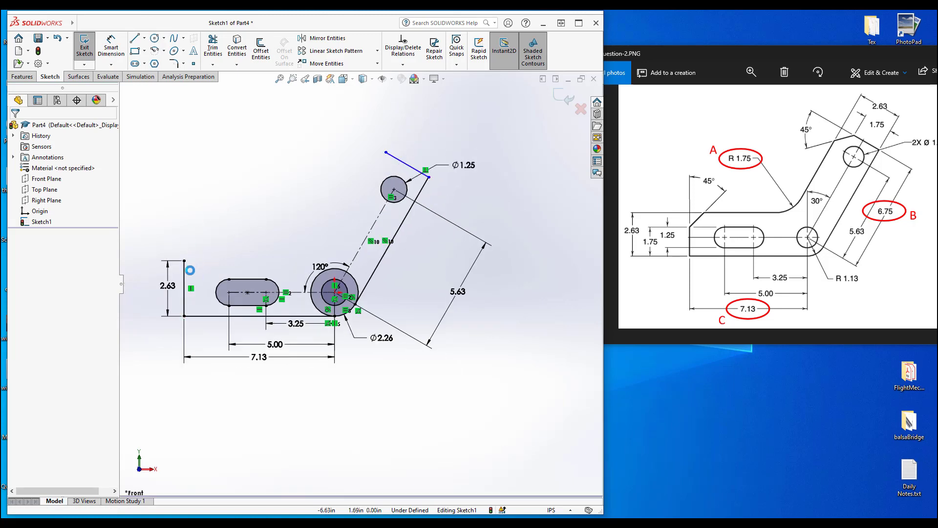
# - Make the left vertical 2.63 edge and the short top edge equal in length
pyautogui.click(184, 274)
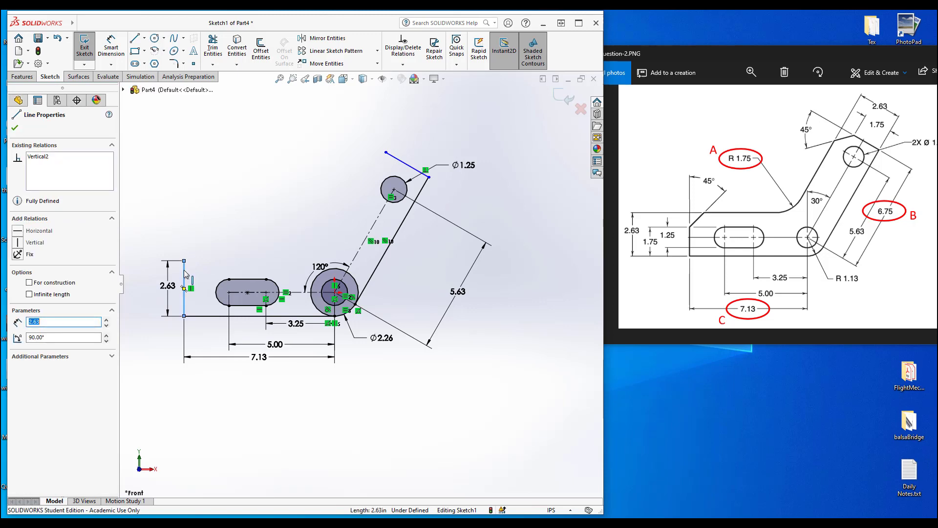
pyautogui.keyDown('ctrl'); pyautogui.click(397, 161); pyautogui.keyUp('ctrl')
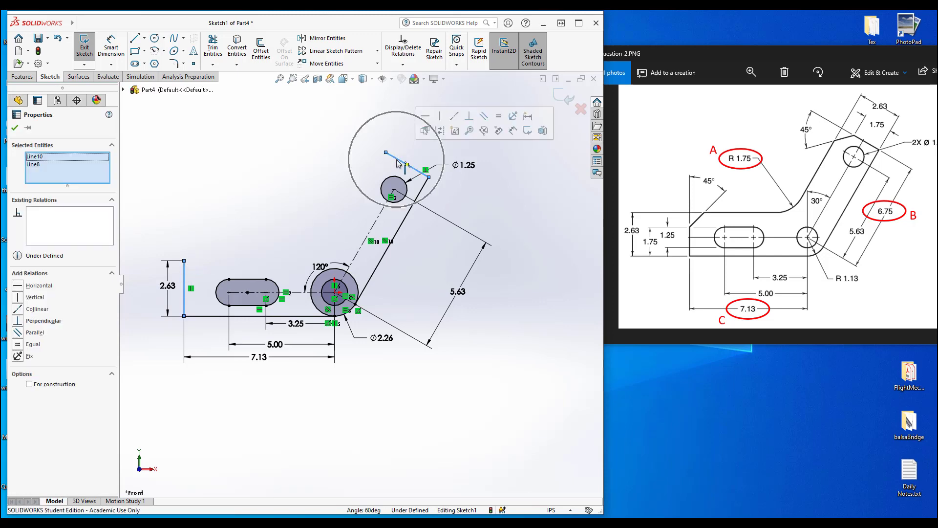
pyautogui.click(485, 121)
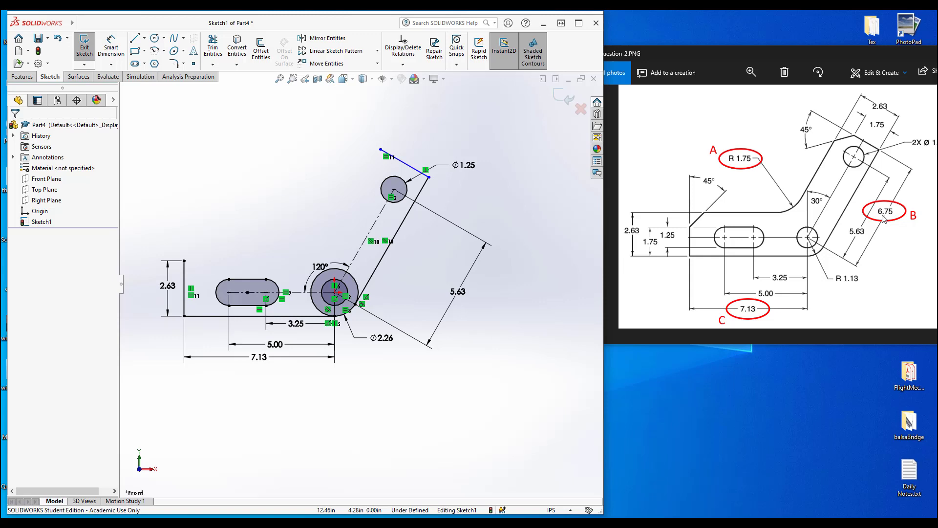
# - Dimension the slanted line's length to 6.75 and move the dimension further out
pyautogui.press('ctrl')
pyautogui.press('ctrl')
pyautogui.press('d')
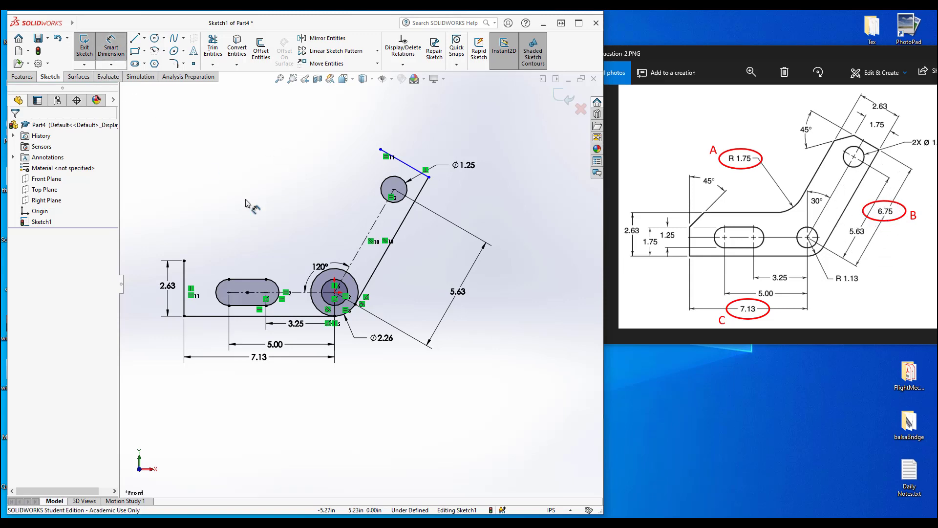
pyautogui.click(383, 264)
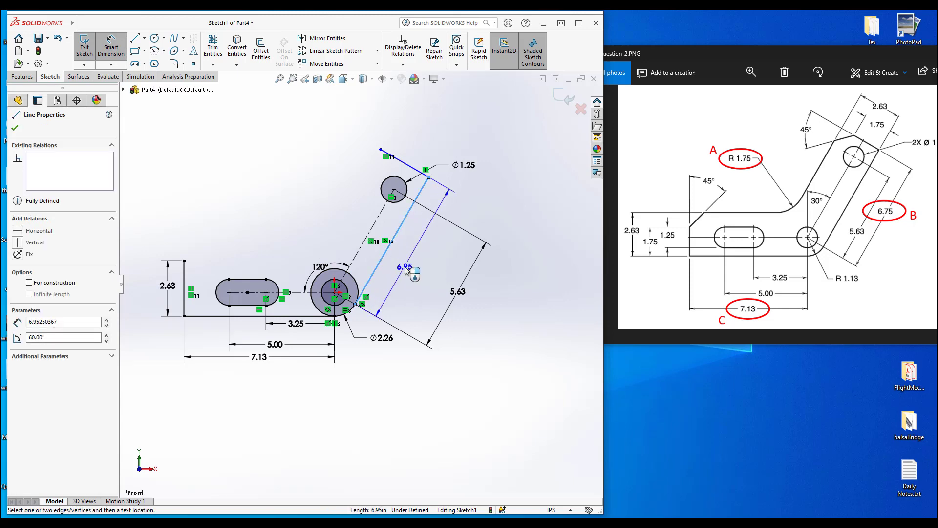
pyautogui.click(423, 262)
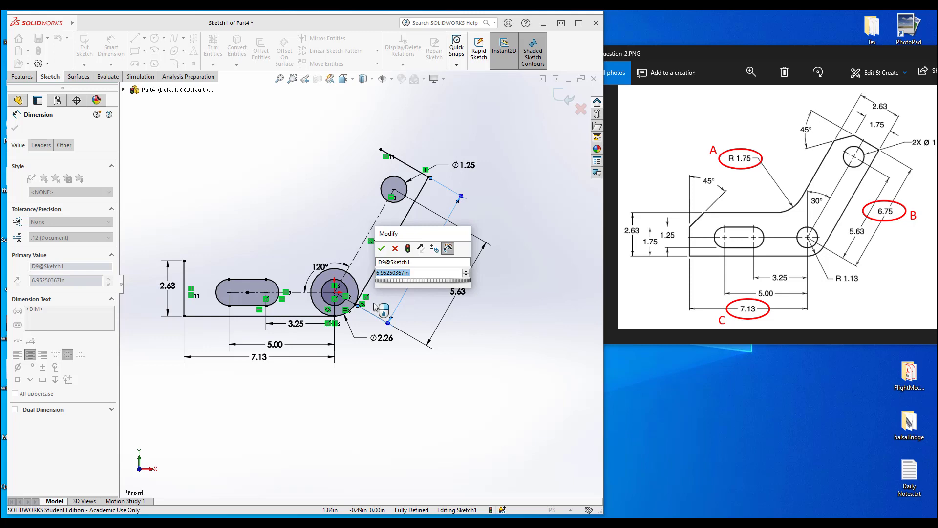
pyautogui.write('6.75')
pyautogui.press('Return')
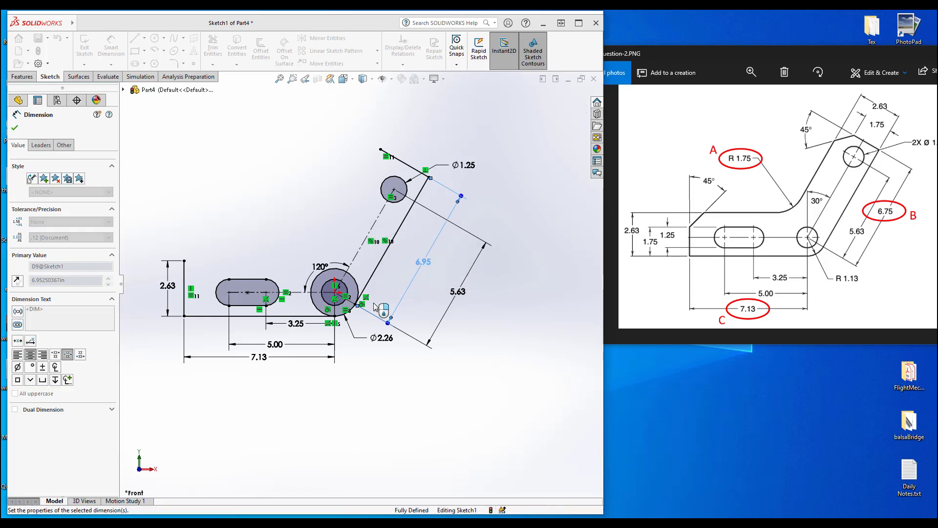
pyautogui.press('Escape')
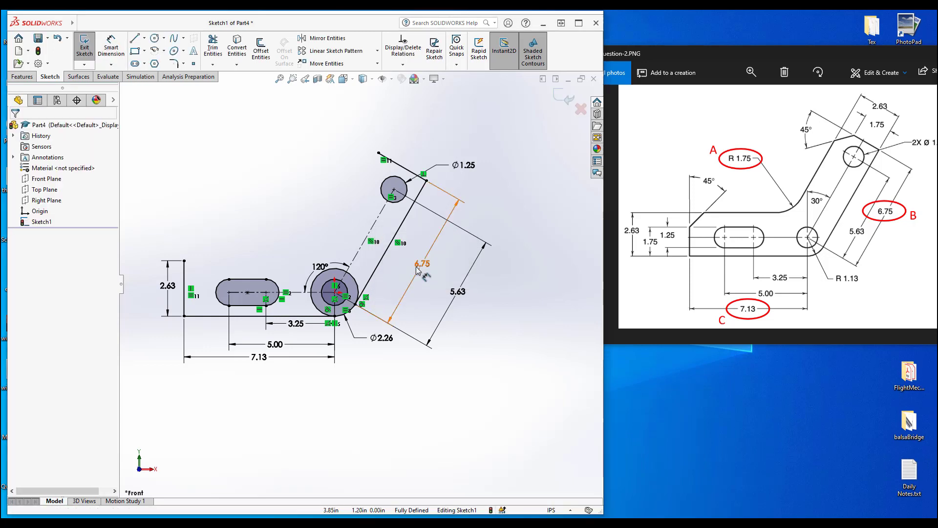
pyautogui.moveTo(422, 263)
pyautogui.mouseDown()
pyautogui.moveTo(448, 279)
pyautogui.moveTo(426, 280)
pyautogui.moveTo(424, 261)
pyautogui.moveTo(422, 281)
pyautogui.mouseUp()
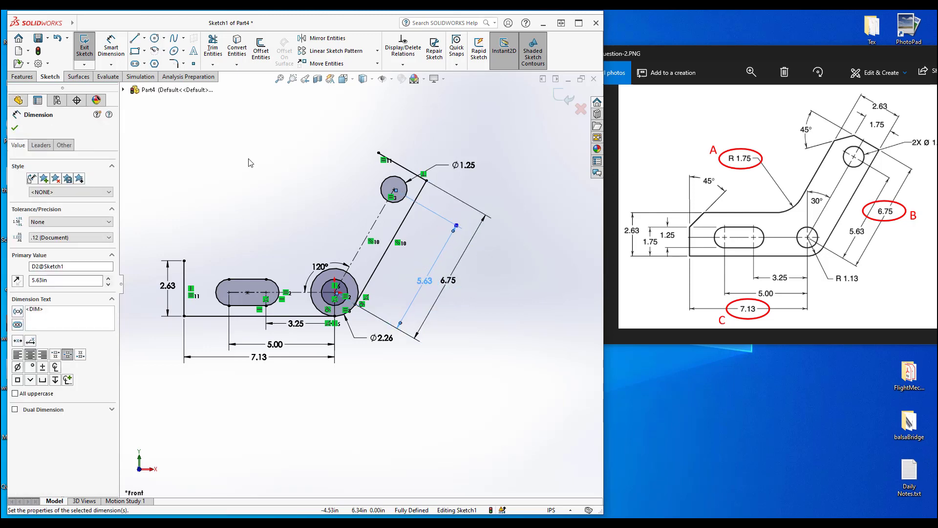
pyautogui.click(289, 178)
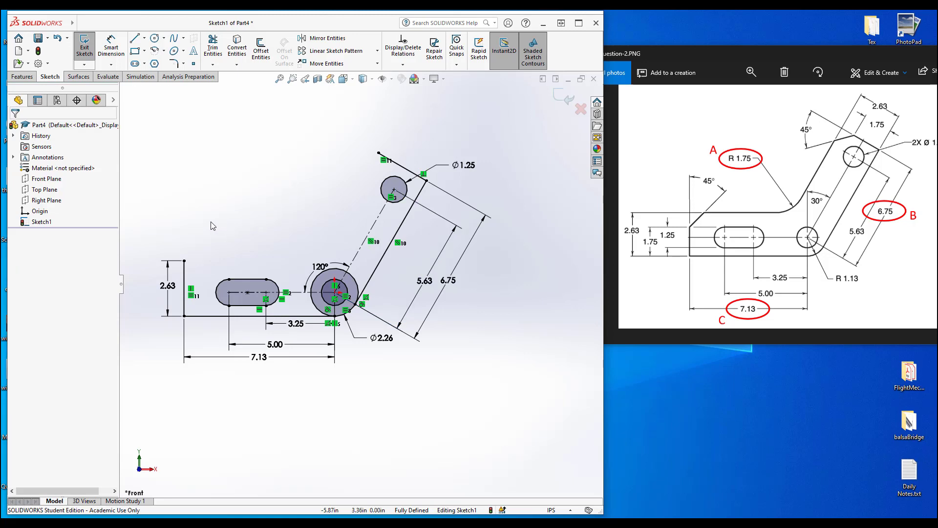
pyautogui.scroll(-1, 213, 226)
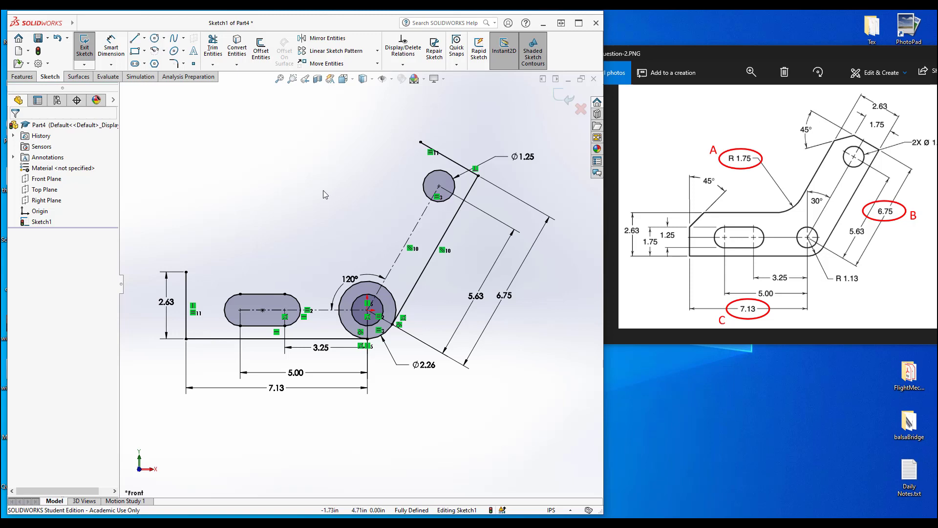
# - Draw a horizontal top edge from the top-left corner, then a slanted line to the arm's top
pyautogui.click(134, 39)
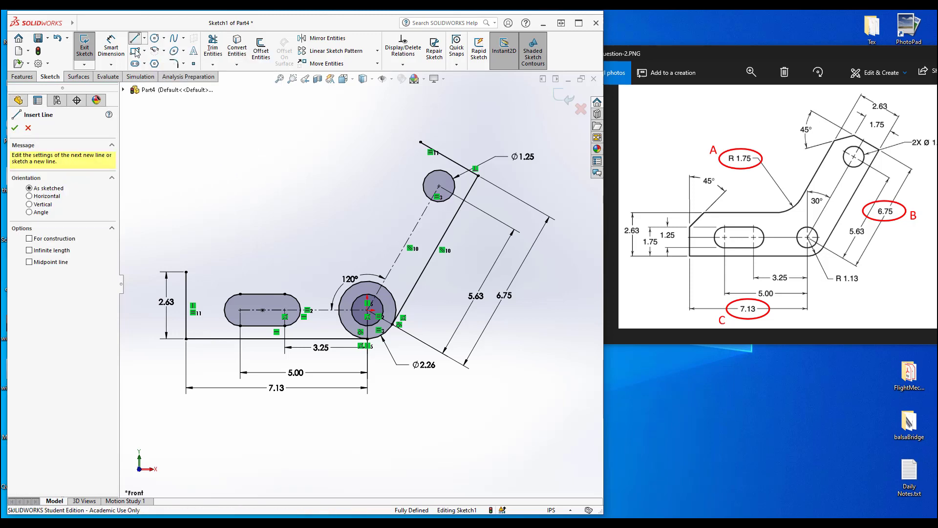
pyautogui.click(186, 271)
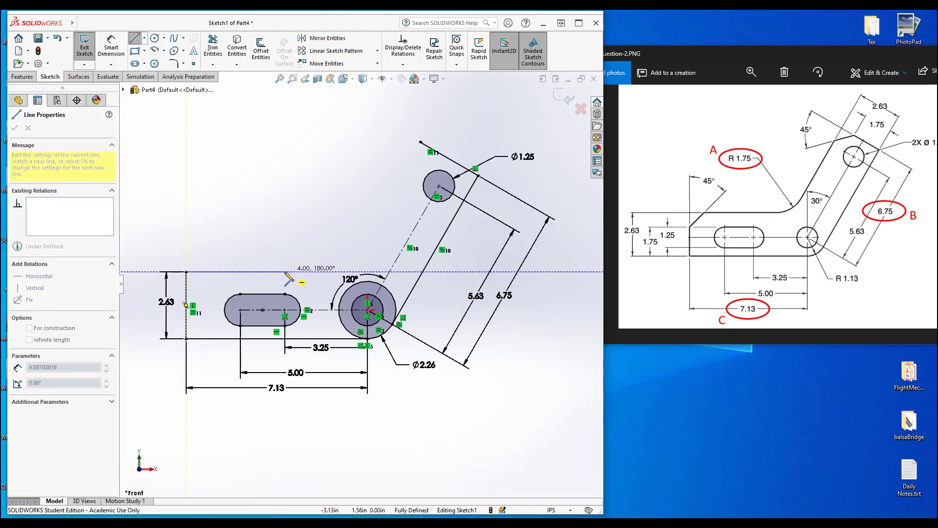
pyautogui.click(281, 272)
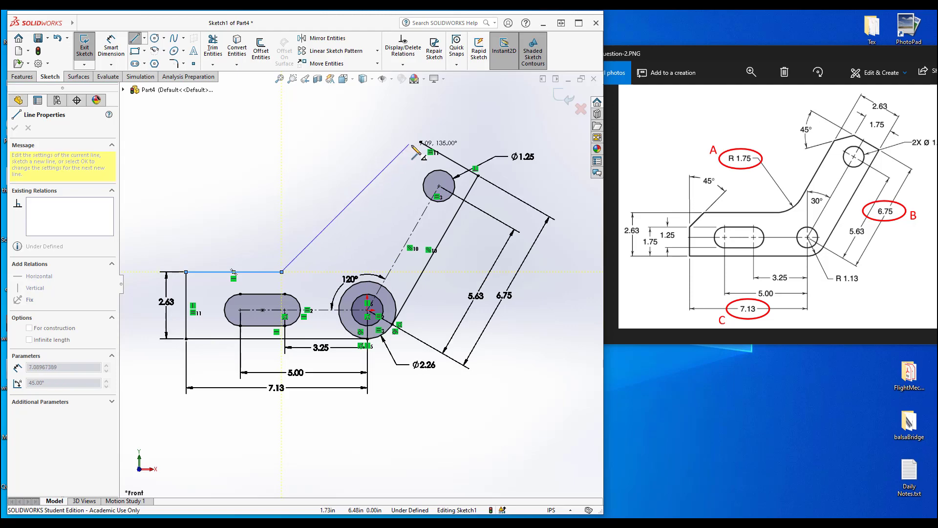
pyautogui.doubleClick(421, 142)
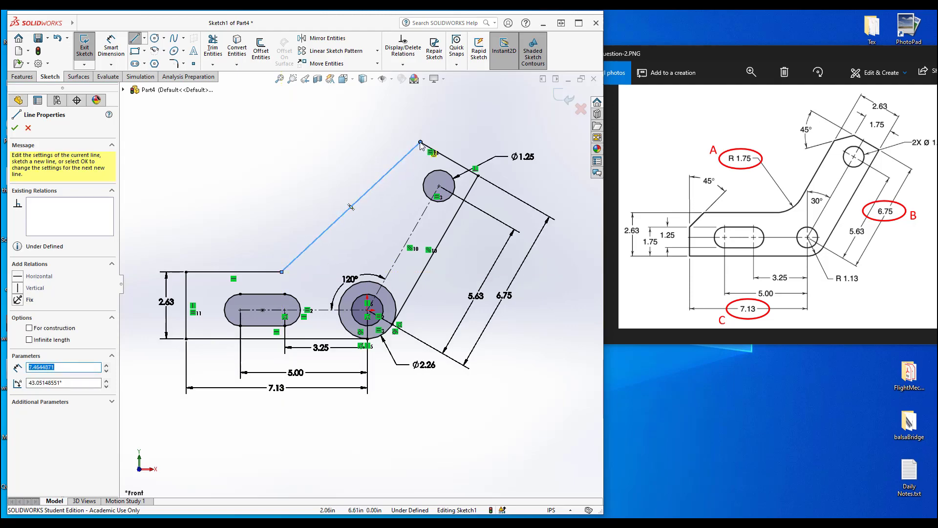
pyautogui.press('Escape')
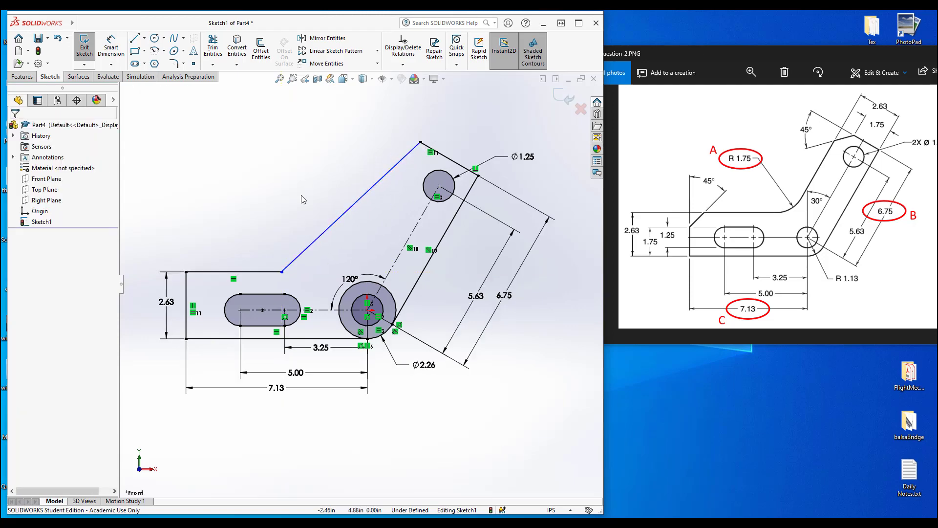
# - Make the new slanted edge parallel to the arm's centerline
pyautogui.click(361, 200)
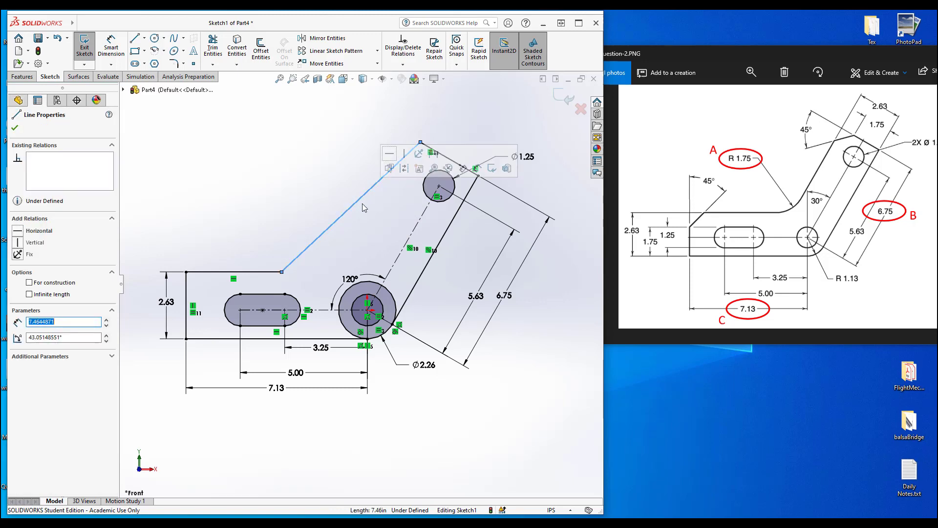
pyautogui.keyDown('ctrl'); pyautogui.click(418, 226); pyautogui.keyUp('ctrl')
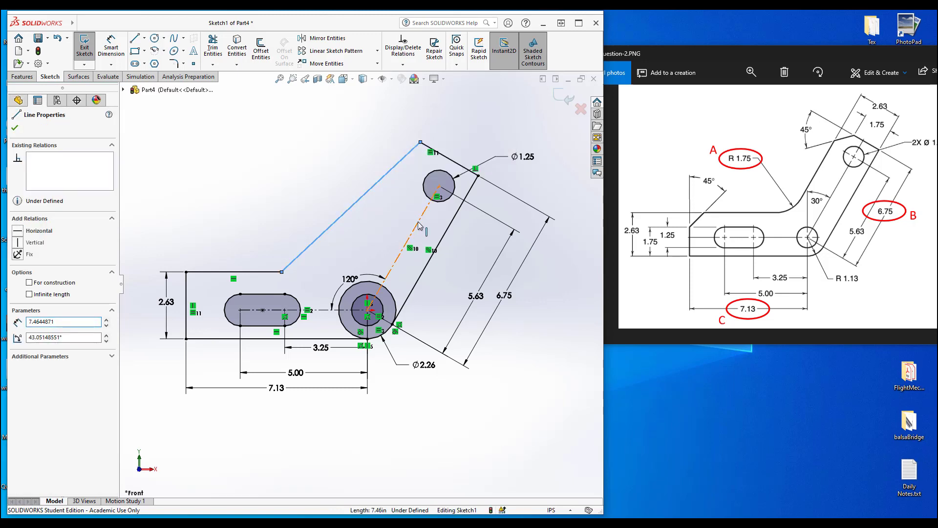
pyautogui.click(505, 178)
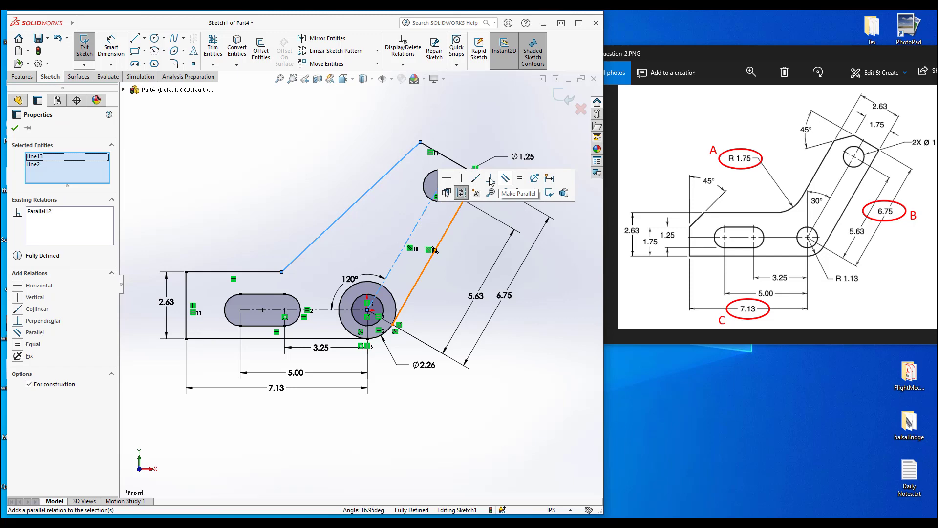
pyautogui.click(302, 169)
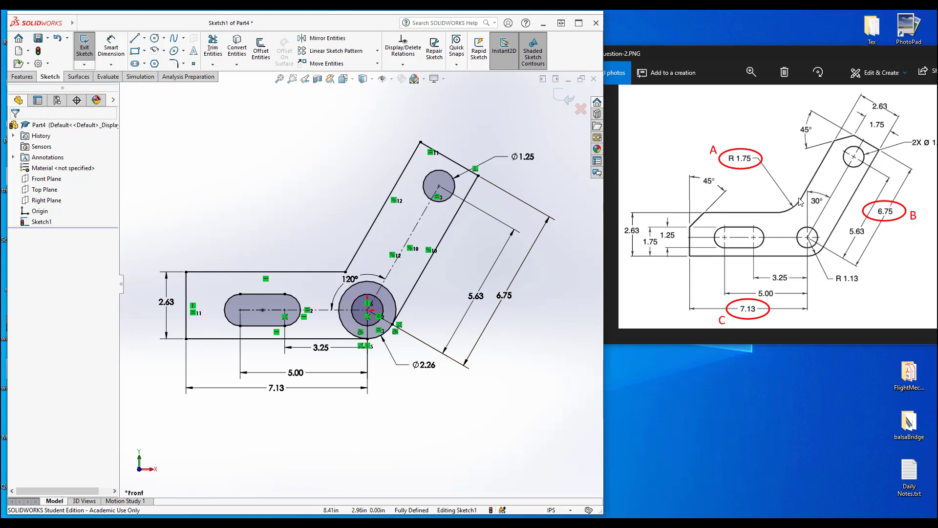
# - Fillet the horizontal top edge and the slanted edge with a 1.75in radius
pyautogui.click(174, 64)
pyautogui.scroll(-3, 313, 255)
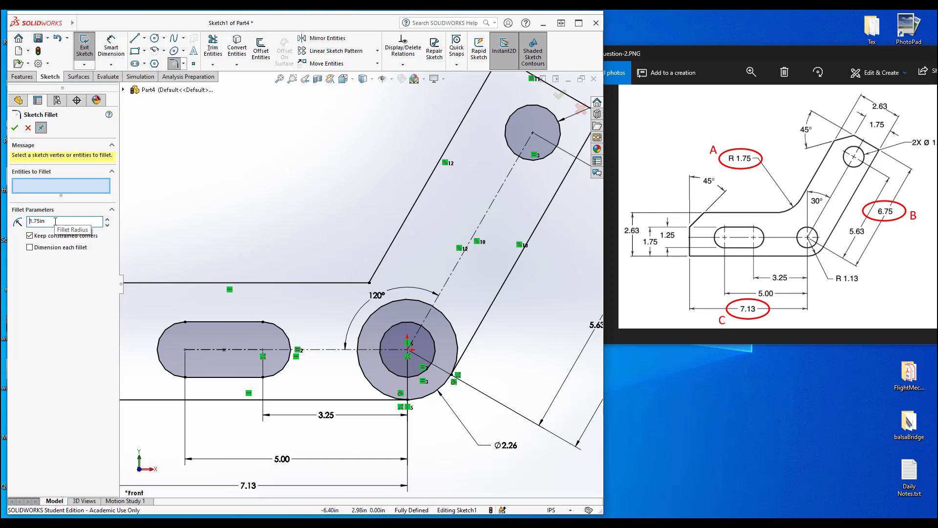
pyautogui.click(370, 283)
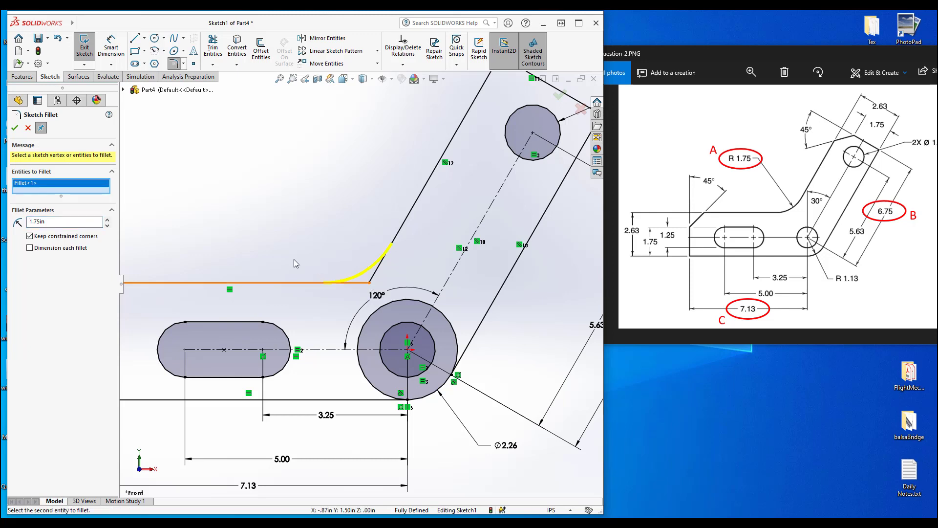
pyautogui.rightClick(45, 186)
pyautogui.click(64, 192)
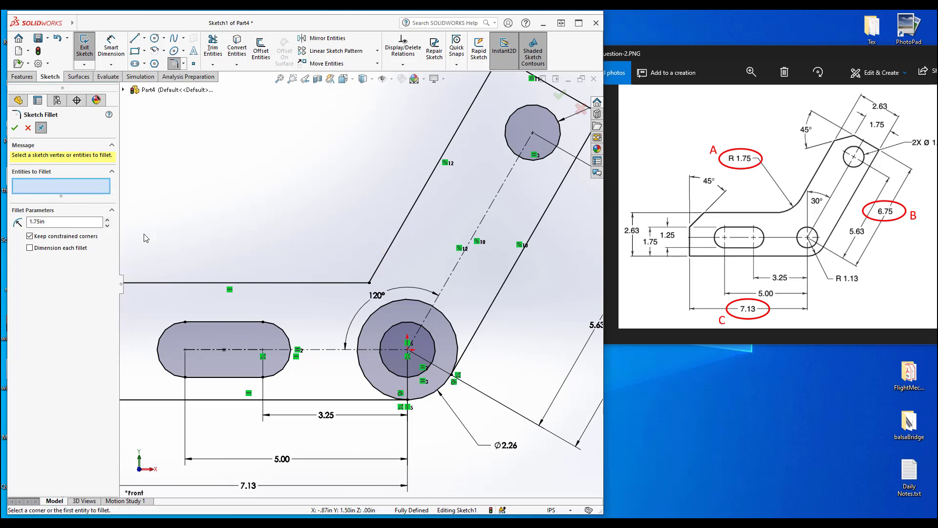
pyautogui.click(302, 281)
pyautogui.click(390, 243)
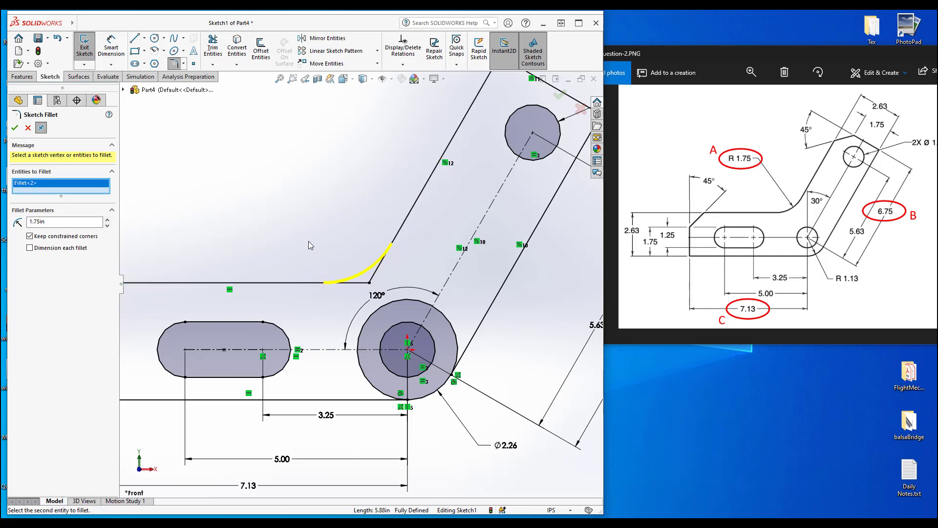
pyautogui.click(15, 128)
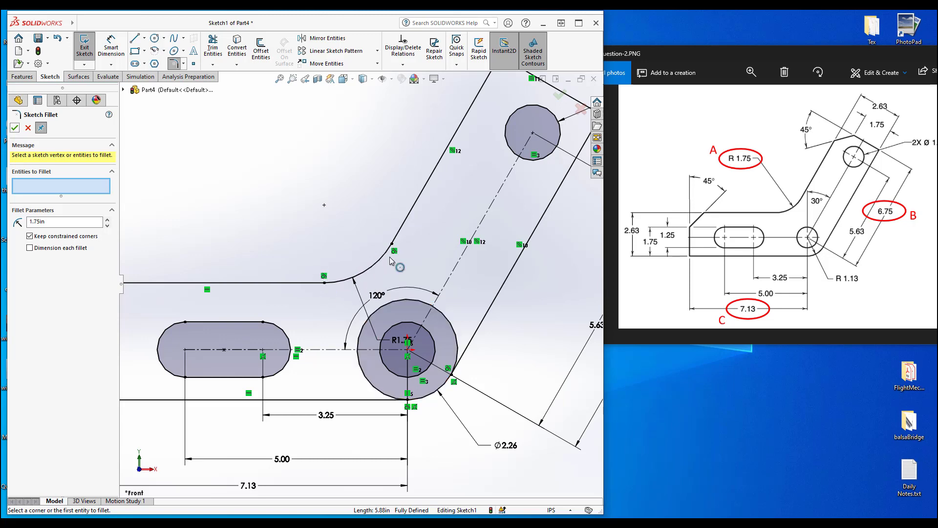
pyautogui.scroll(4, 446, 307)
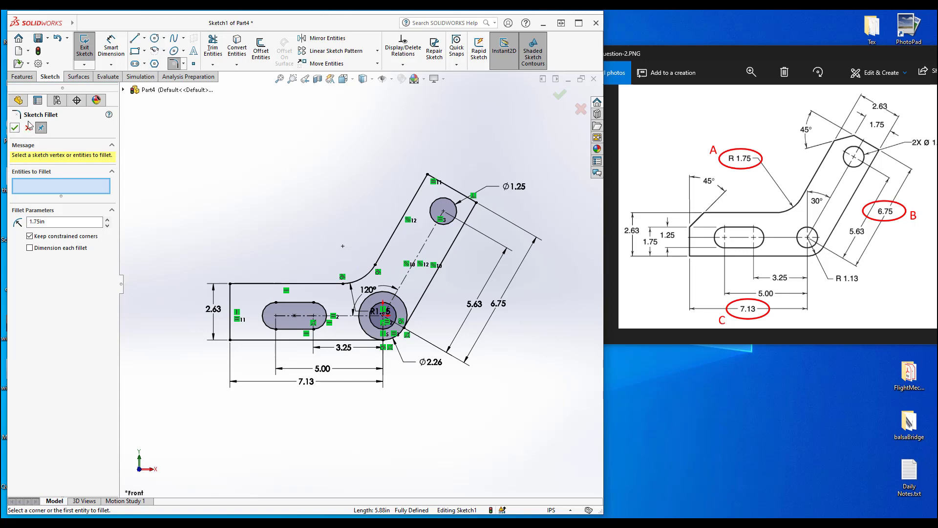
# - Finish the fillet and move the 2.63 dimension further left
pyautogui.click(16, 129)
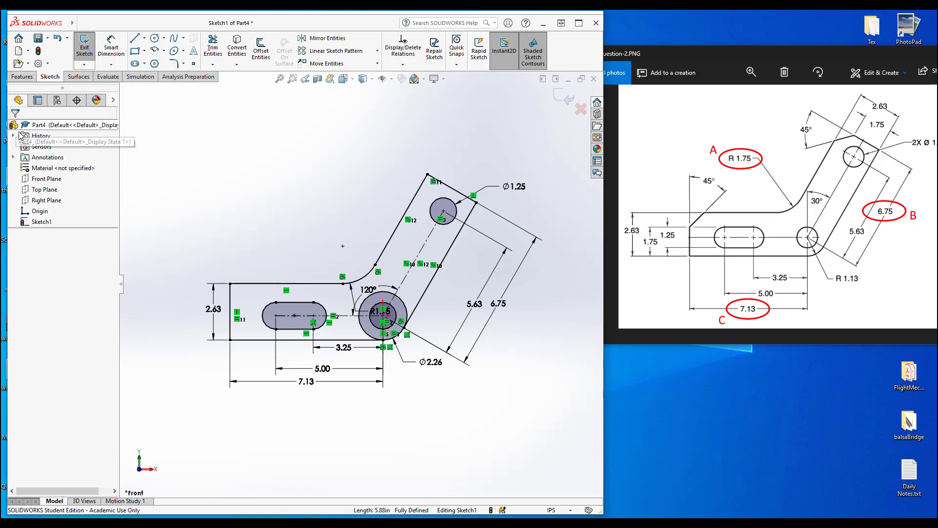
pyautogui.scroll(-5, 205, 332)
pyautogui.moveTo(232, 274); pyautogui.dragTo(156, 277)
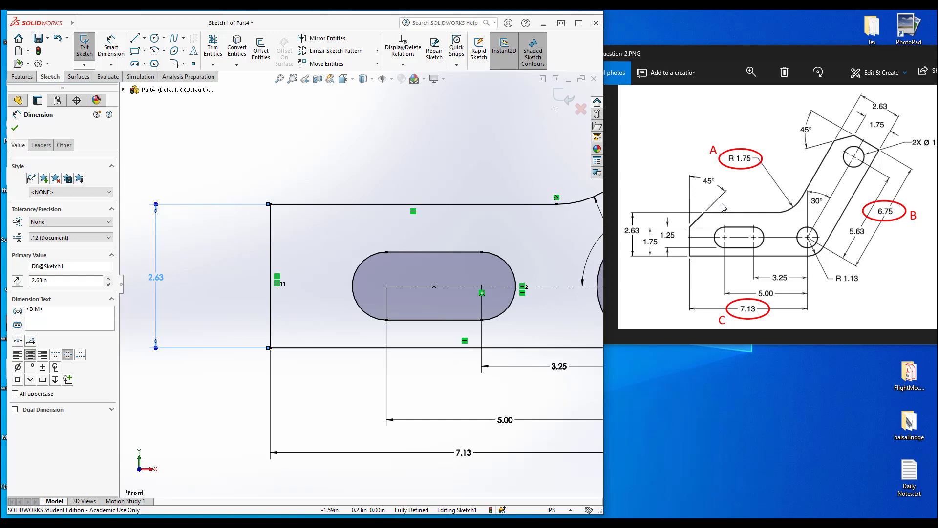
# - Draw a line cutting the top-left corner from the left edge to the top edge
pyautogui.click(135, 38)
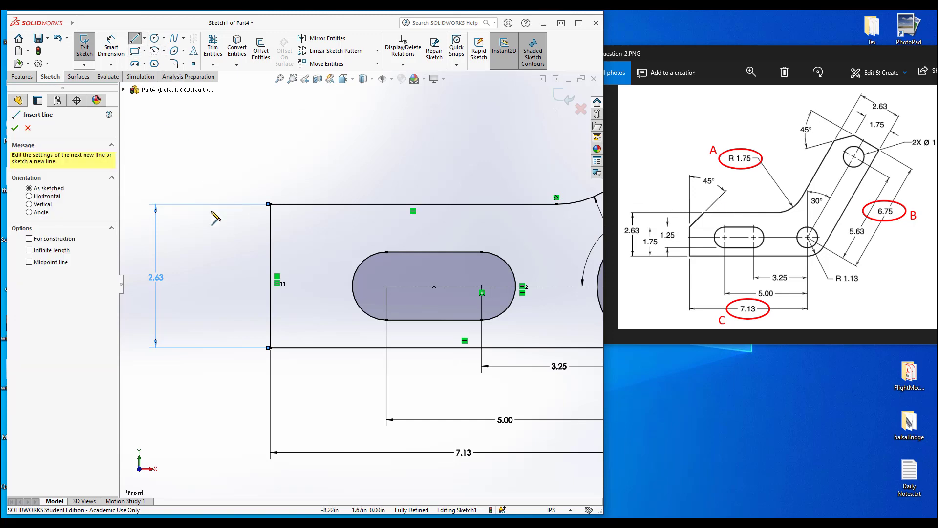
pyautogui.click(270, 243)
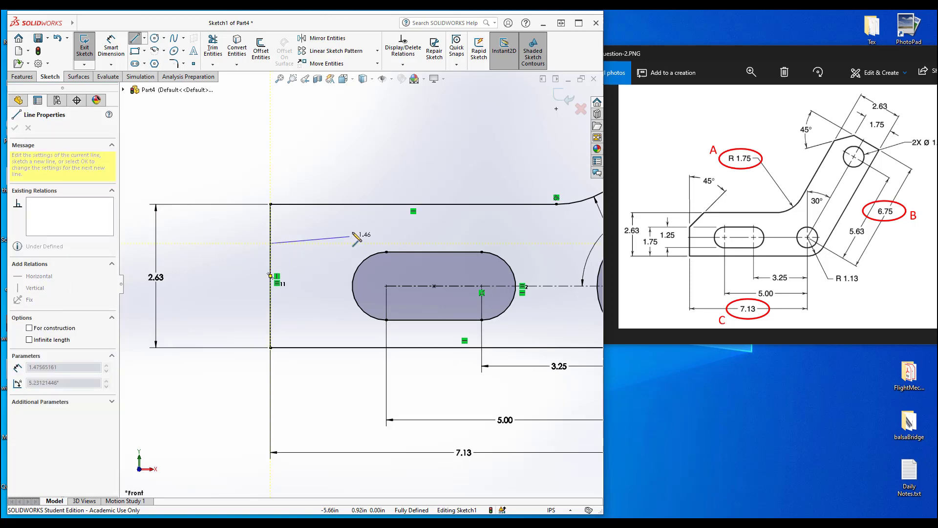
pyautogui.click(342, 204)
pyautogui.press('Escape')
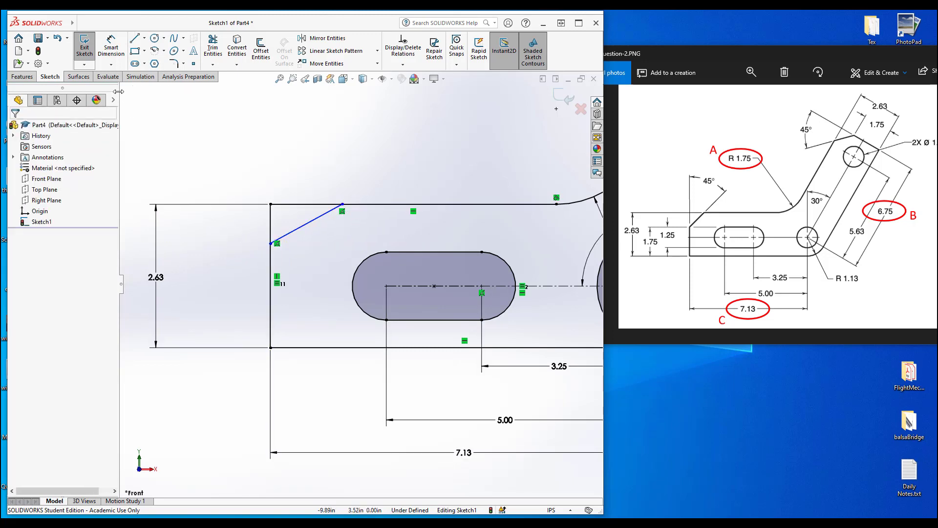
# - Dimension the chamfer line's lower endpoint 1.75 above the bottom edge
pyautogui.click(112, 49)
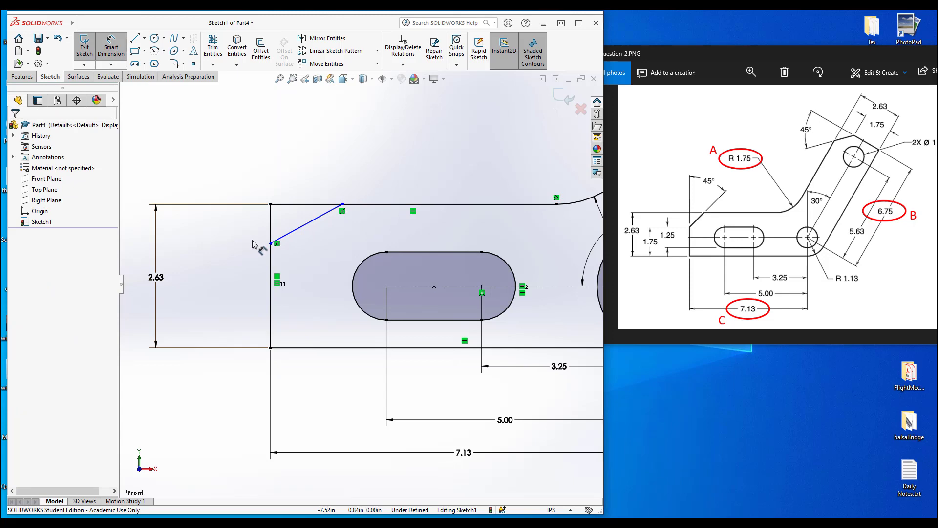
pyautogui.click(270, 242)
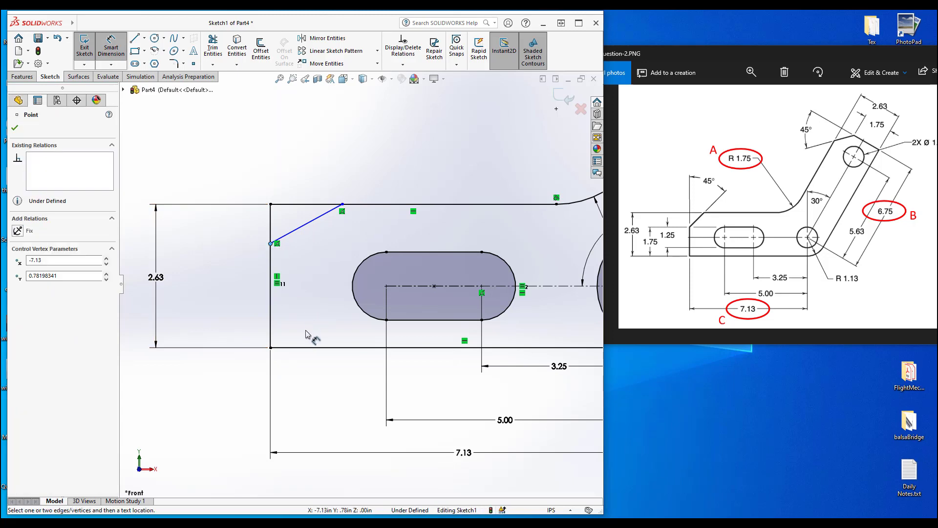
pyautogui.click(308, 347)
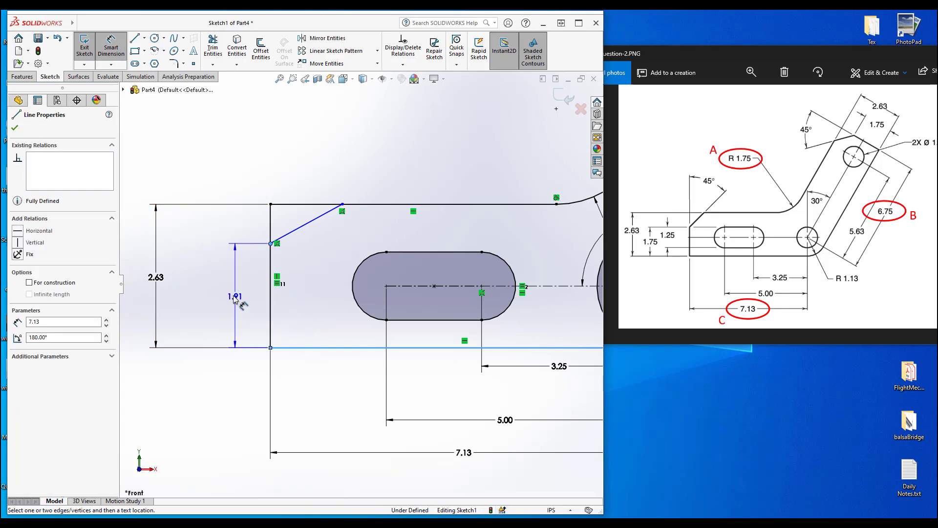
pyautogui.click(222, 291)
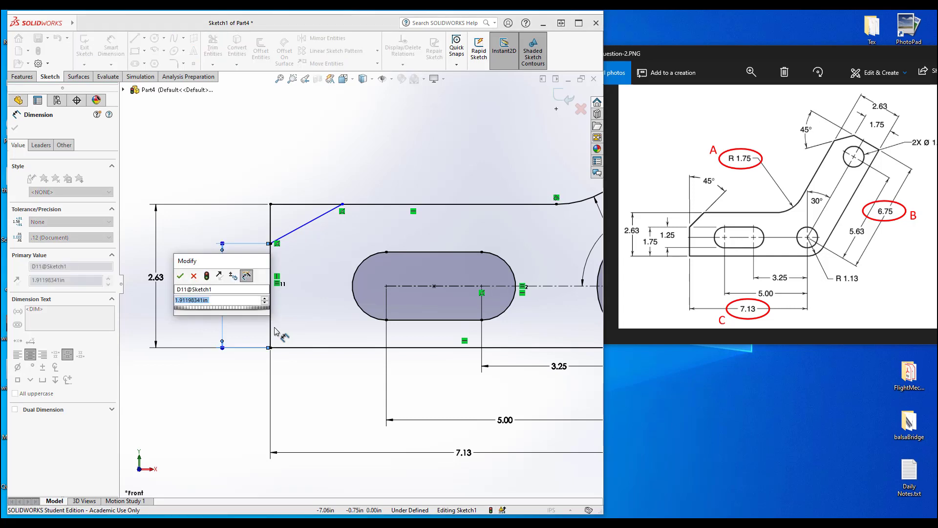
pyautogui.write('1.75')
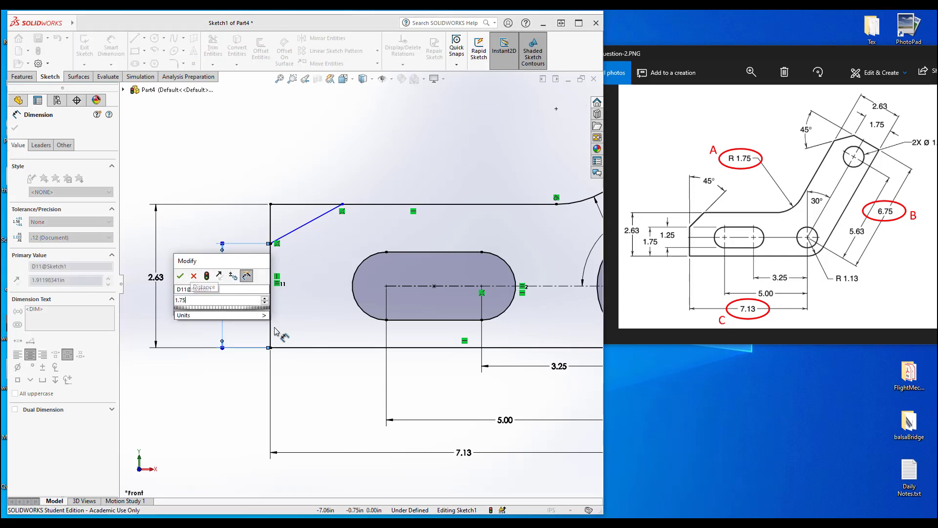
pyautogui.press('Return')
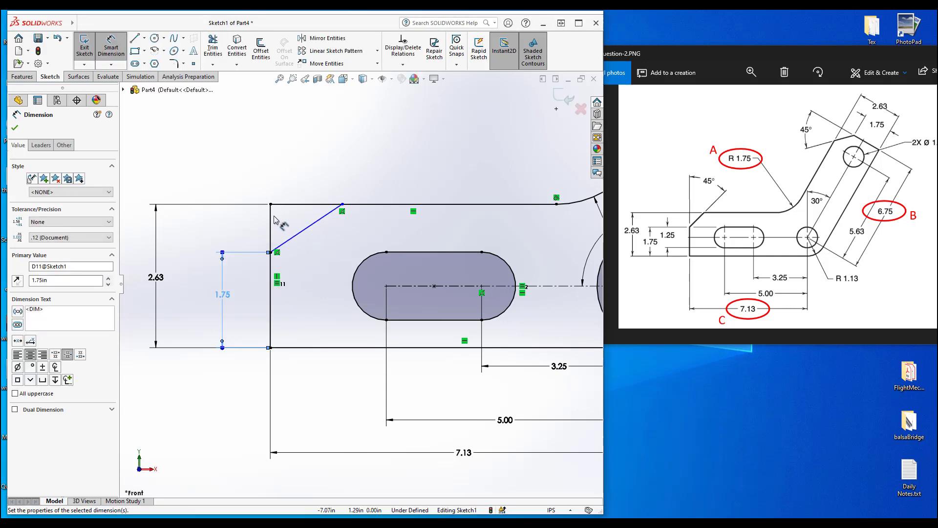
# - Set the chamfer line at 45° from the left vertical edge
pyautogui.click(271, 221)
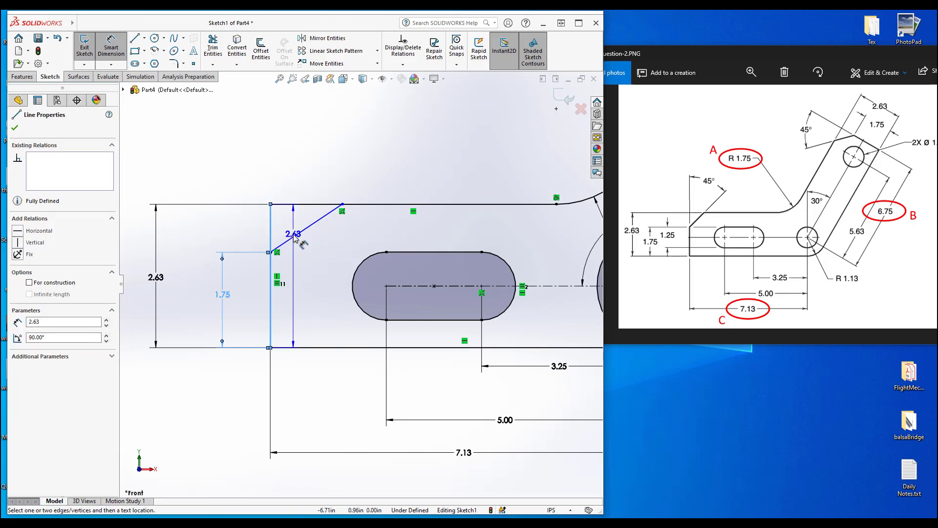
pyautogui.click(296, 240)
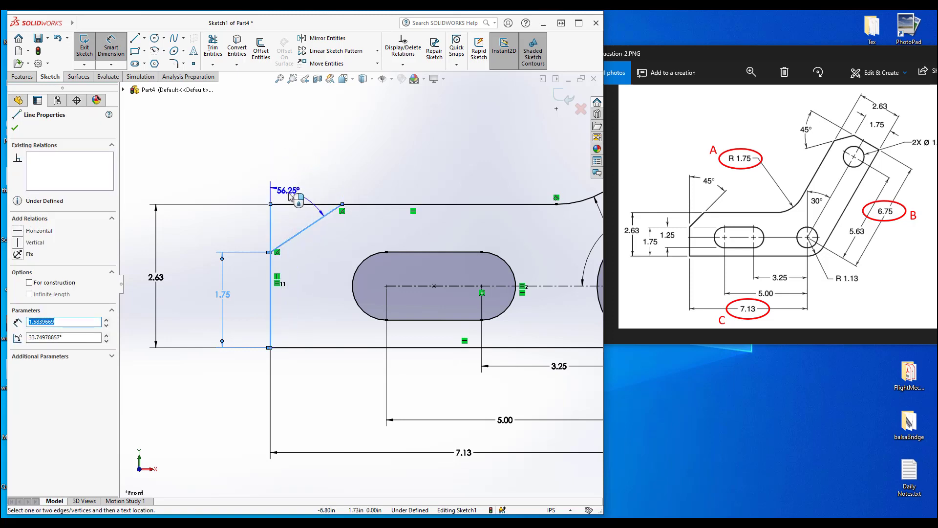
pyautogui.click(320, 174)
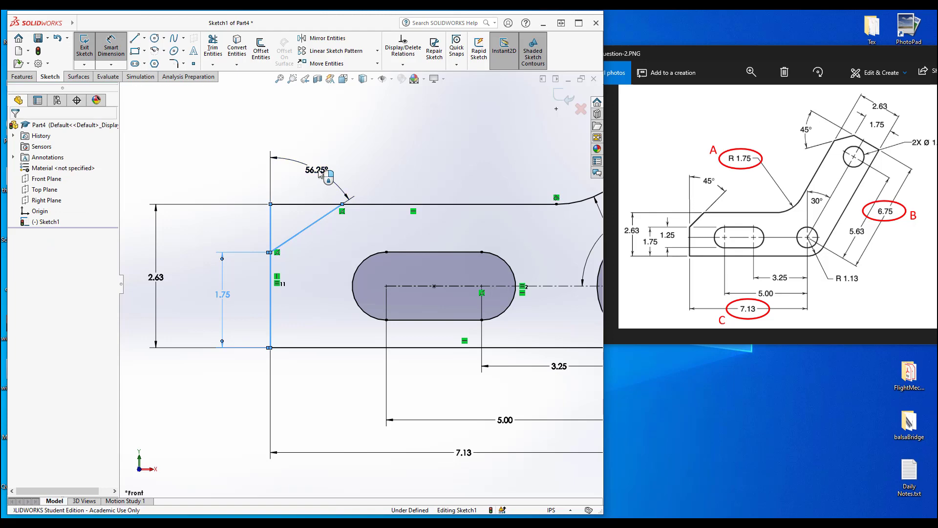
pyautogui.write('45')
pyautogui.press('Return')
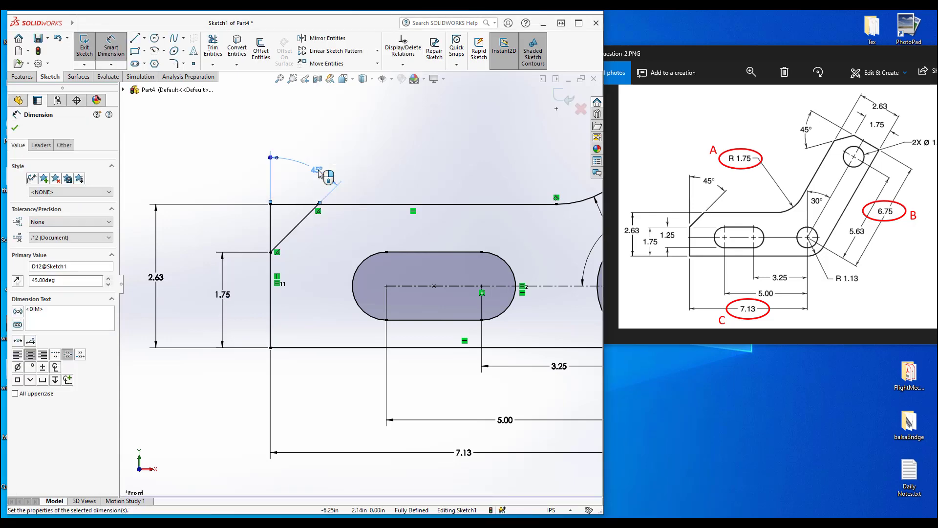
pyautogui.press('Escape')
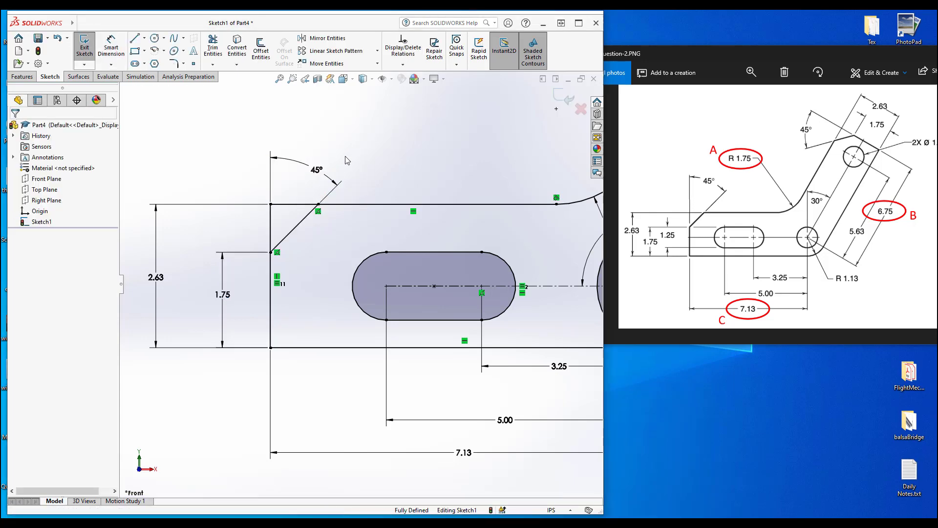
# - Draw a chamfer line across the arm's top corner, from its top edge to its left edge
pyautogui.scroll(1, 299, 215)
pyautogui.scroll(2, 299, 215)
pyautogui.scroll(-4, 453, 217)
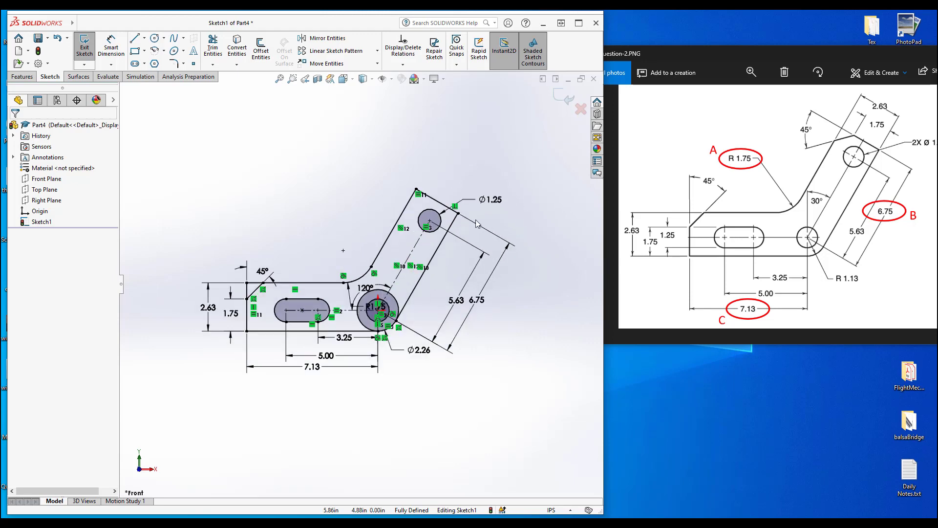
pyautogui.scroll(-2, 453, 217)
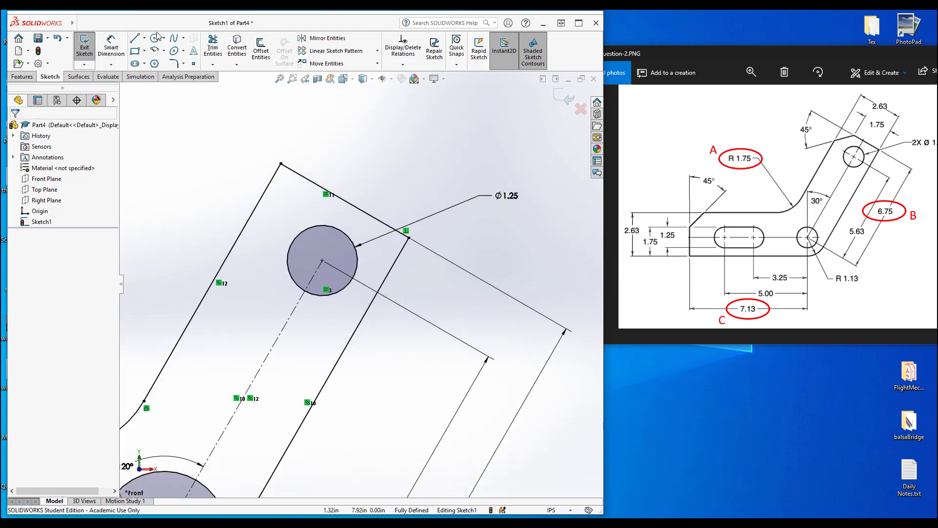
pyautogui.click(137, 42)
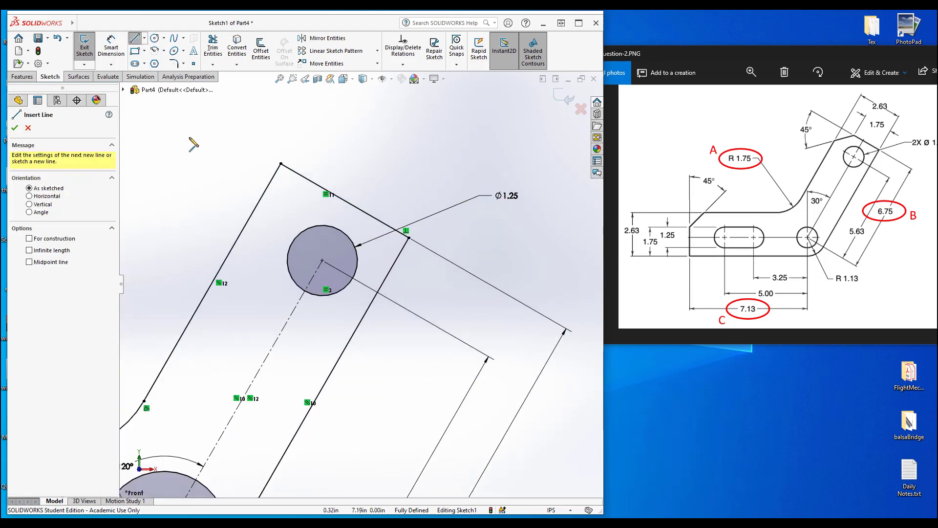
pyautogui.click(314, 183)
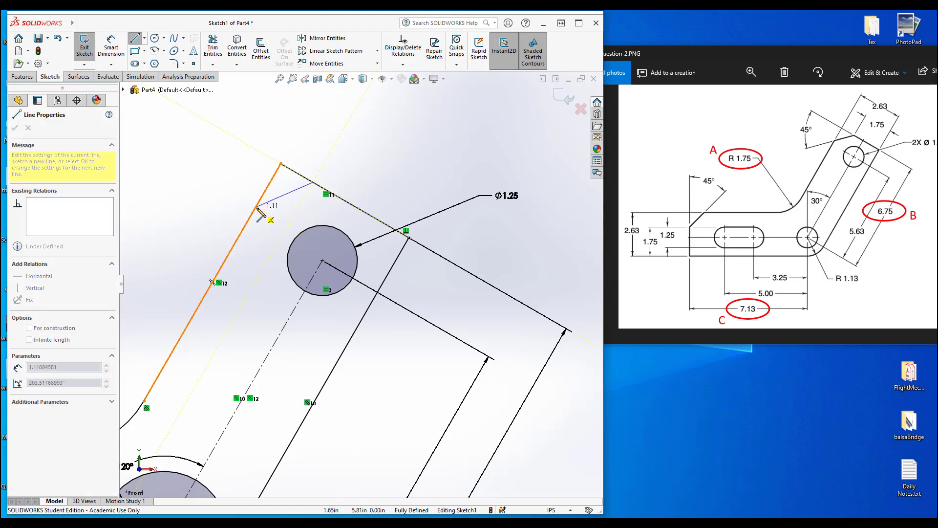
pyautogui.click(256, 207)
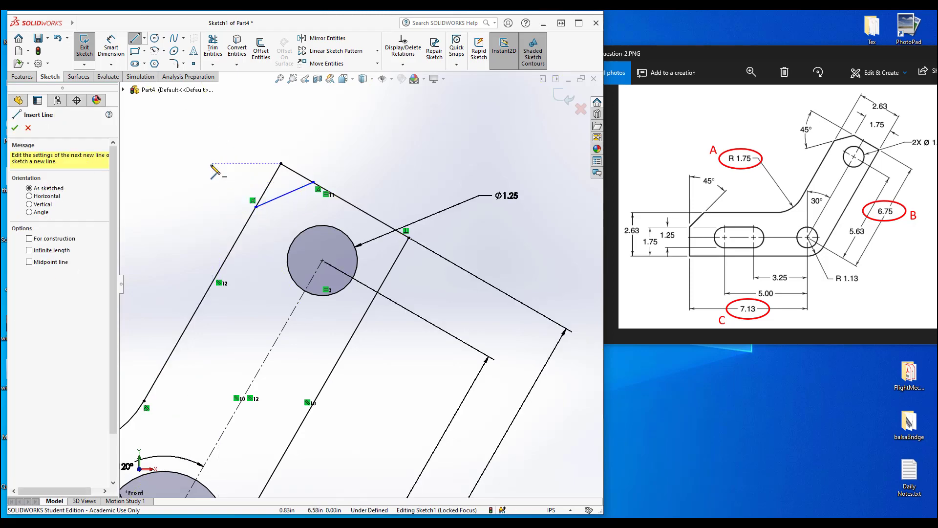
# - Dimension the chamfer endpoint 1.75 from the arm's right long edge
pyautogui.click(111, 46)
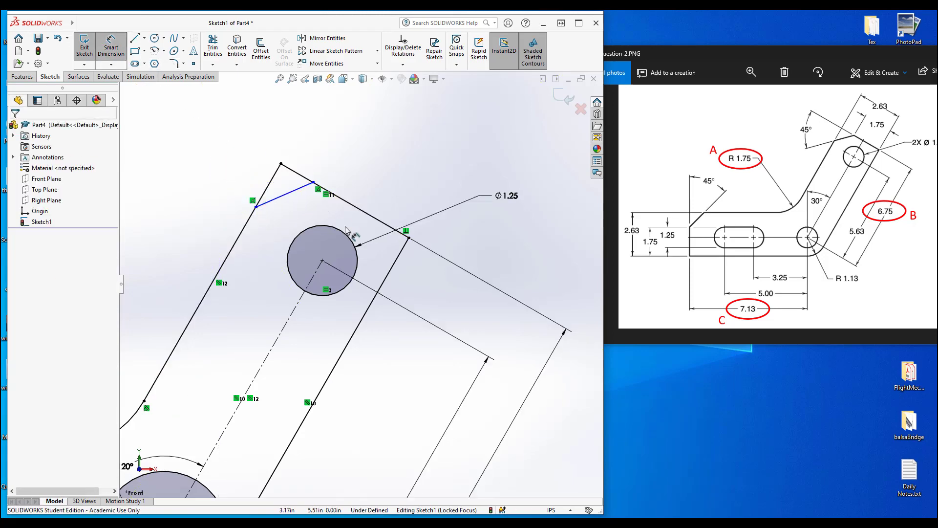
pyautogui.click(313, 182)
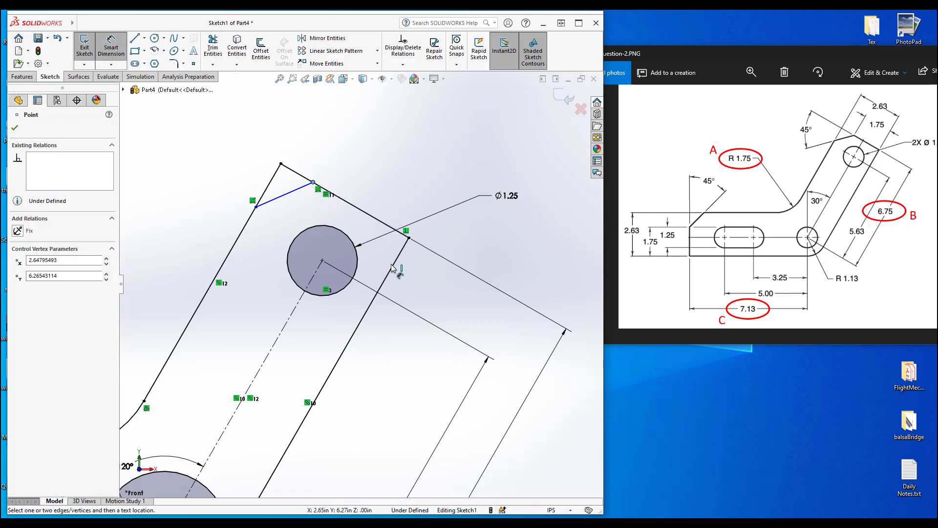
pyautogui.click(394, 268)
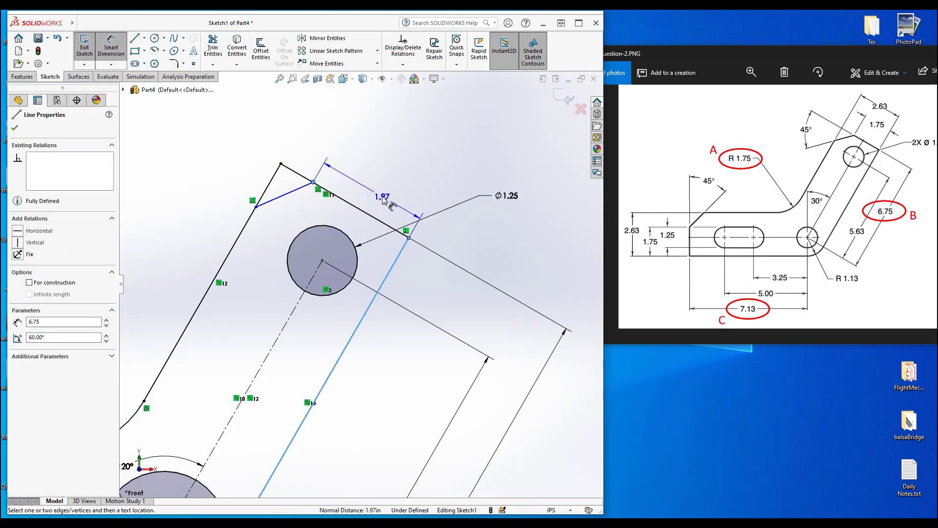
pyautogui.click(384, 200)
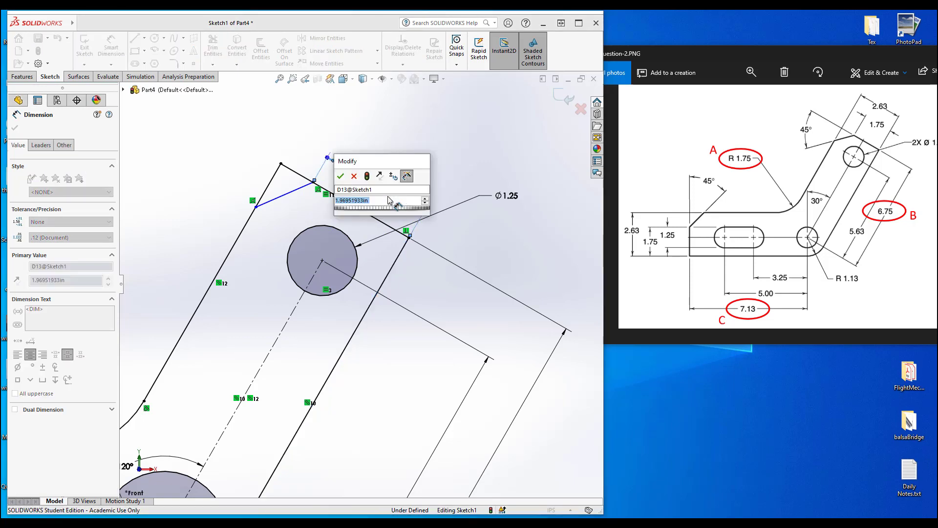
pyautogui.write('1.75')
pyautogui.press('Return')
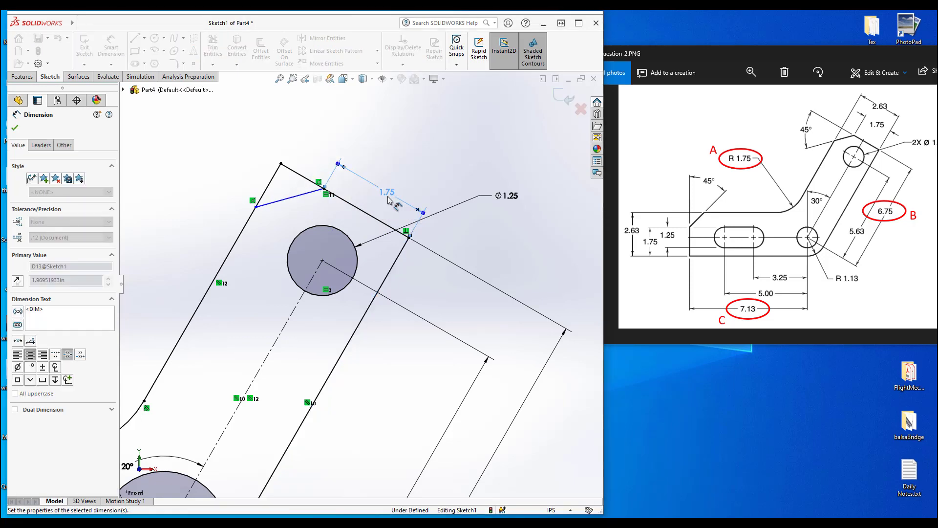
# - Set the upper chamfer line at 45° to the arm's top edge
pyautogui.click(296, 179)
pyautogui.click(286, 200)
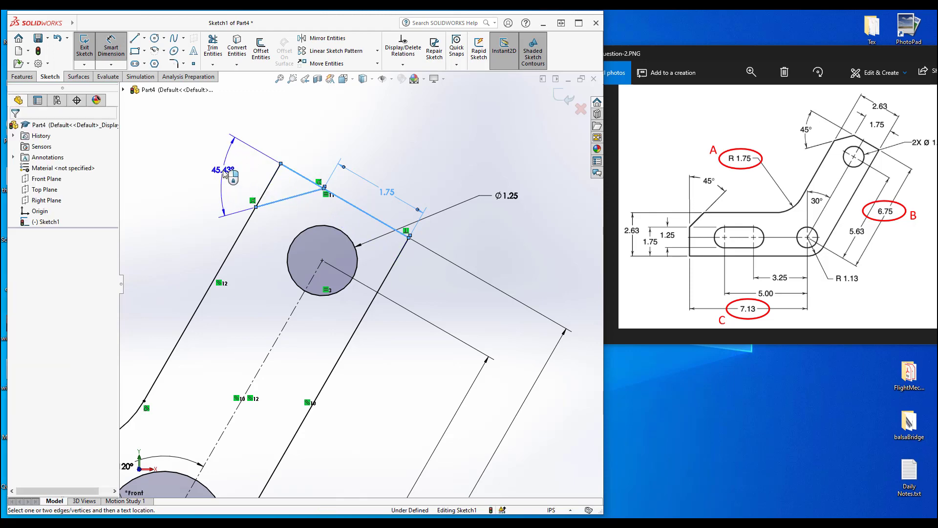
pyautogui.click(223, 174)
pyautogui.write('45')
pyautogui.press('Return')
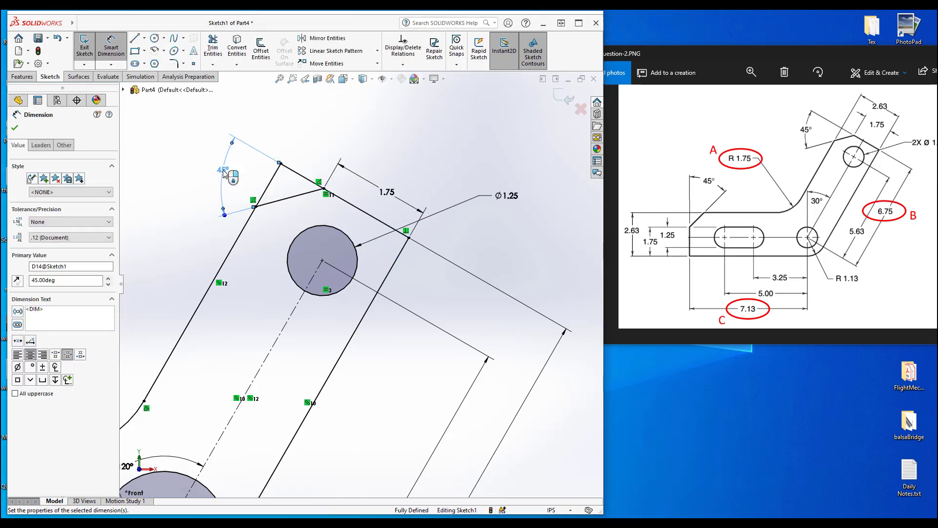
pyautogui.press('Escape')
pyautogui.scroll(10, 262, 391)
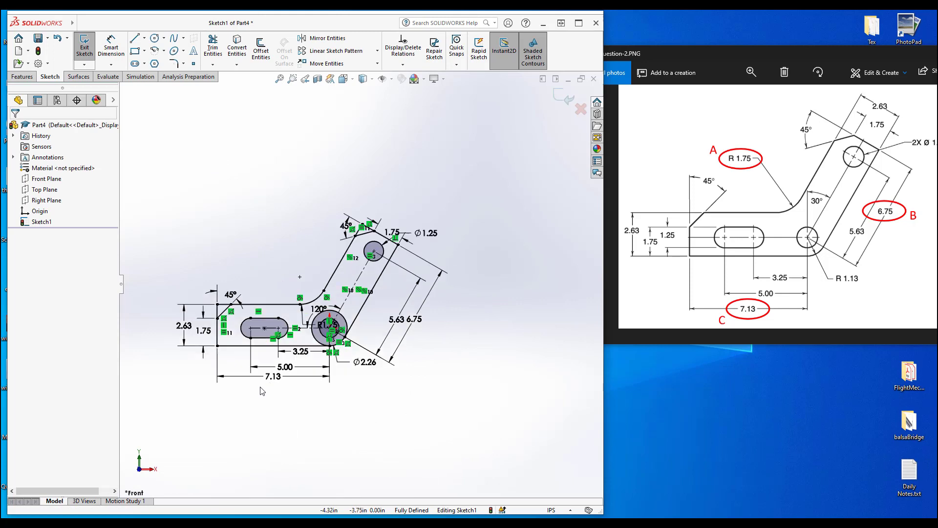
# - Maximize the SOLIDWORKS window, zoom into the bracket sketch, and start Trim Entities
pyautogui.scroll(-2, 262, 391)
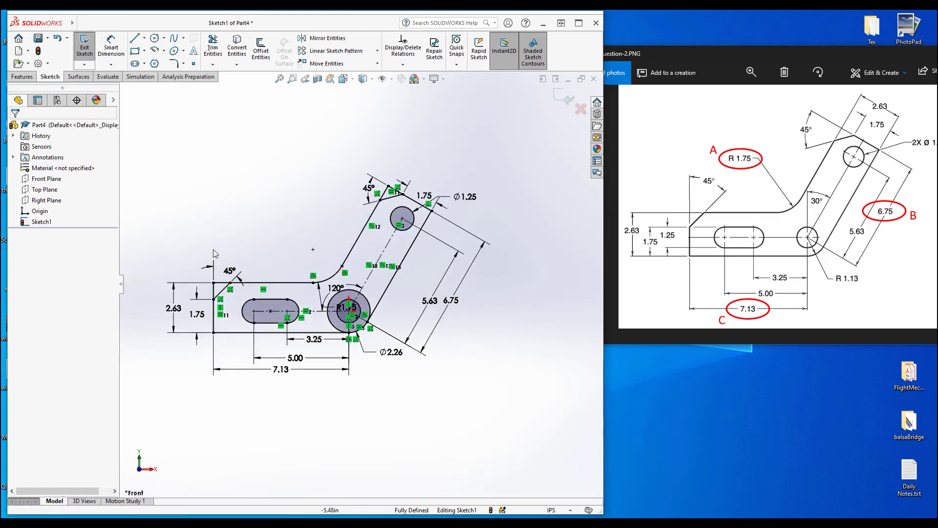
pyautogui.click(579, 24)
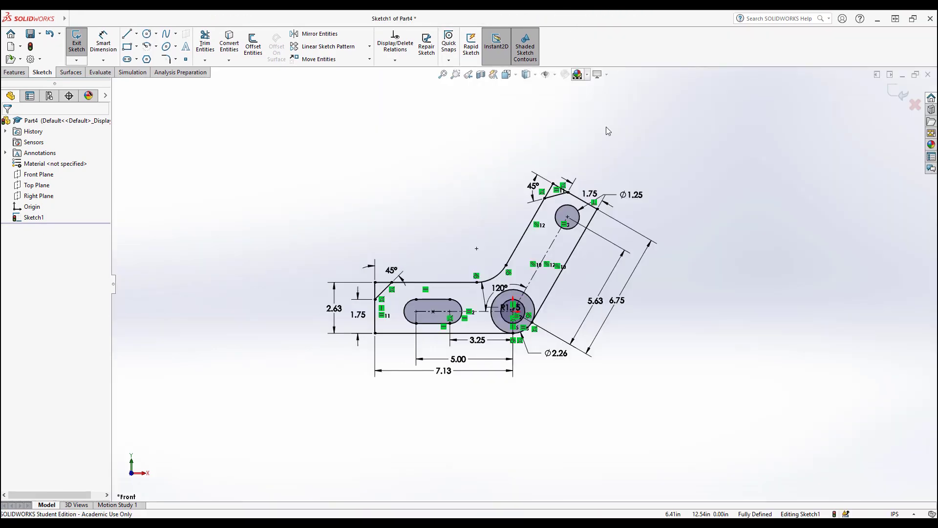
pyautogui.scroll(-2, 495, 299)
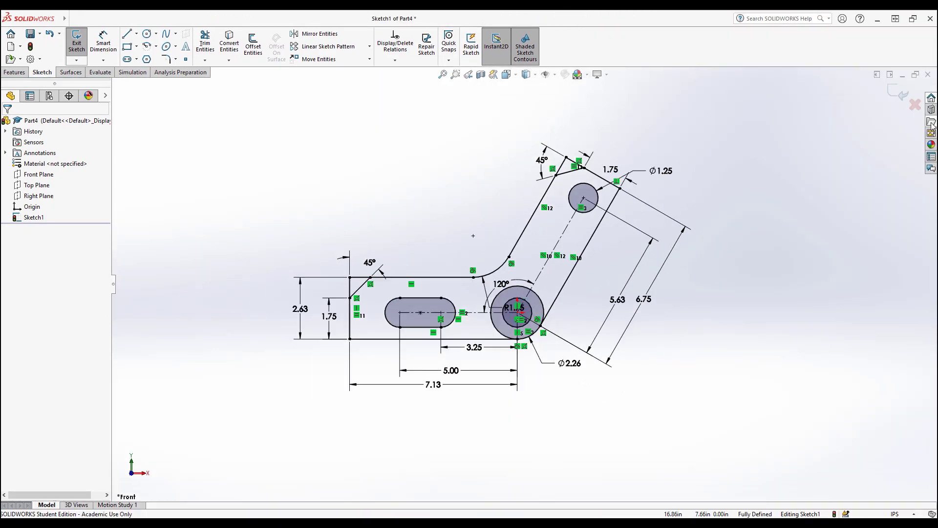
pyautogui.scroll(-2, 799, 217)
pyautogui.scroll(-2, 236, 367)
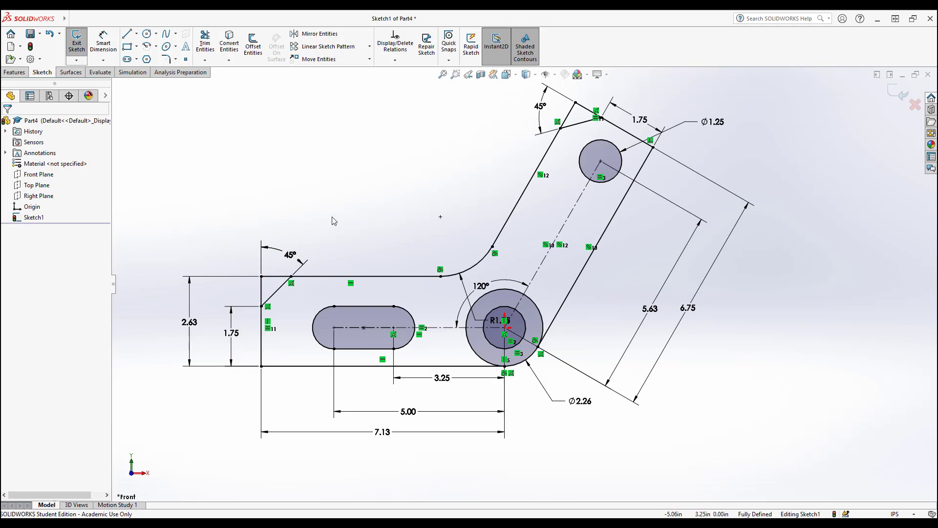
pyautogui.scroll(-2, 333, 243)
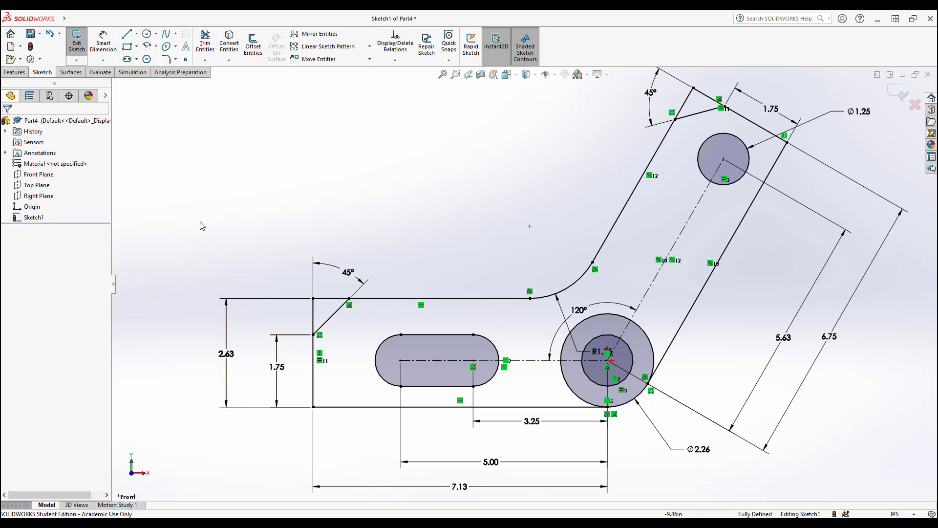
pyautogui.click(205, 43)
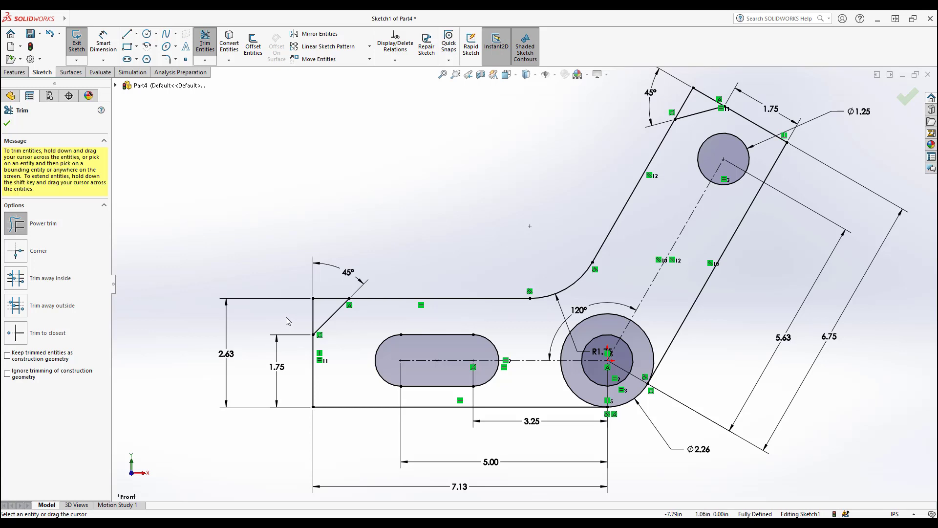
# - Power-trim away the left corner segments beyond the chamfer and close Trim
pyautogui.moveTo(320, 315)
pyautogui.mouseDown()
pyautogui.moveTo(288, 296)
pyautogui.moveTo(195, 323)
pyautogui.mouseUp()
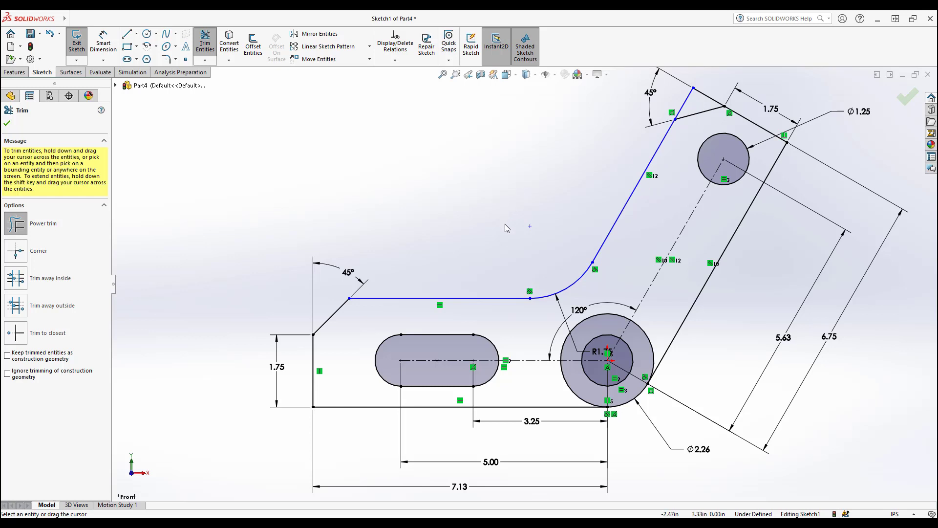
pyautogui.scroll(1, 505, 225)
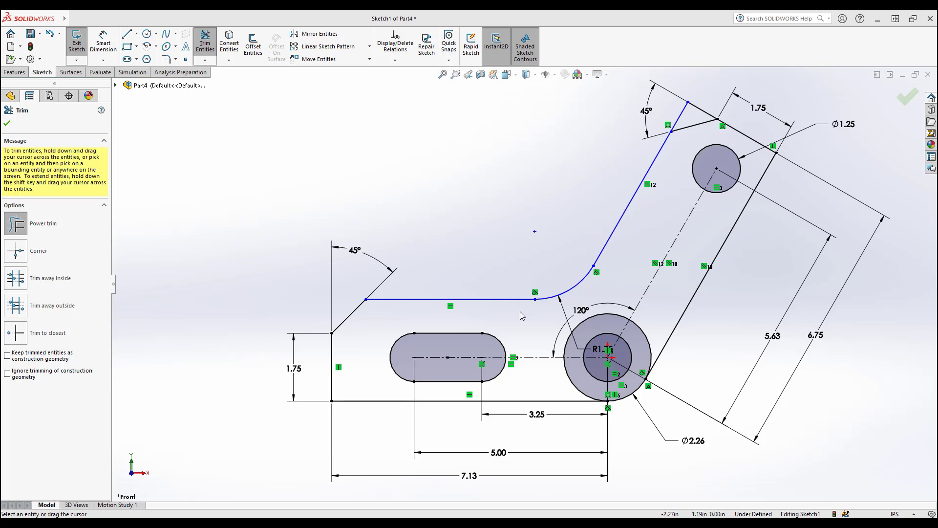
pyautogui.click(7, 124)
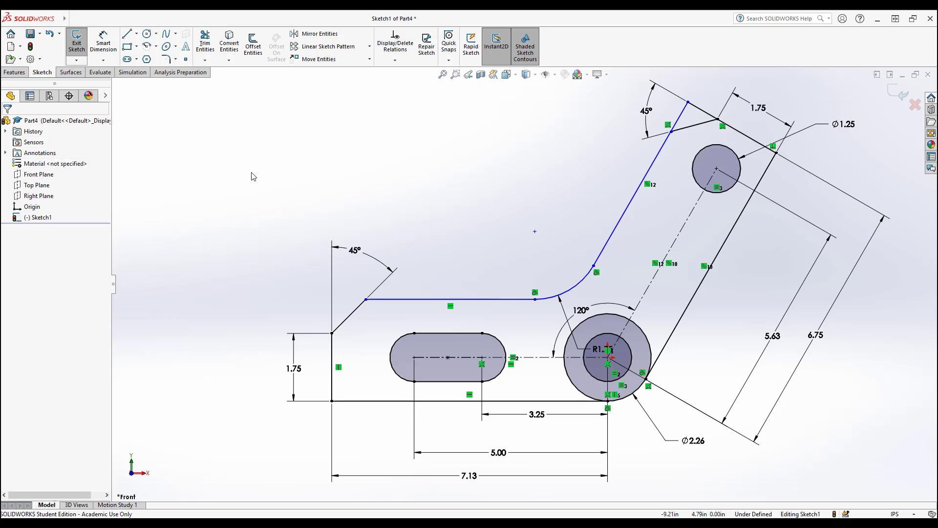
# - Undo the corner trim and delete the existing 2.63 height dimension
pyautogui.hotkey('ctrl', 'z')
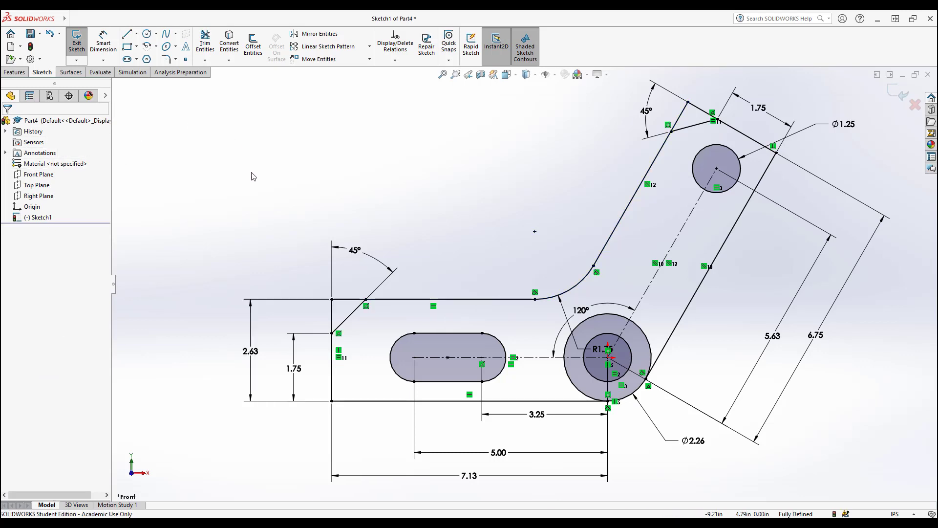
pyautogui.click(251, 319)
pyautogui.press('Delete')
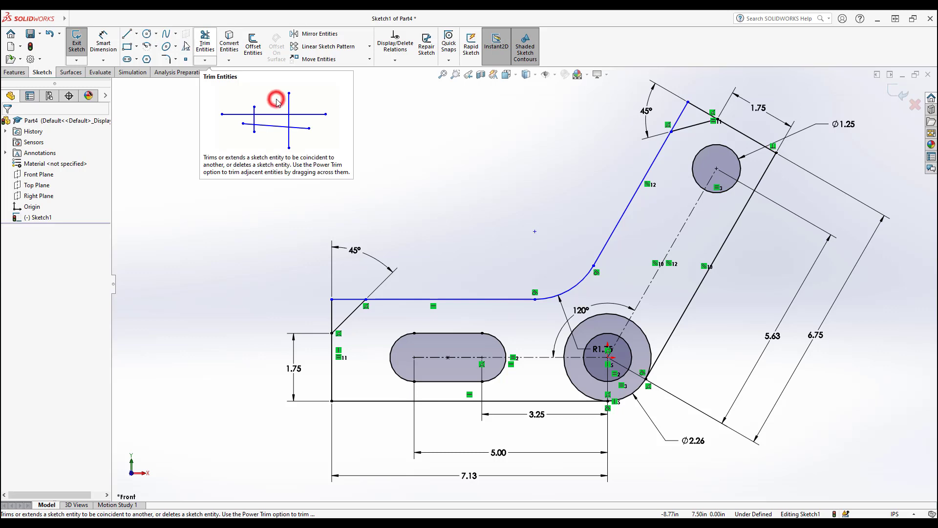
# - Add a 2.63 vertical dimension between the top and bottom lines, placed at left
pyautogui.click(103, 42)
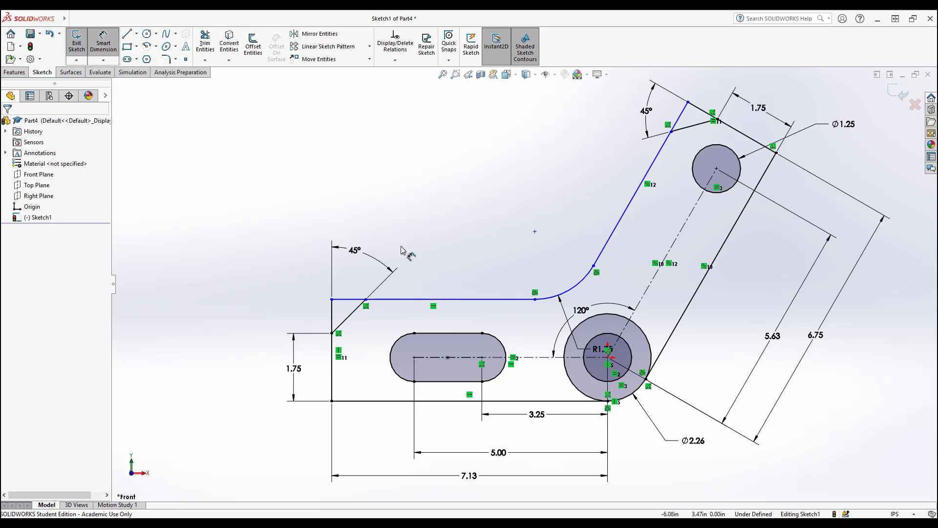
pyautogui.click(400, 299)
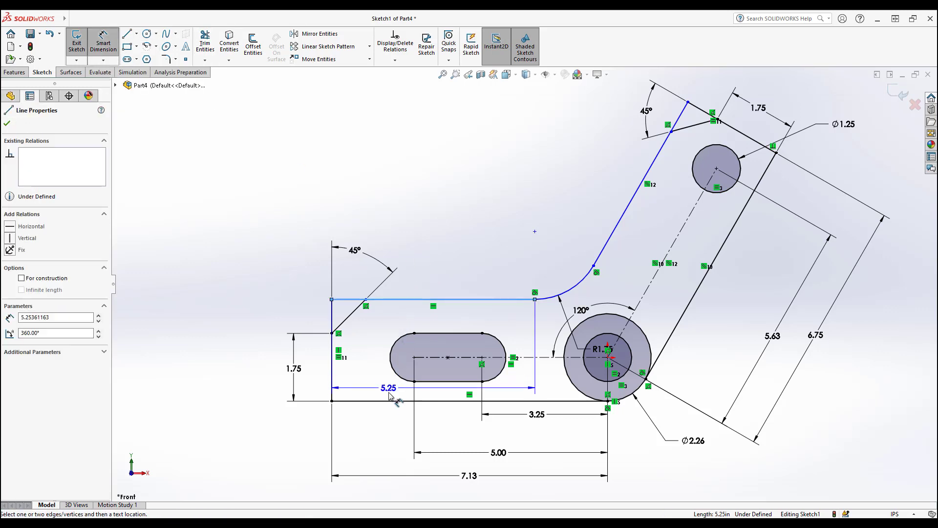
pyautogui.click(381, 400)
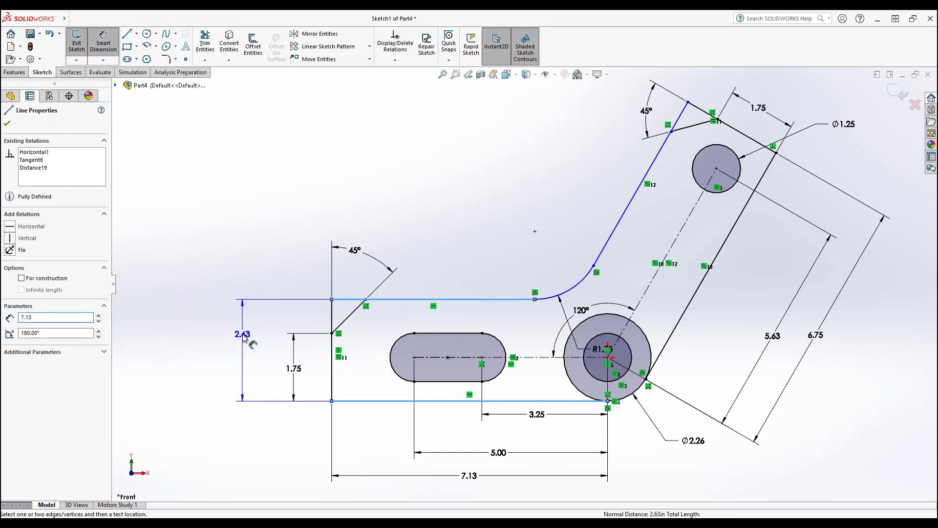
pyautogui.click(244, 340)
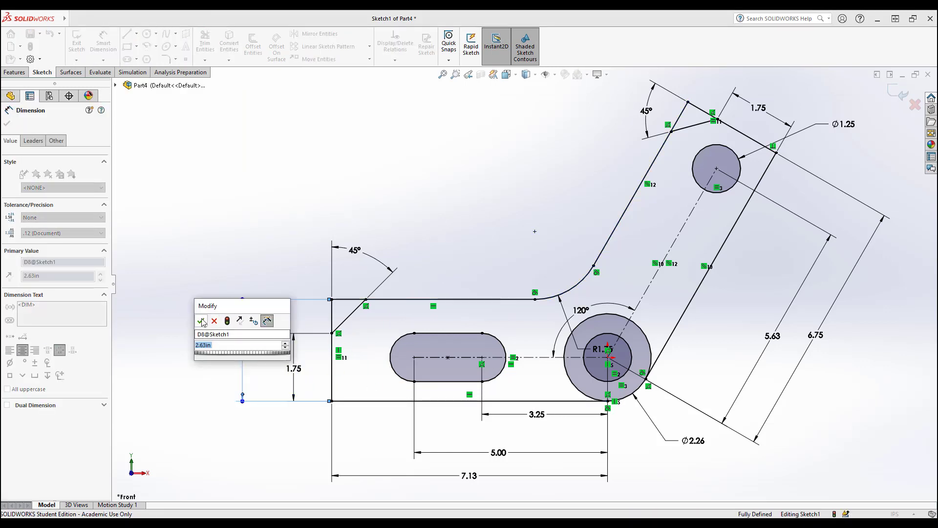
pyautogui.click(201, 320)
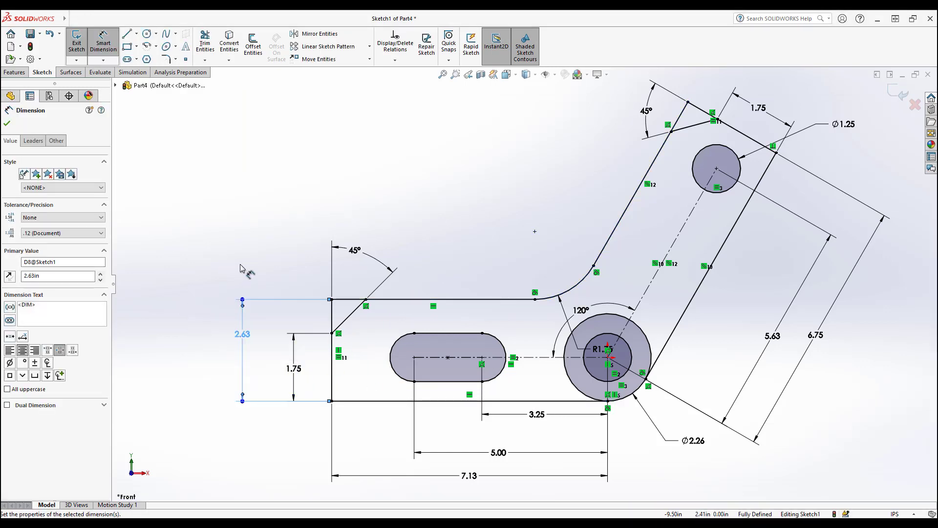
pyautogui.click(288, 244)
pyautogui.press('Escape')
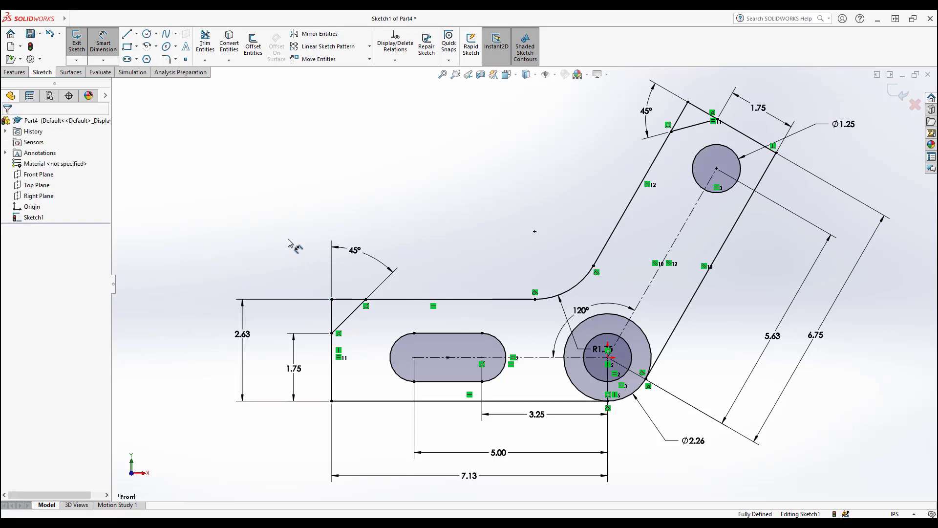
pyautogui.click(204, 43)
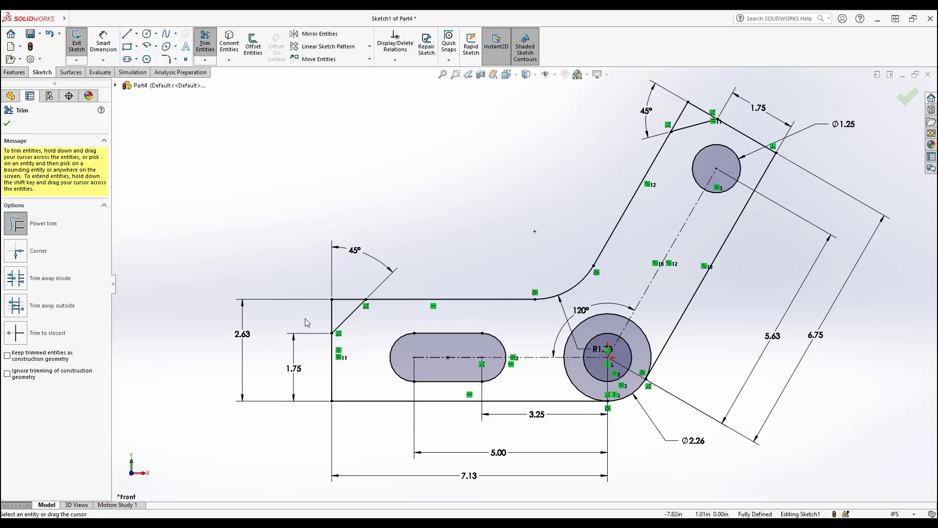
# - Trim the top-left corner leftovers and dimension the angled arm's width between its slanted edges at 2.63
pyautogui.moveTo(309, 323); pyautogui.dragTo(336, 292)
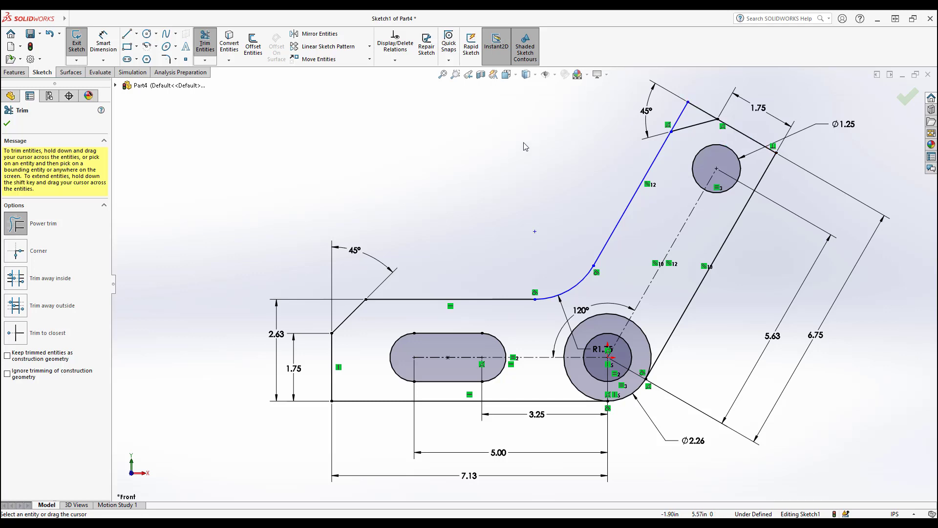
pyautogui.click(104, 40)
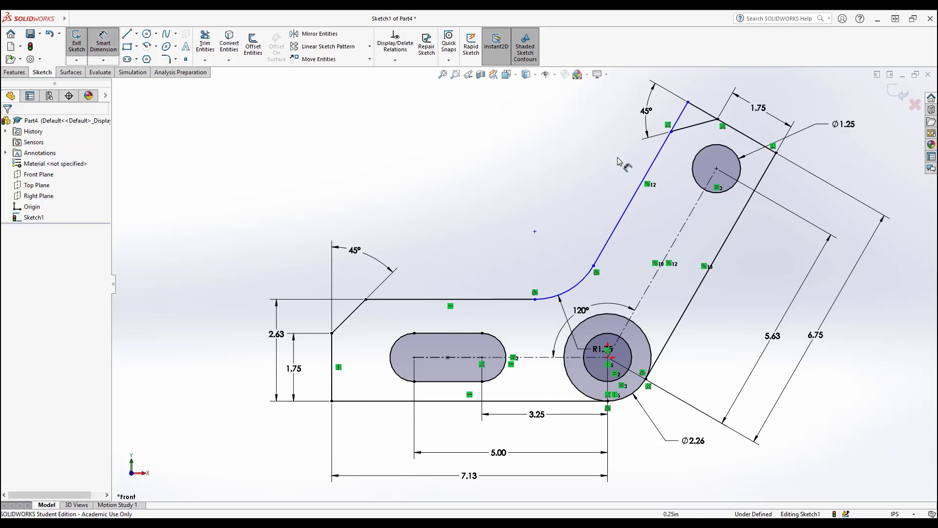
pyautogui.click(661, 148)
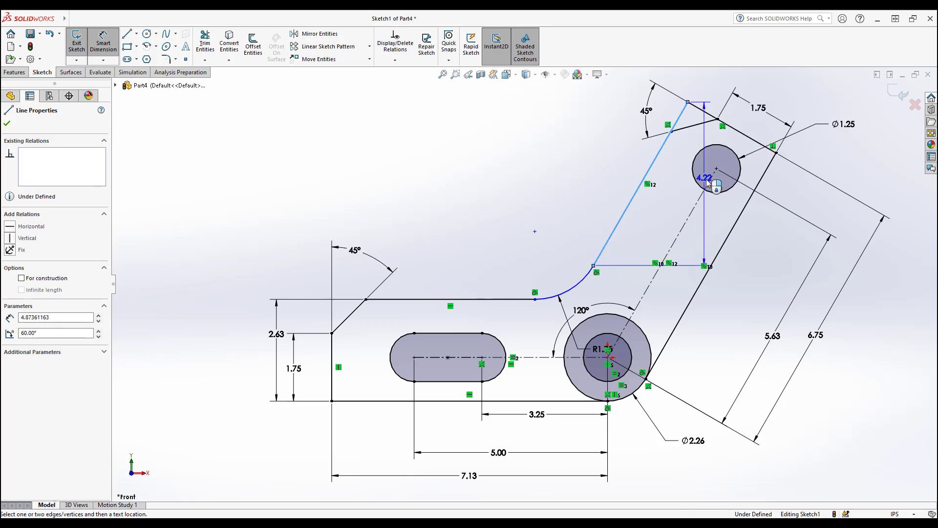
pyautogui.click(747, 206)
pyautogui.click(765, 92)
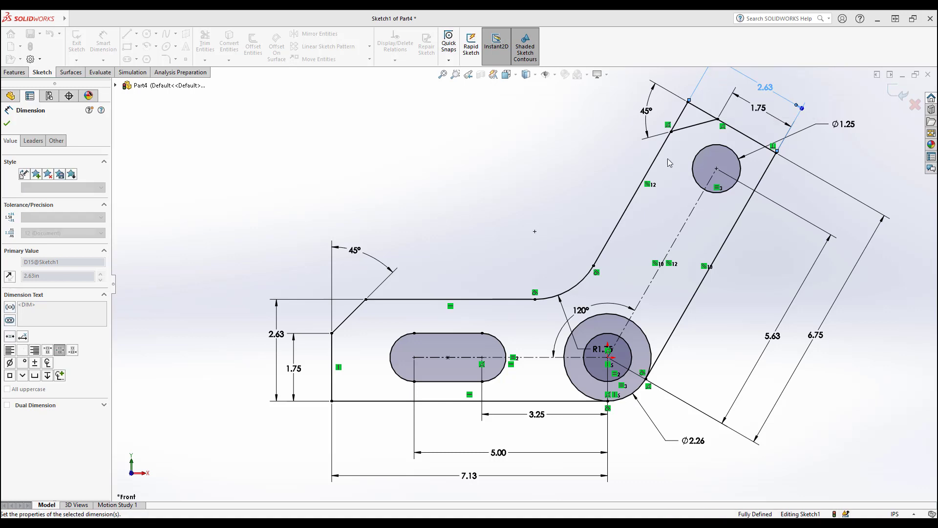
pyautogui.scroll(2, 561, 199)
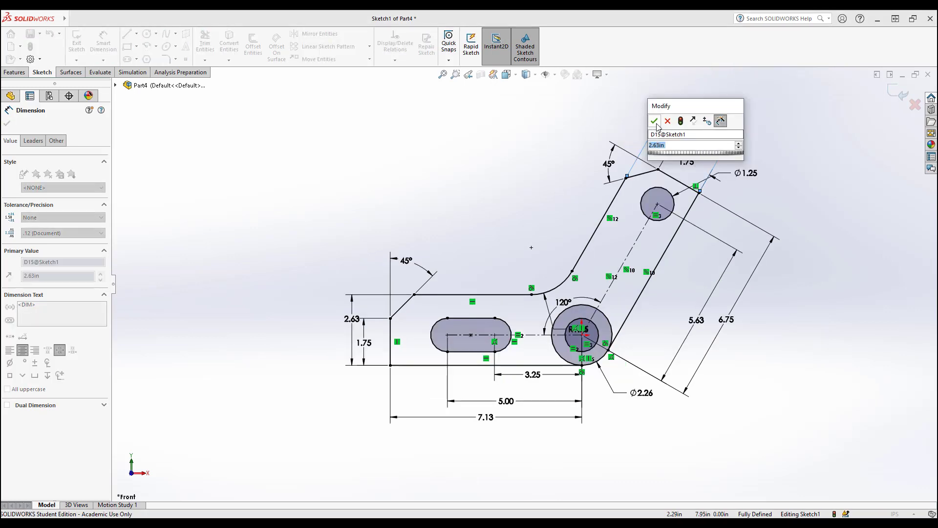
pyautogui.click(654, 121)
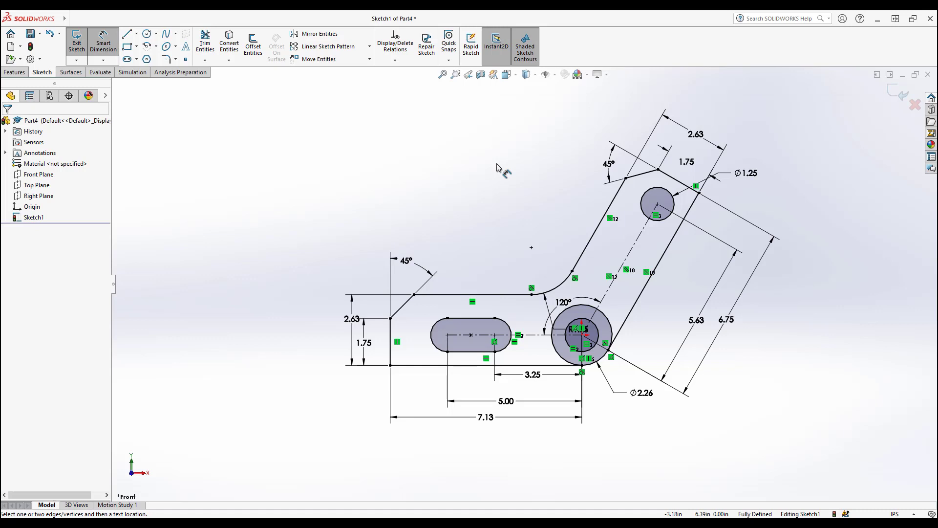
# - Undo the 2.63 arm-width dimension and the top-left corner trim
pyautogui.press('Escape')
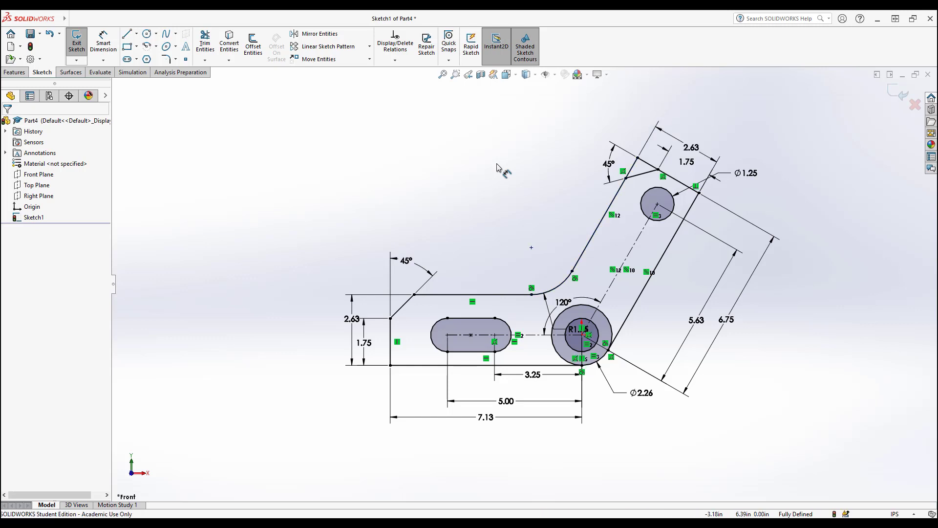
pyautogui.hotkey('ctrl', 'z')
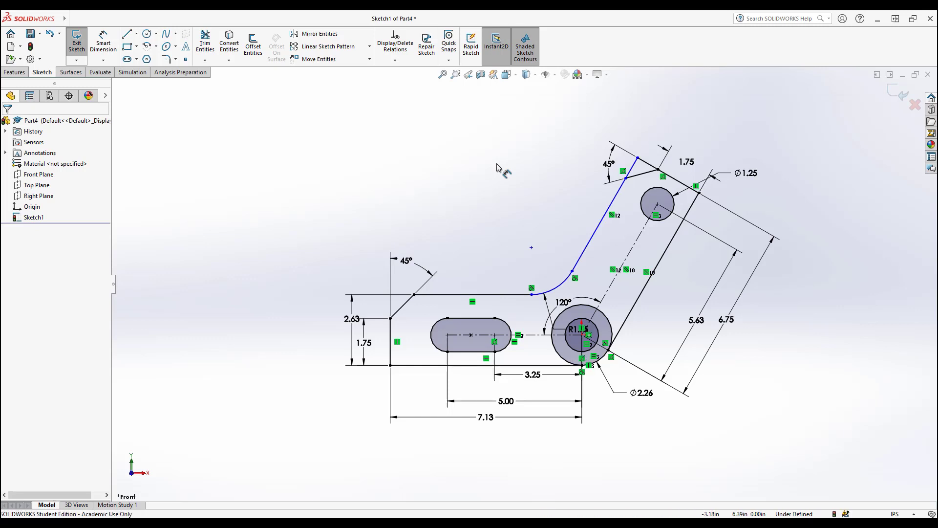
pyautogui.hotkey('ctrl', 'z')
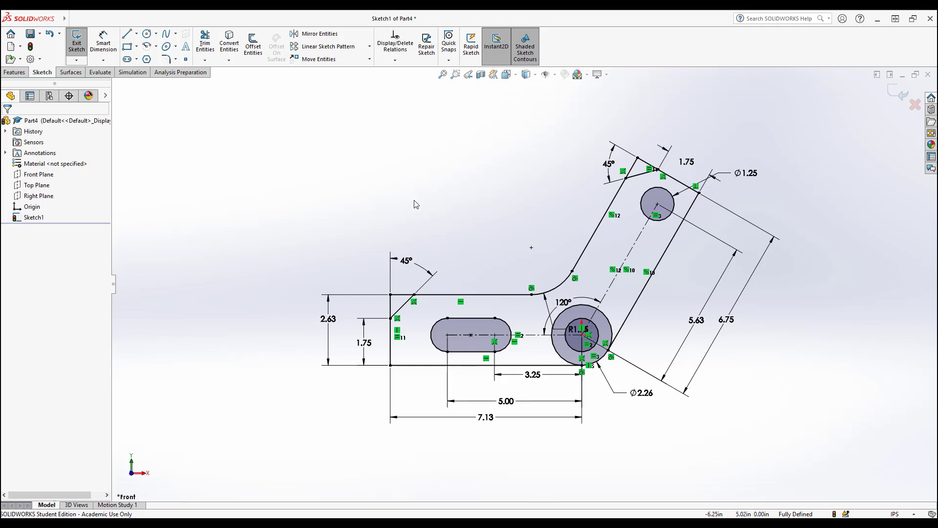
# - Extrude the bracket region and lower hole ring 0.75 in into Boss-Extrude1
pyautogui.click(15, 72)
pyautogui.click(81, 45)
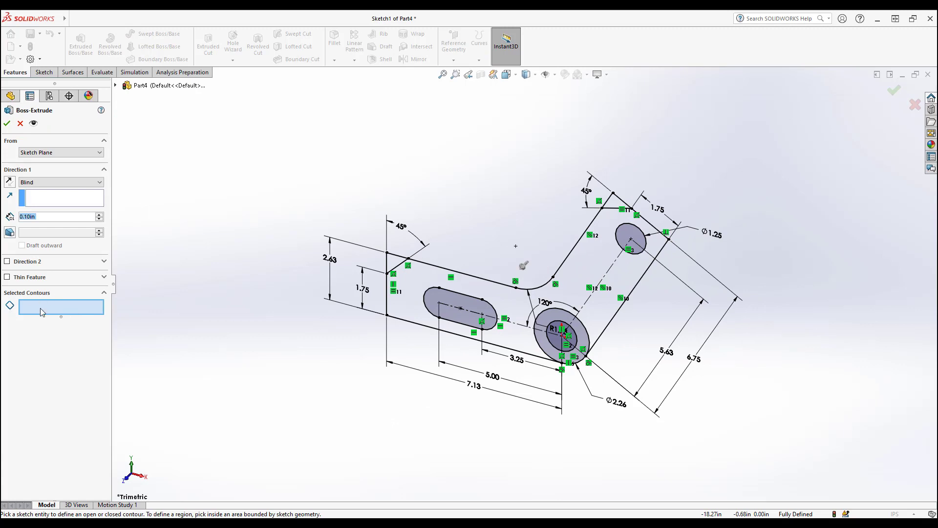
pyautogui.click(399, 305)
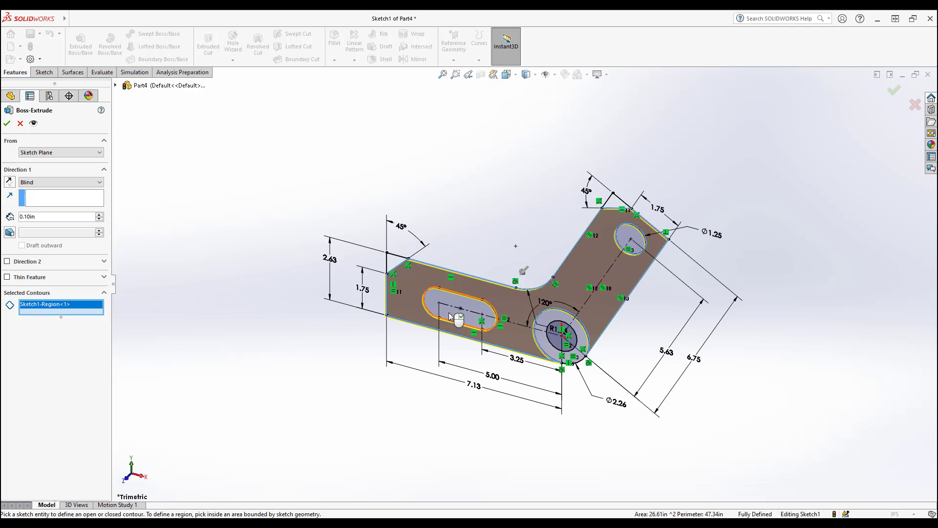
pyautogui.click(552, 325)
pyautogui.click(50, 216)
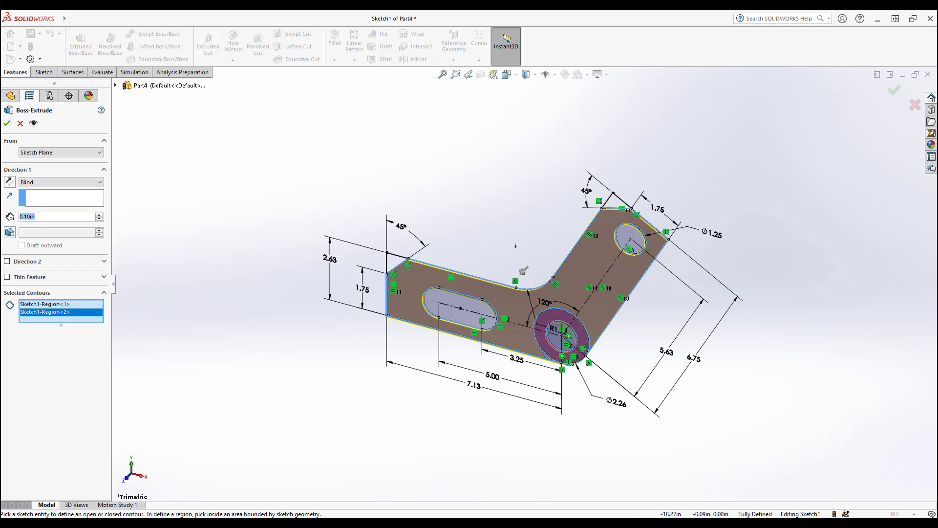
pyautogui.write('0.75')
pyautogui.press('Return')
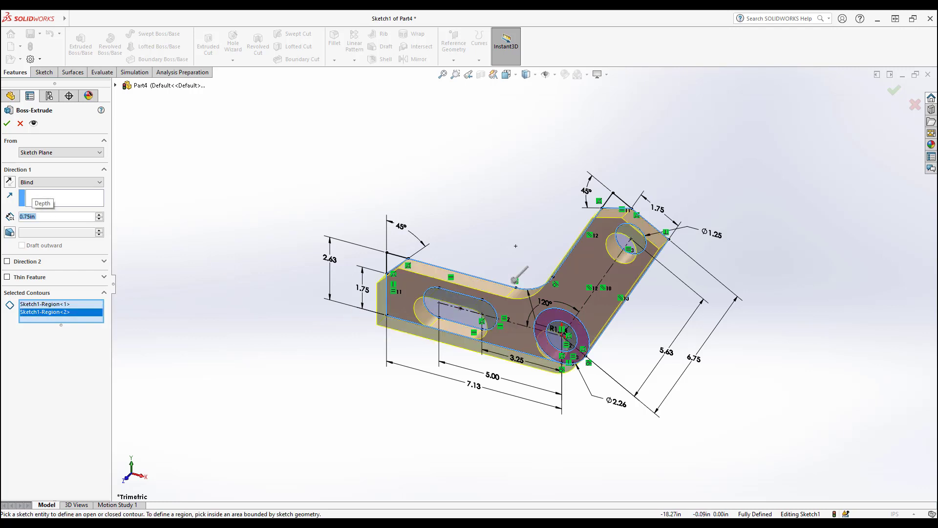
pyautogui.click(894, 90)
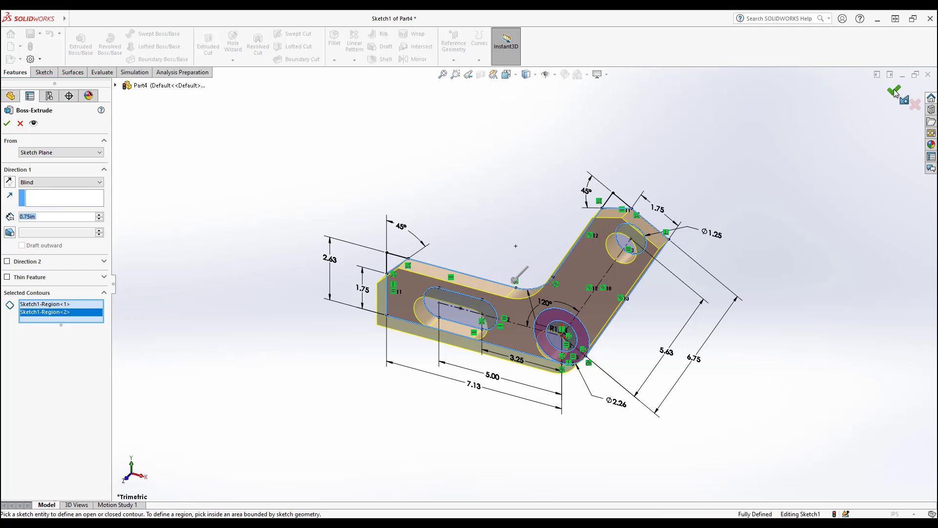
pyautogui.moveTo(488, 221)
pyautogui.mouseDown(button='middle')
pyautogui.moveTo(599, 147)
pyautogui.moveTo(479, 183)
pyautogui.mouseUp(button='middle')
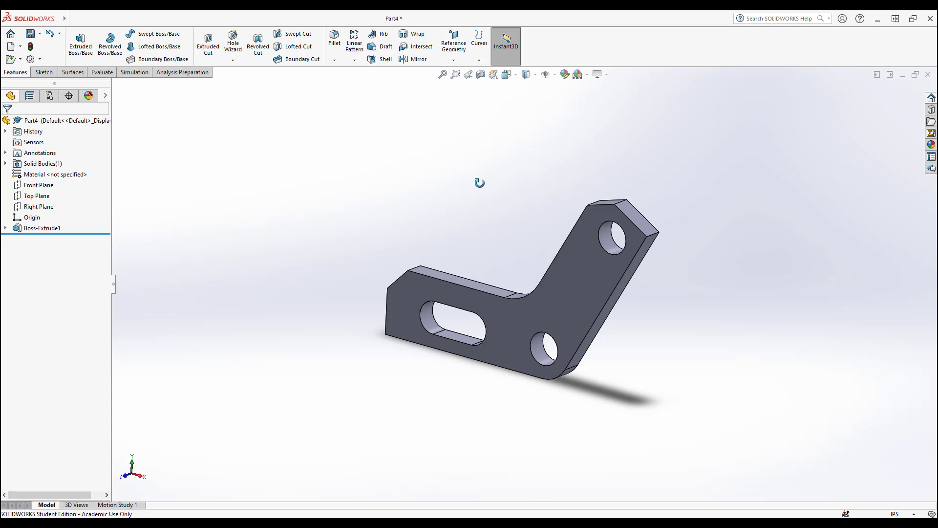
pyautogui.click(91, 74)
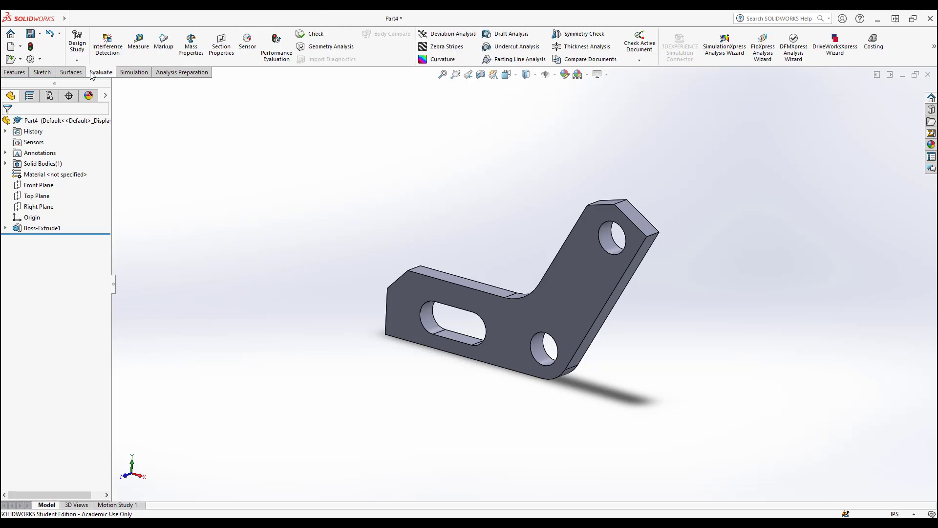
pyautogui.click(191, 43)
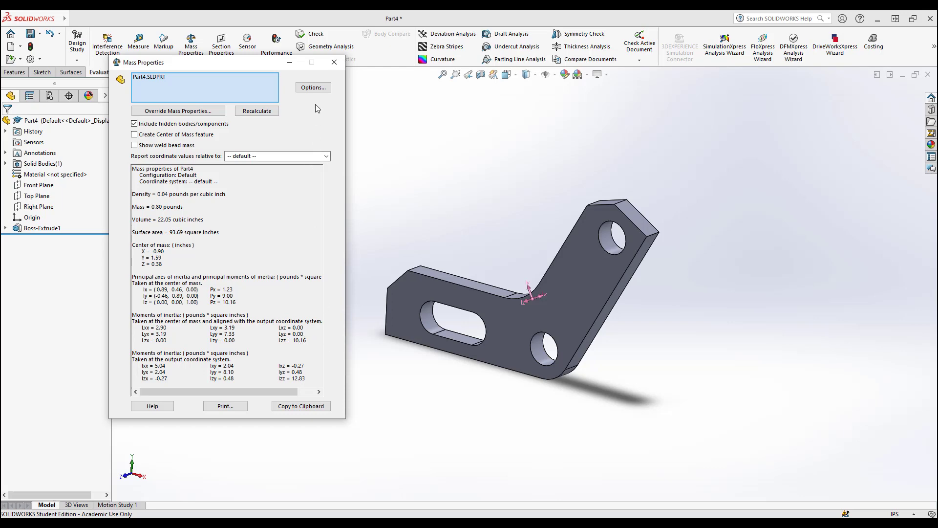
pyautogui.click(334, 62)
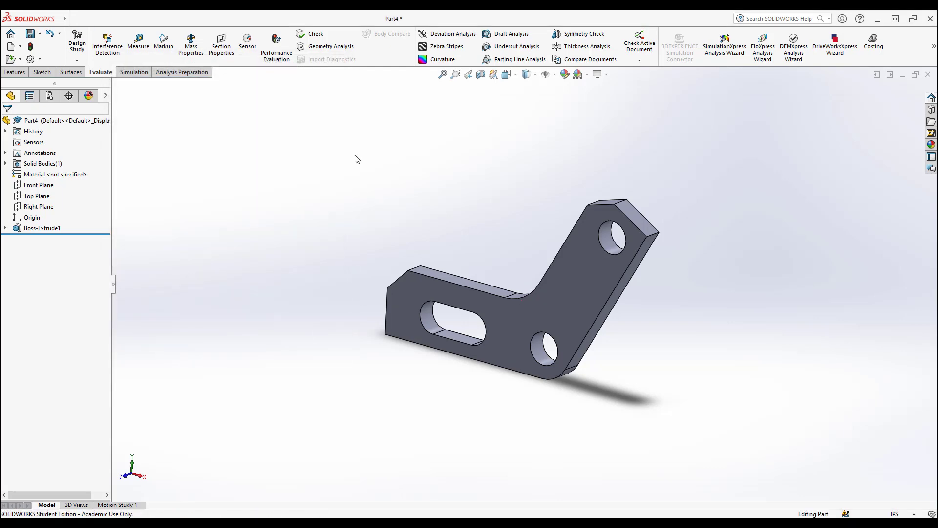